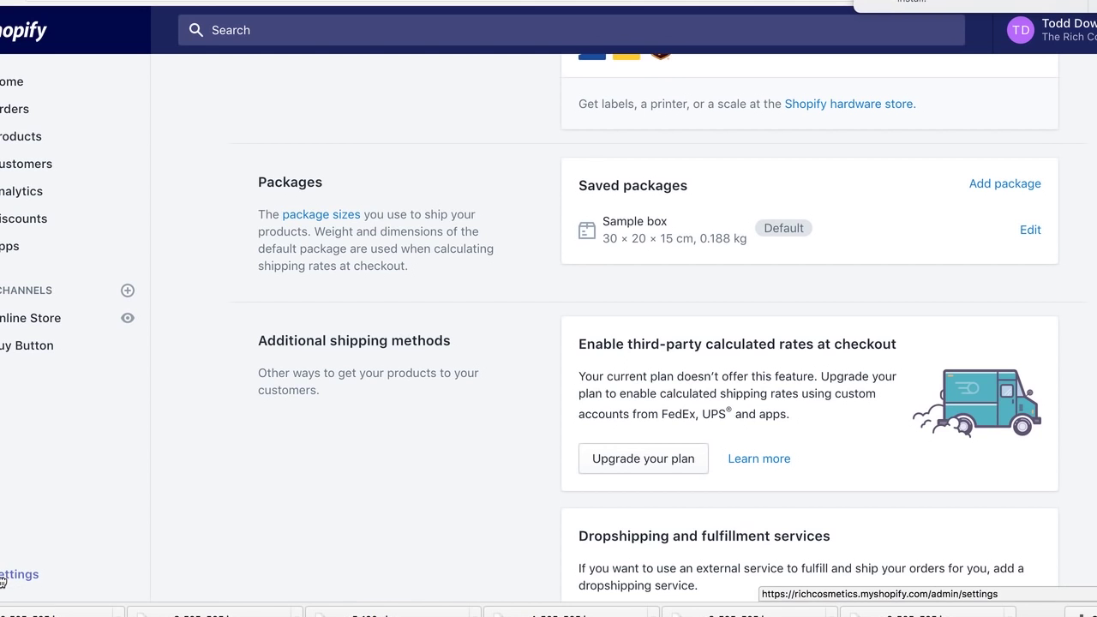
Generate the sample refund policy in the store's checkout settings
click(3, 582)
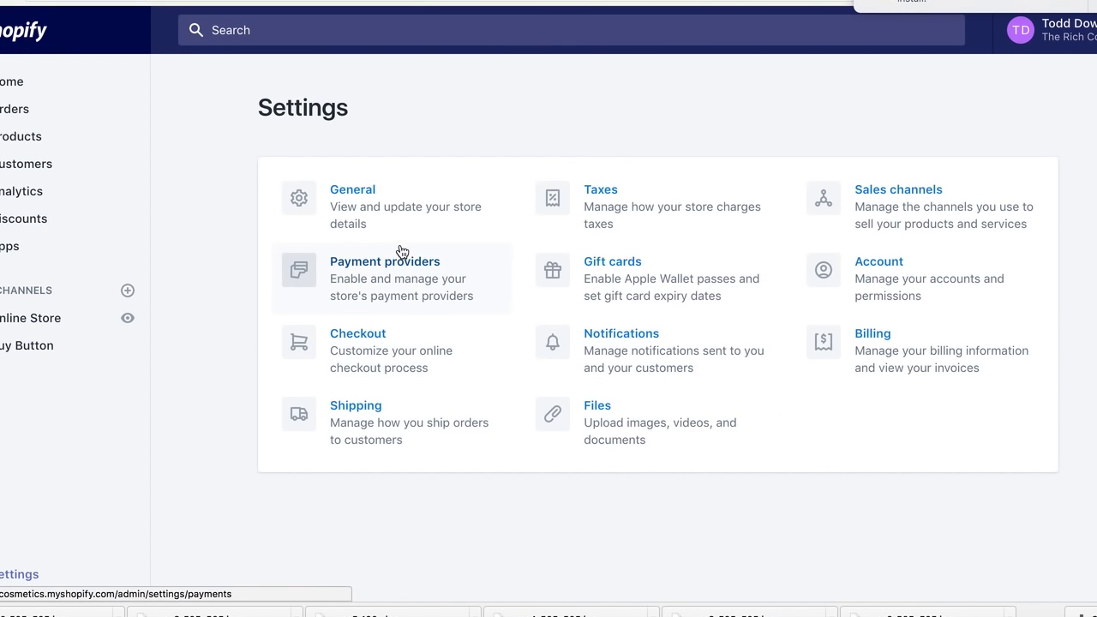
click(369, 341)
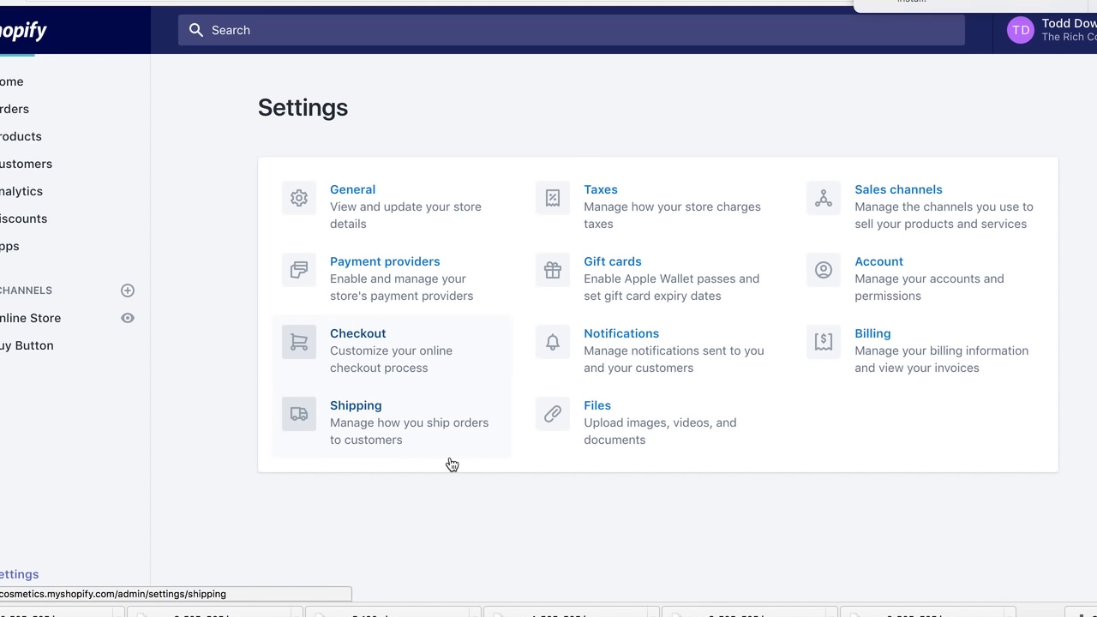
scroll(532, 417, down, 10)
scroll(531, 419, down, 10)
scroll(531, 419, up, 3)
click(717, 235)
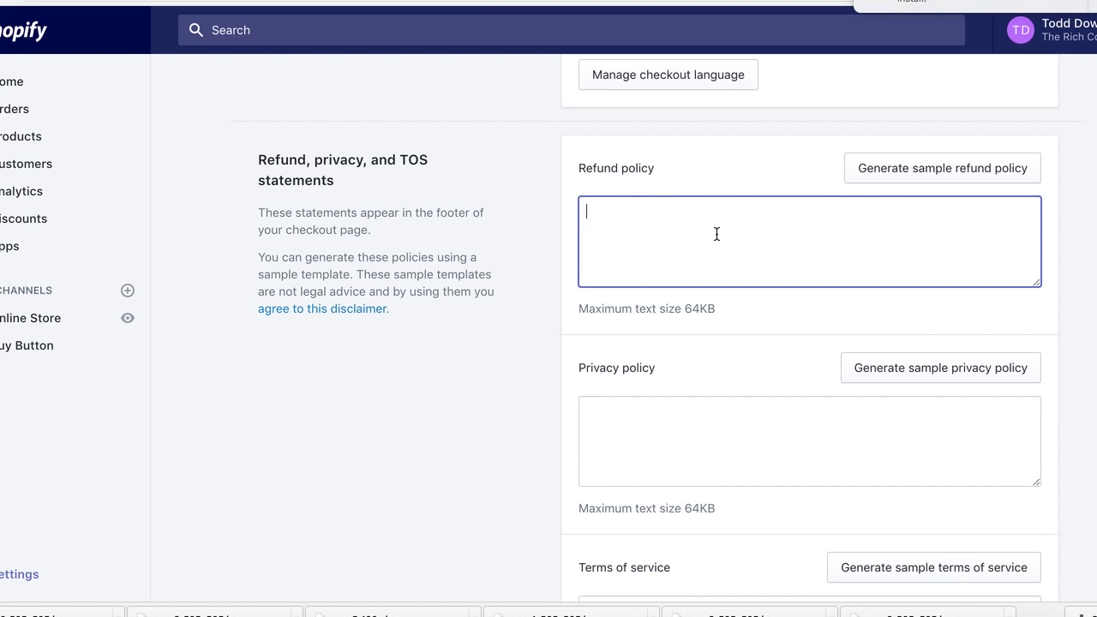
click(917, 175)
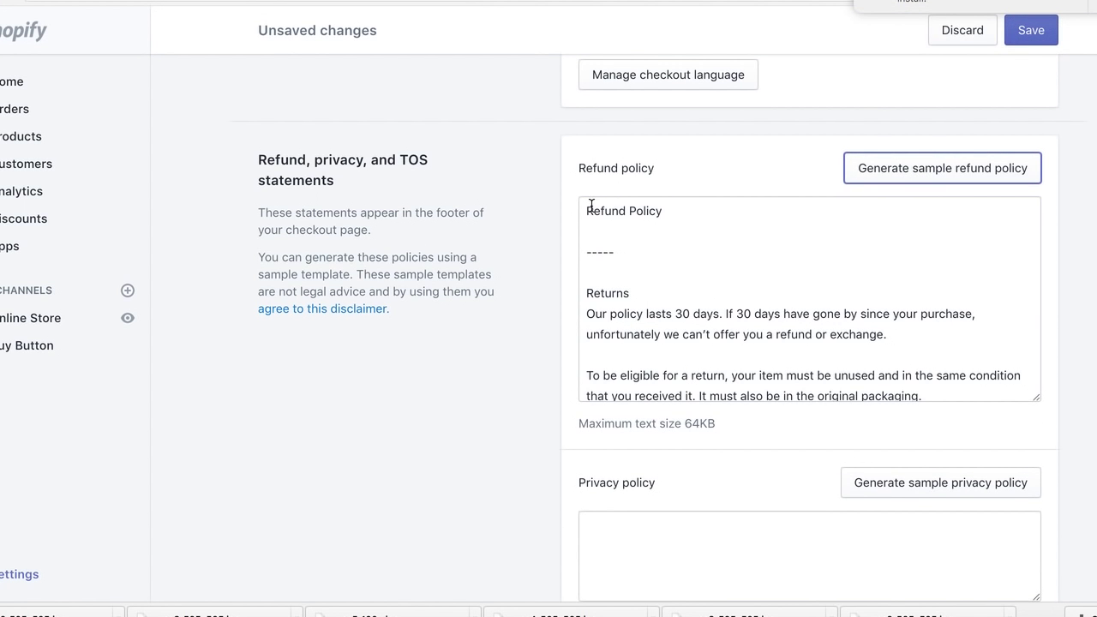
Copy the entire generated refund policy text and save the checkout settings
drag(588, 208, 822, 565)
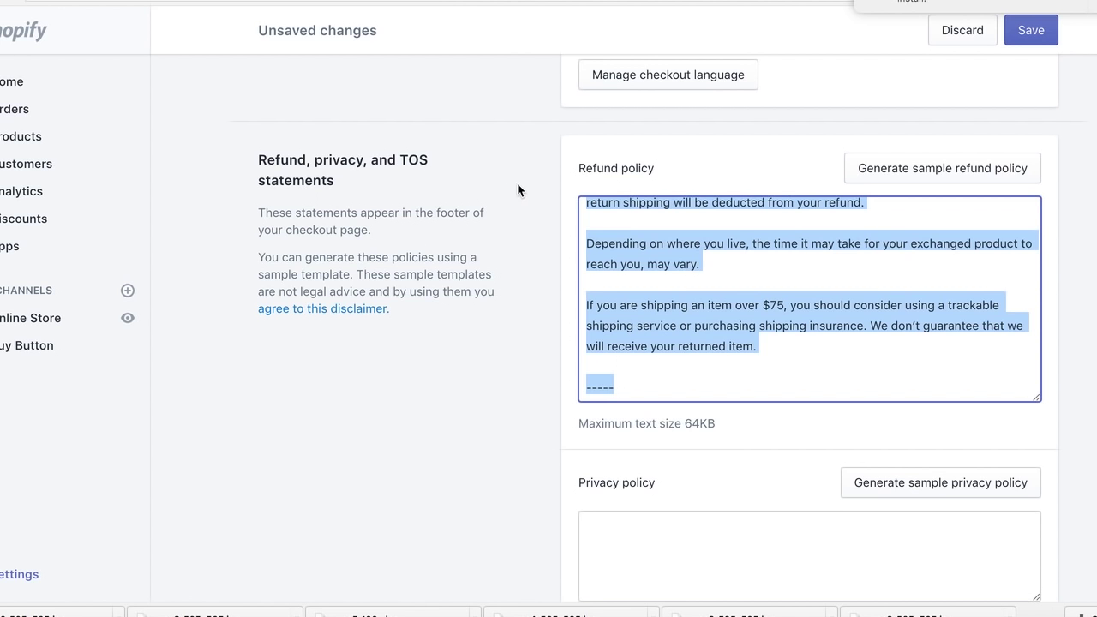
scroll(493, 267, up, 5)
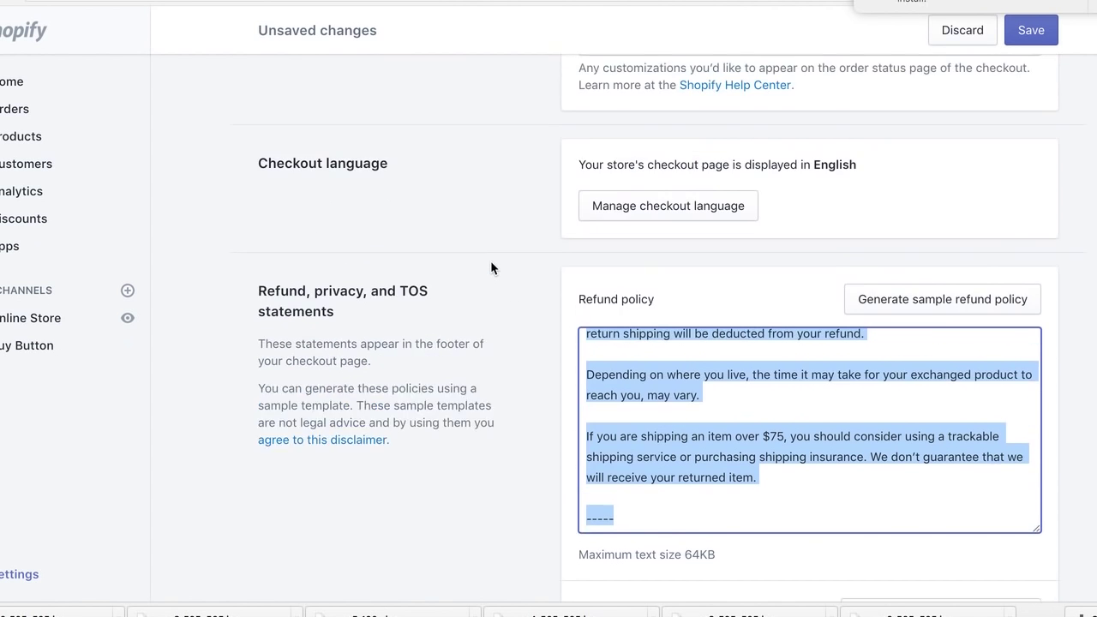
click(1034, 31)
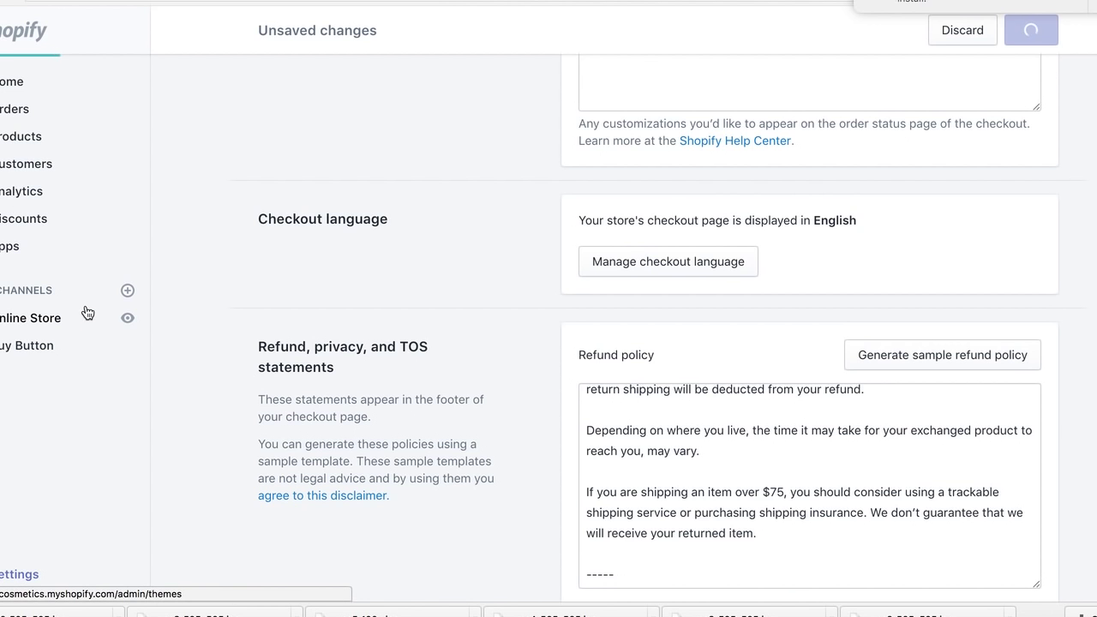
Add a new page to the online store and title it "Refund Policy"
click(37, 321)
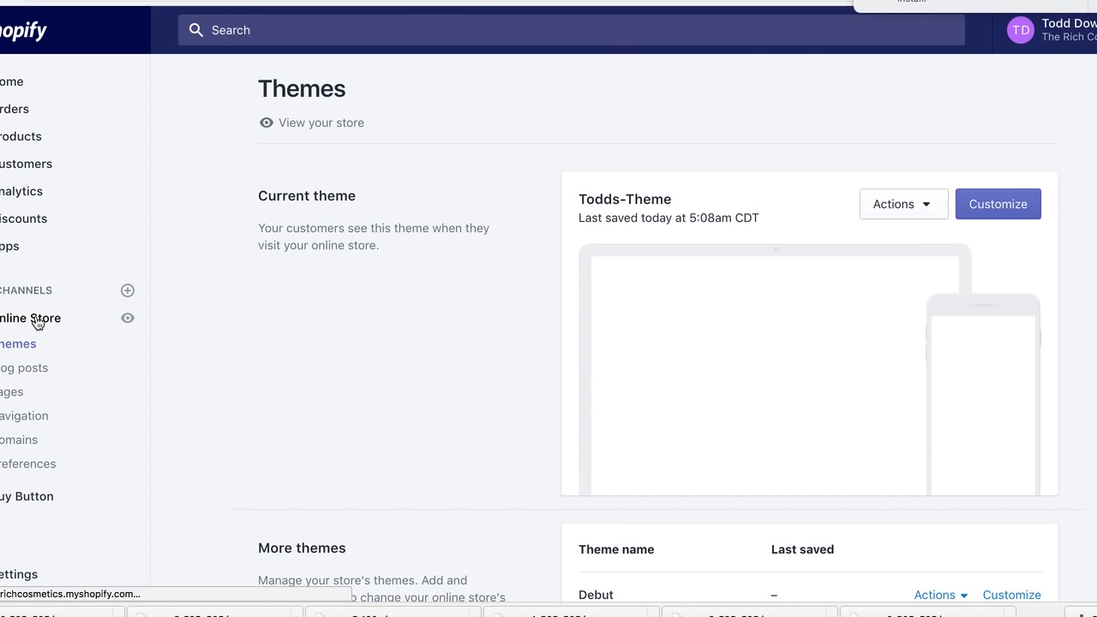
click(10, 396)
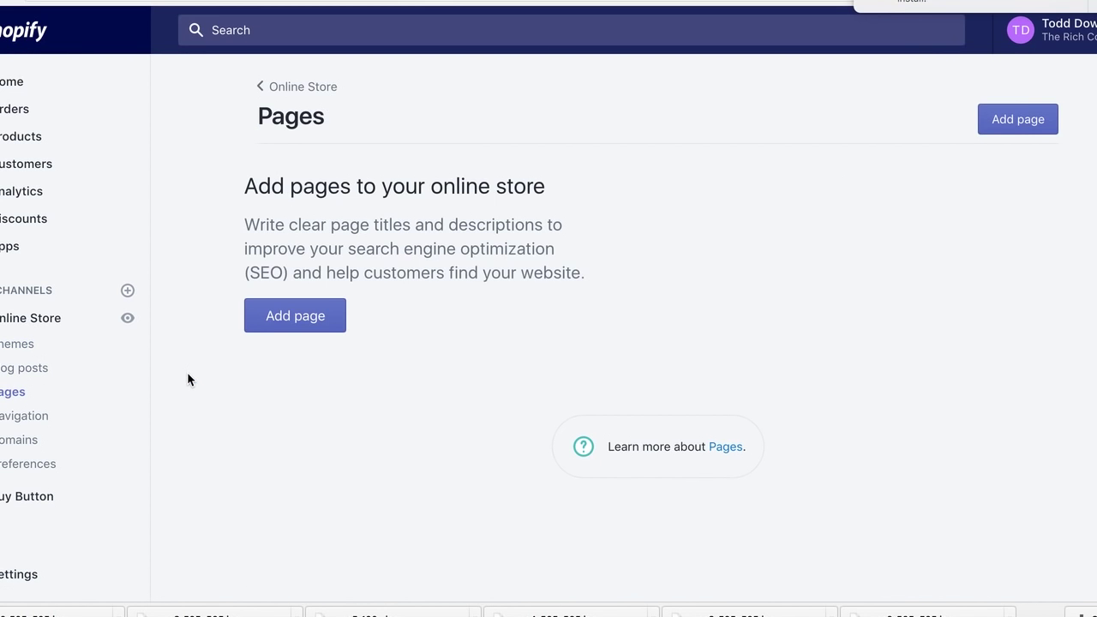
click(312, 480)
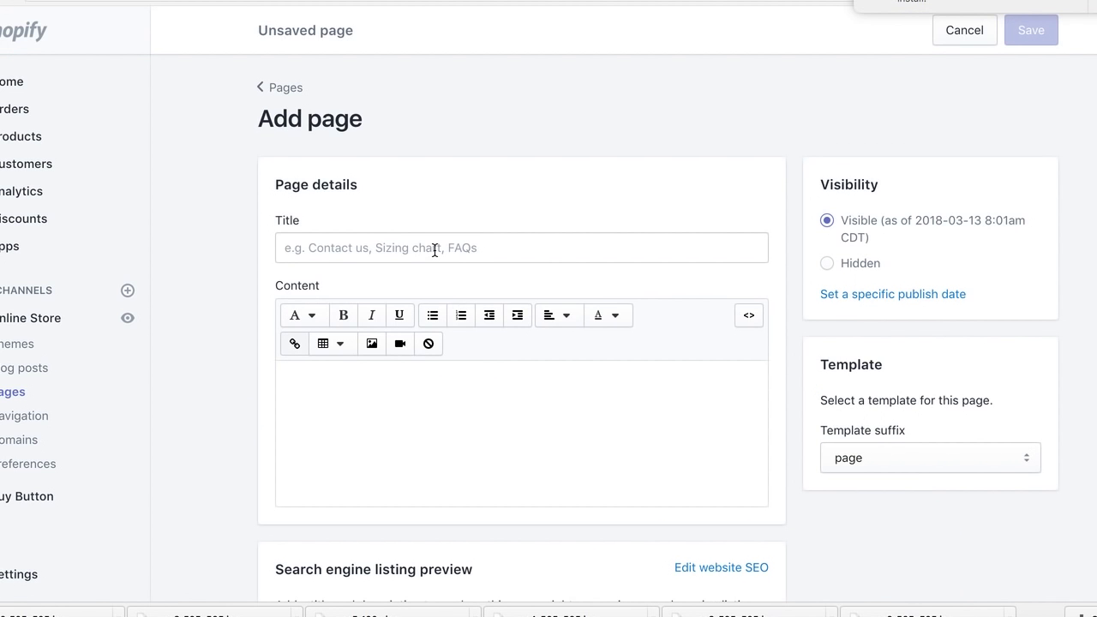
click(435, 250)
text(Refund Pol)
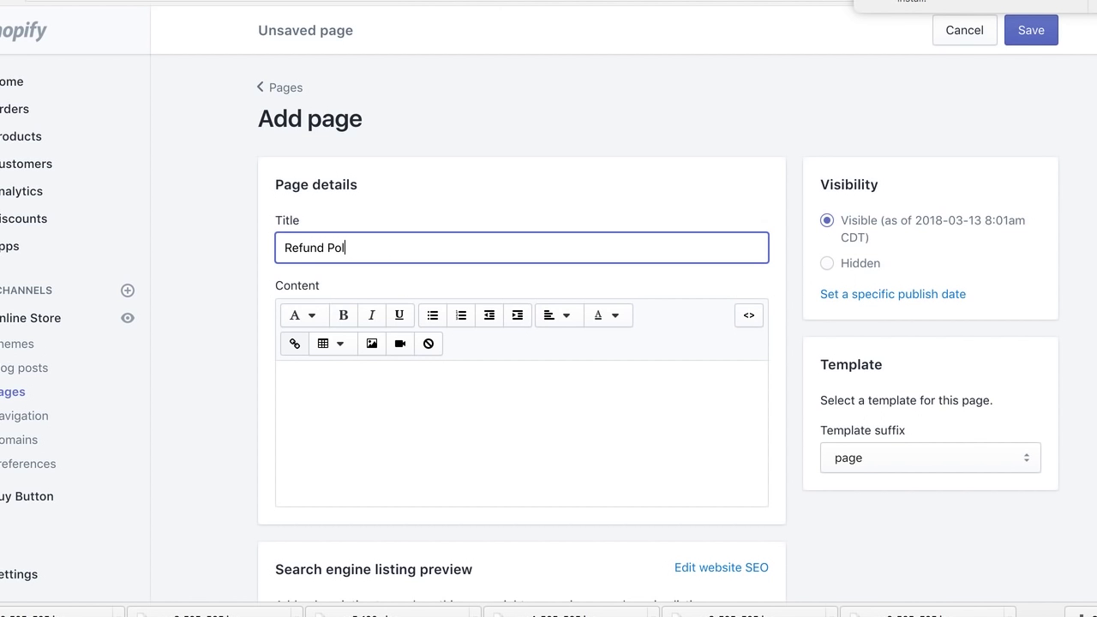
Paste the copied refund policy text as the page's content and save the page
click(429, 392)
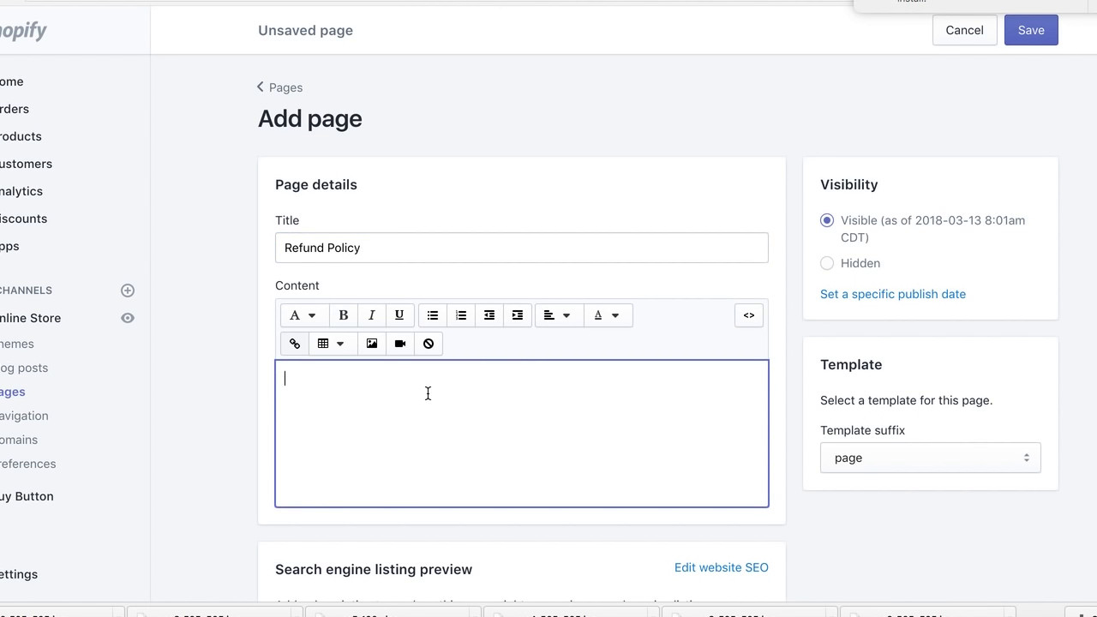
key(ctrl+v)
scroll(491, 457, up, 5)
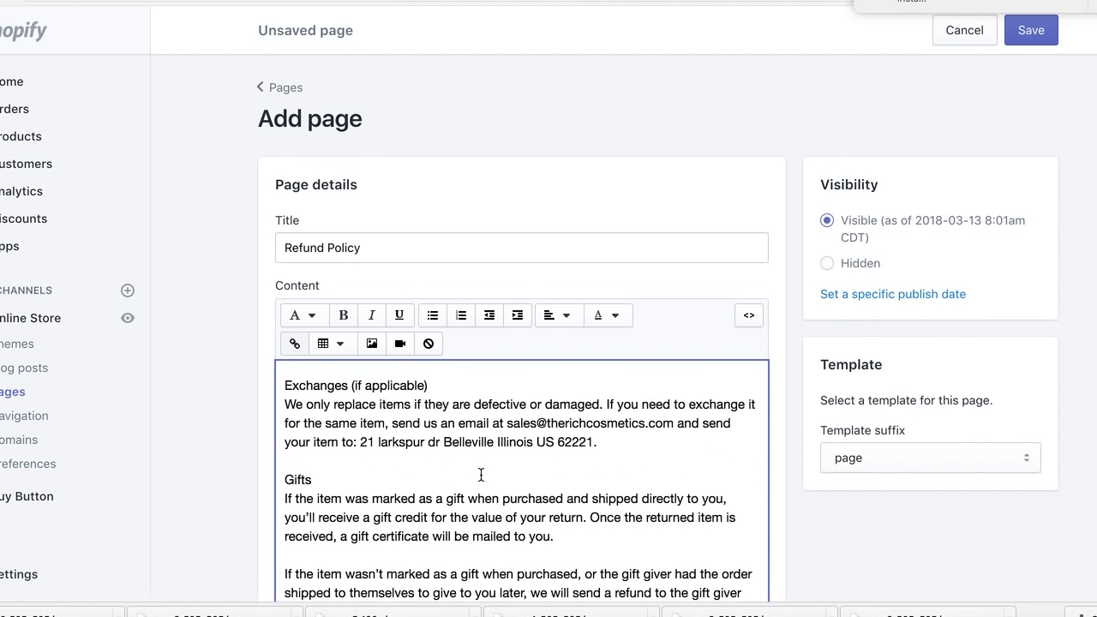
scroll(856, 182, down, 10)
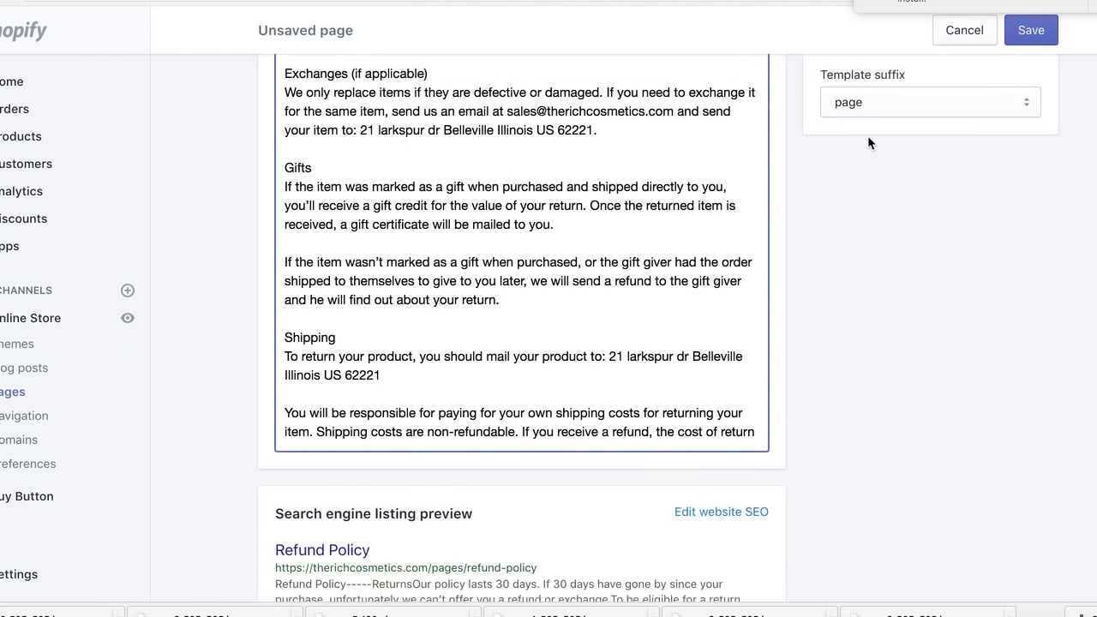
click(1032, 30)
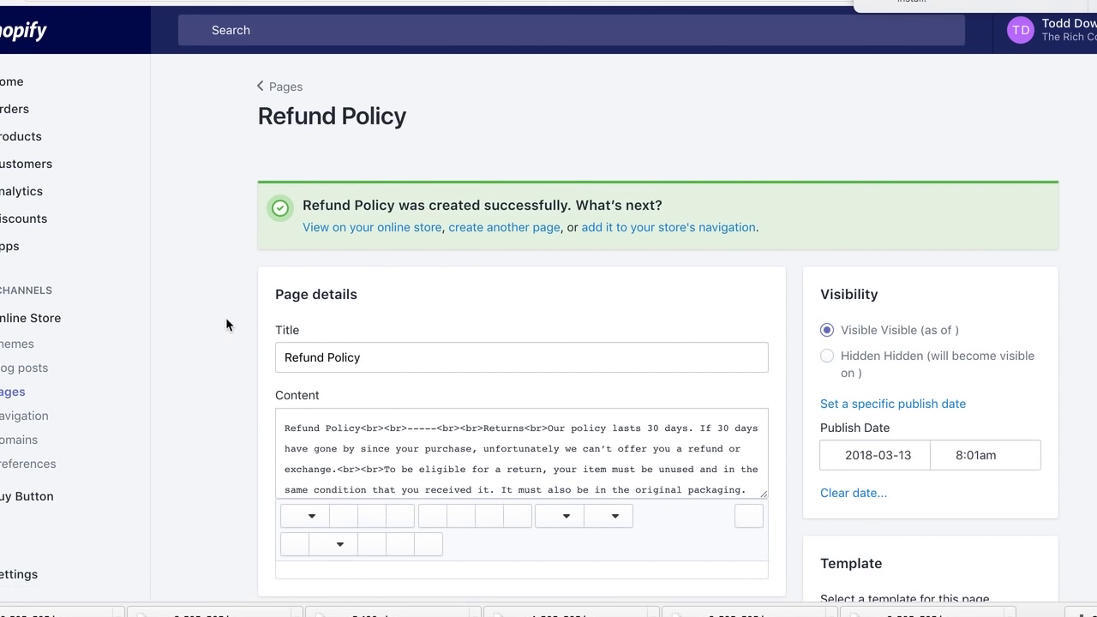
Return to the checkout settings and generate the sample privacy policy
scroll(303, 343, down, 2)
scroll(303, 343, down, 2)
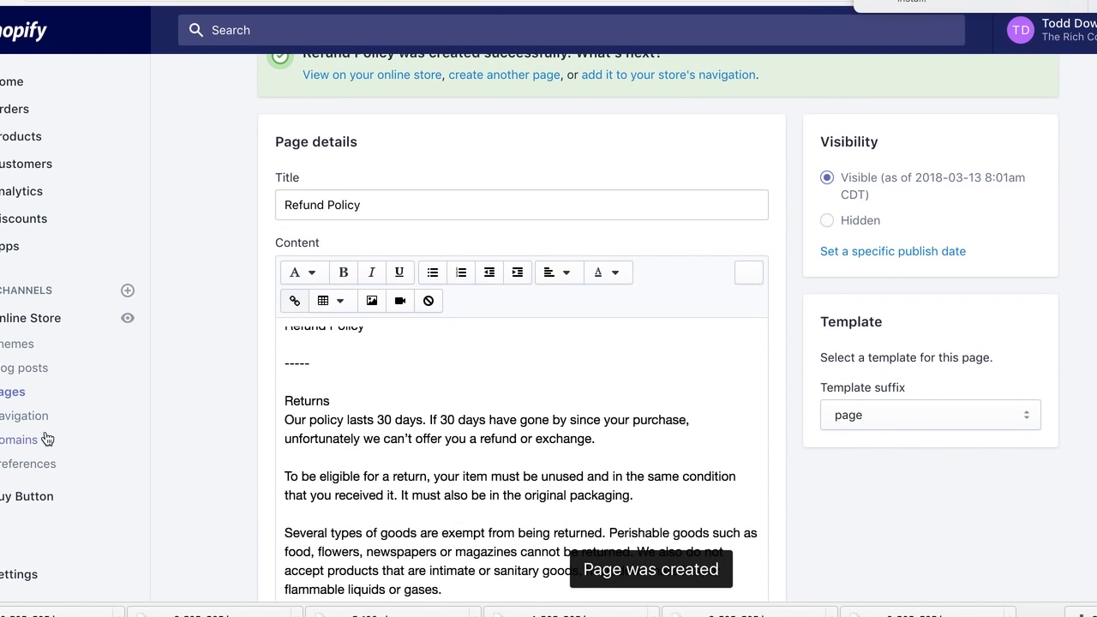
scroll(8, 477, down, 4)
scroll(74, 412, down, 3)
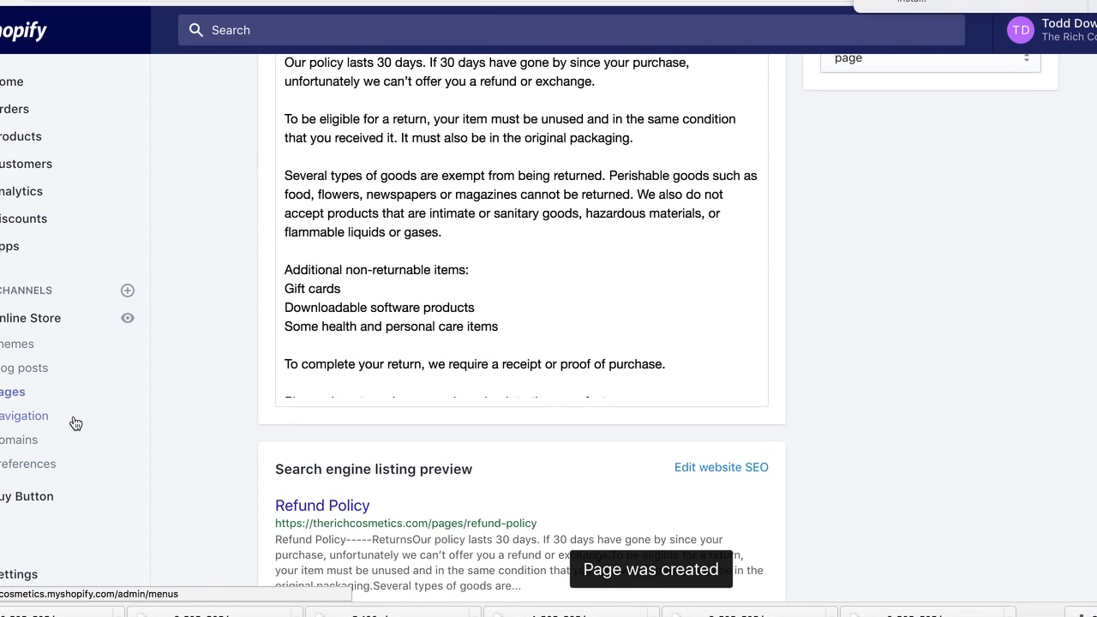
click(24, 582)
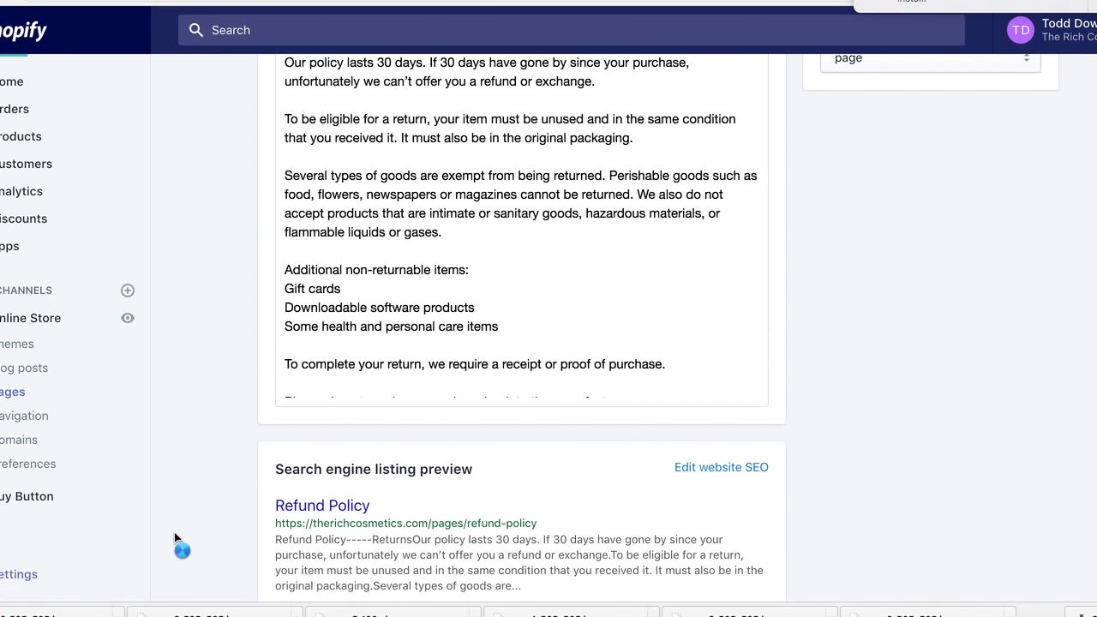
click(386, 343)
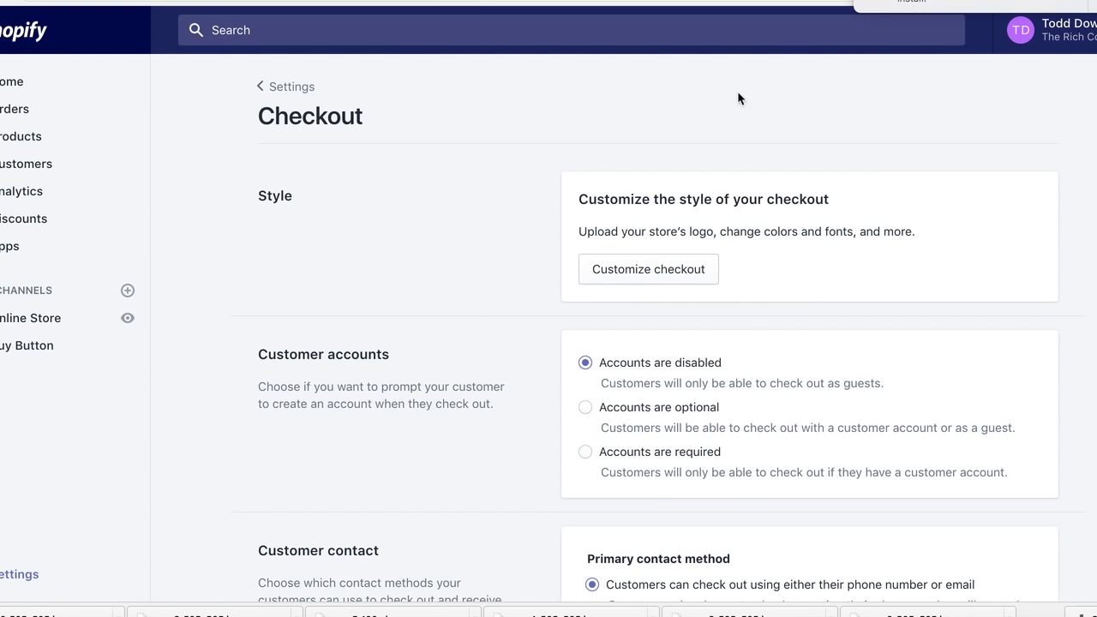
scroll(654, 406, down, 20)
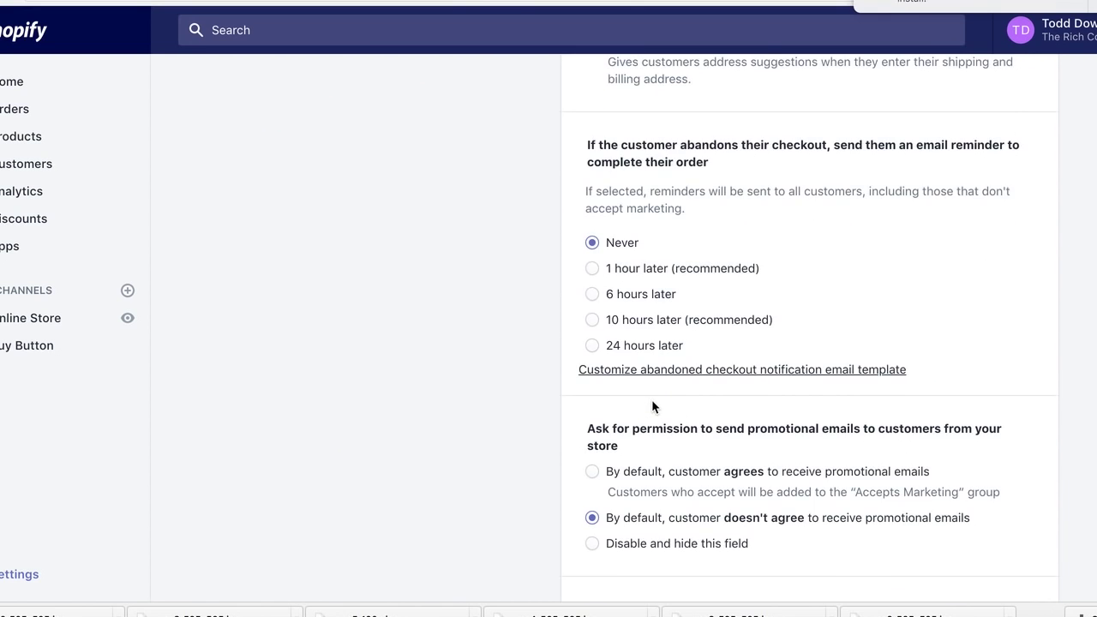
scroll(652, 406, down, 15)
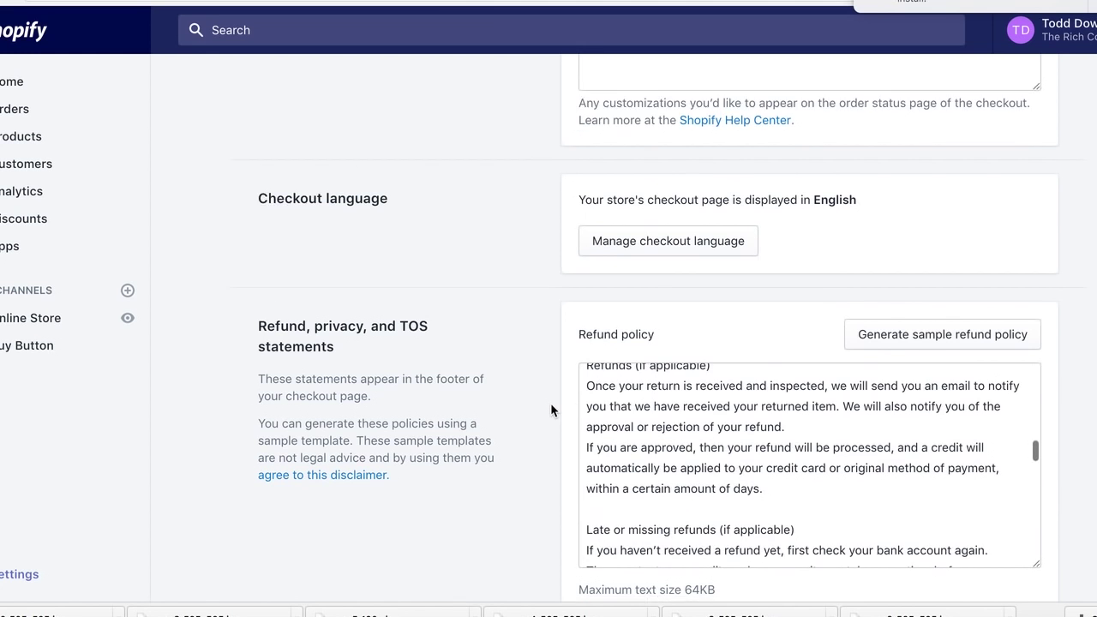
click(952, 273)
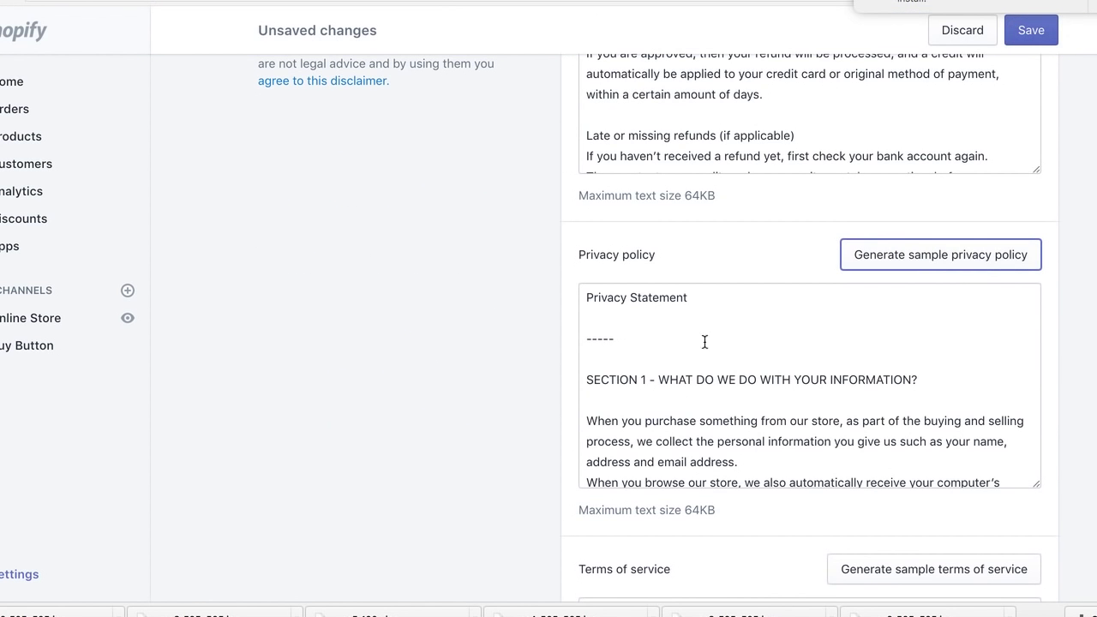
Copy the entire generated privacy policy text and save the checkout settings
drag(584, 296, 750, 608)
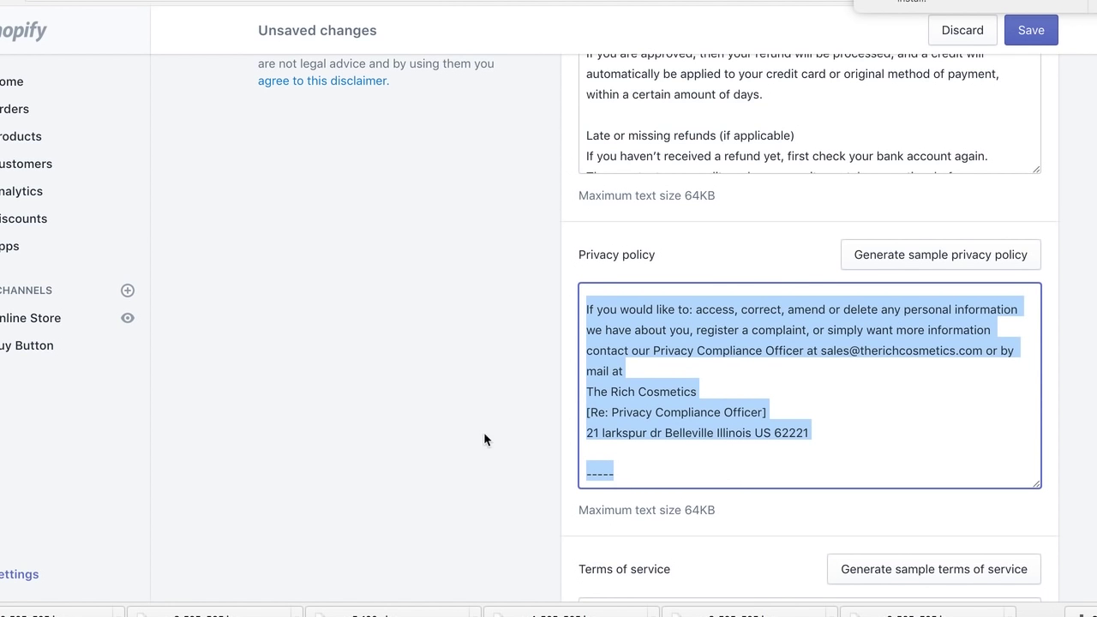
scroll(359, 355, up, 8)
click(1032, 30)
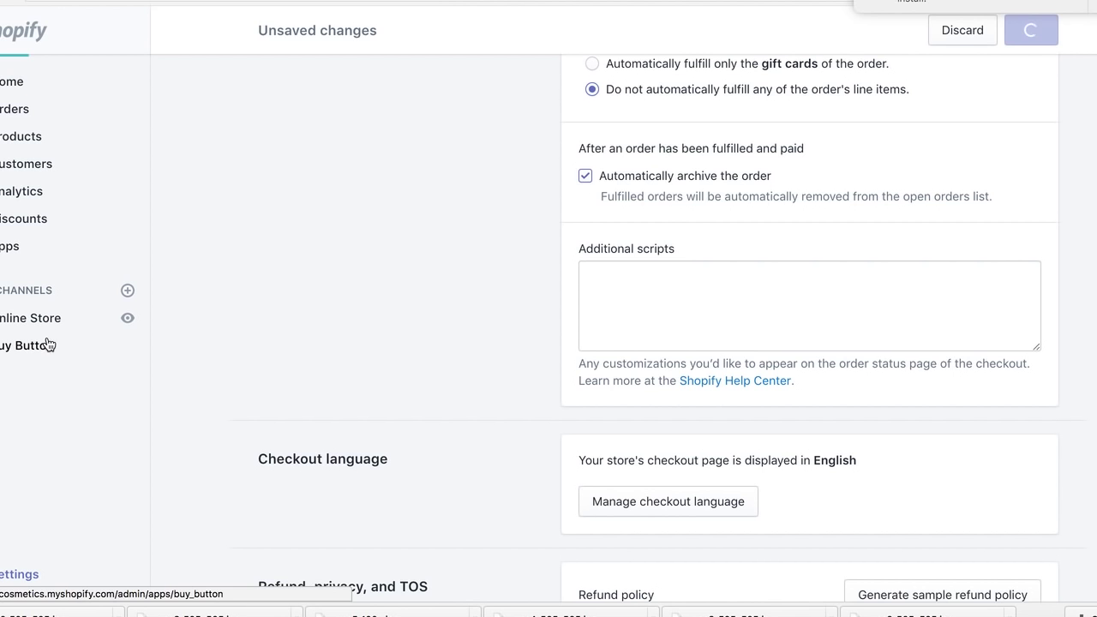
Add another page to the online store and title it "Privacy Policy"
click(26, 322)
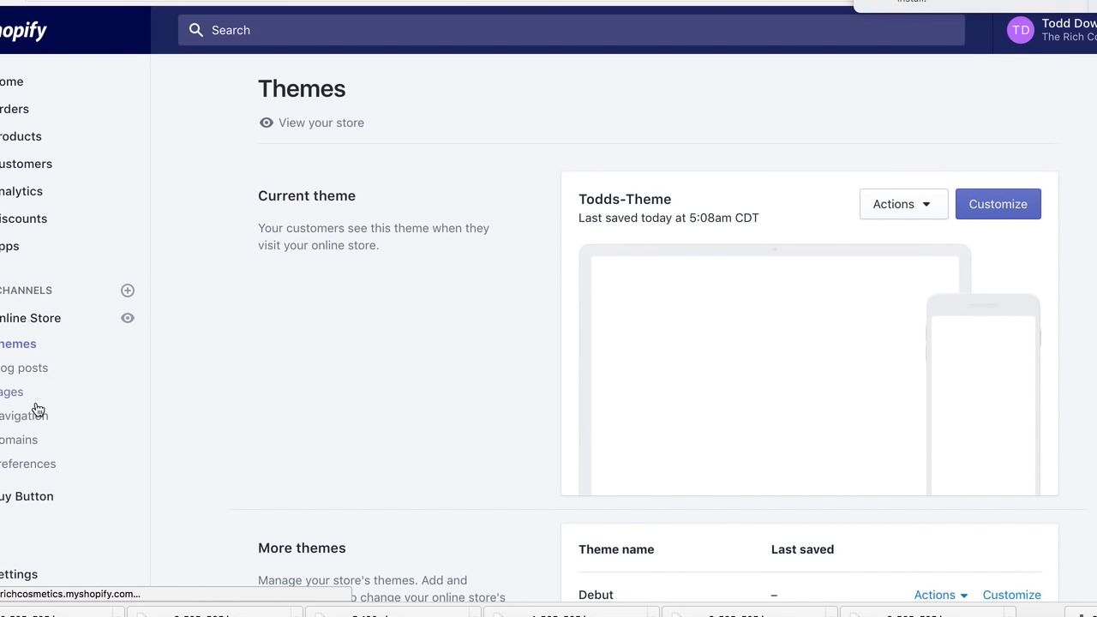
click(13, 391)
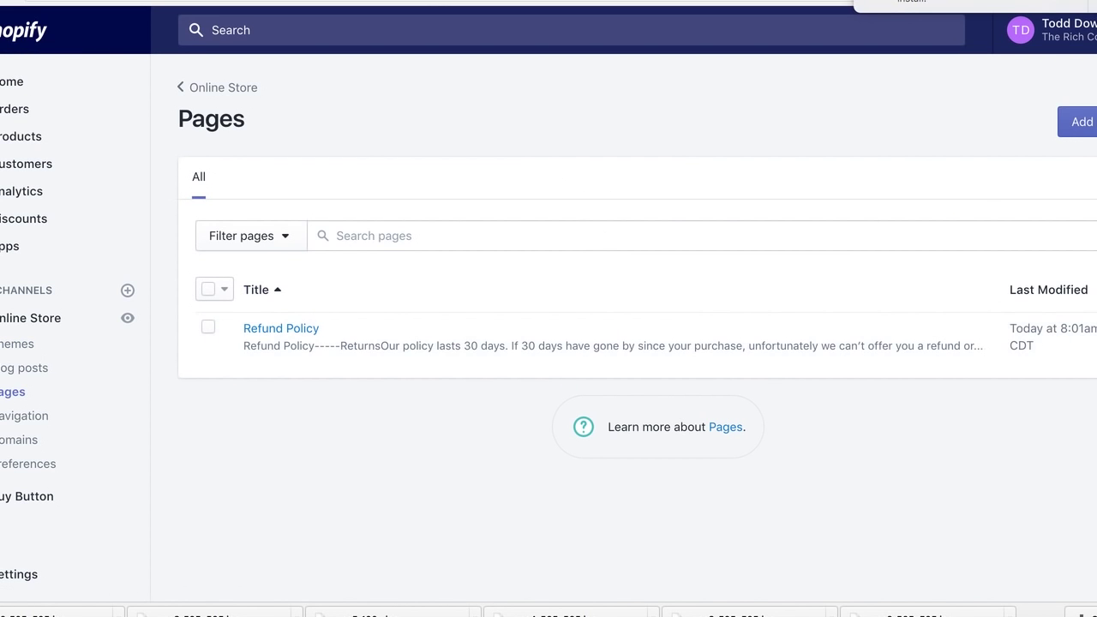
click(1079, 121)
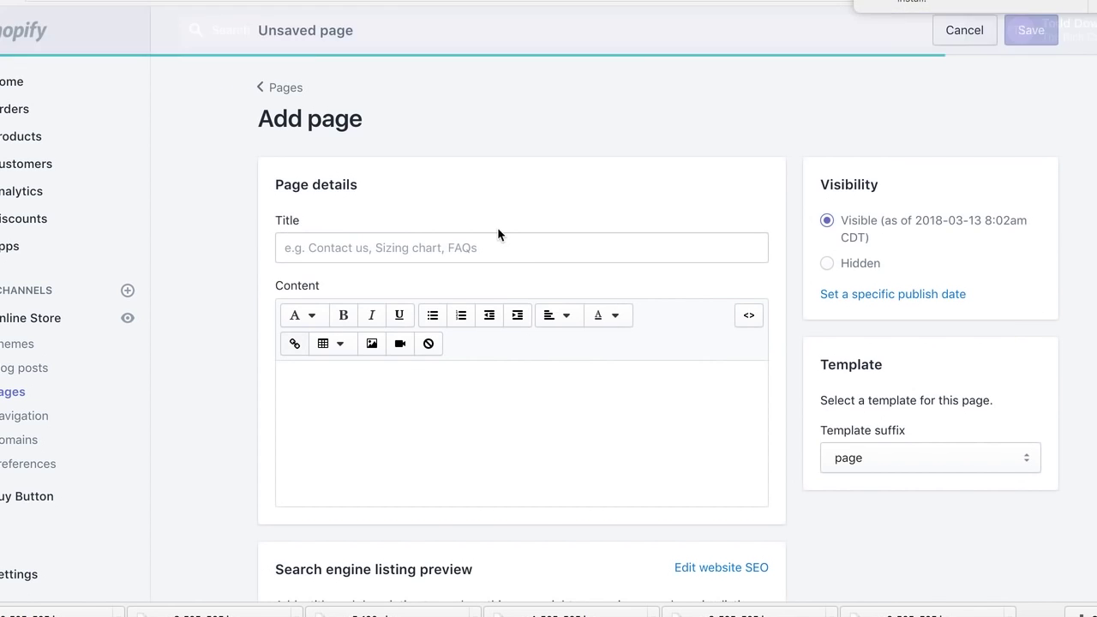
click(382, 249)
text(Privacy Policy)
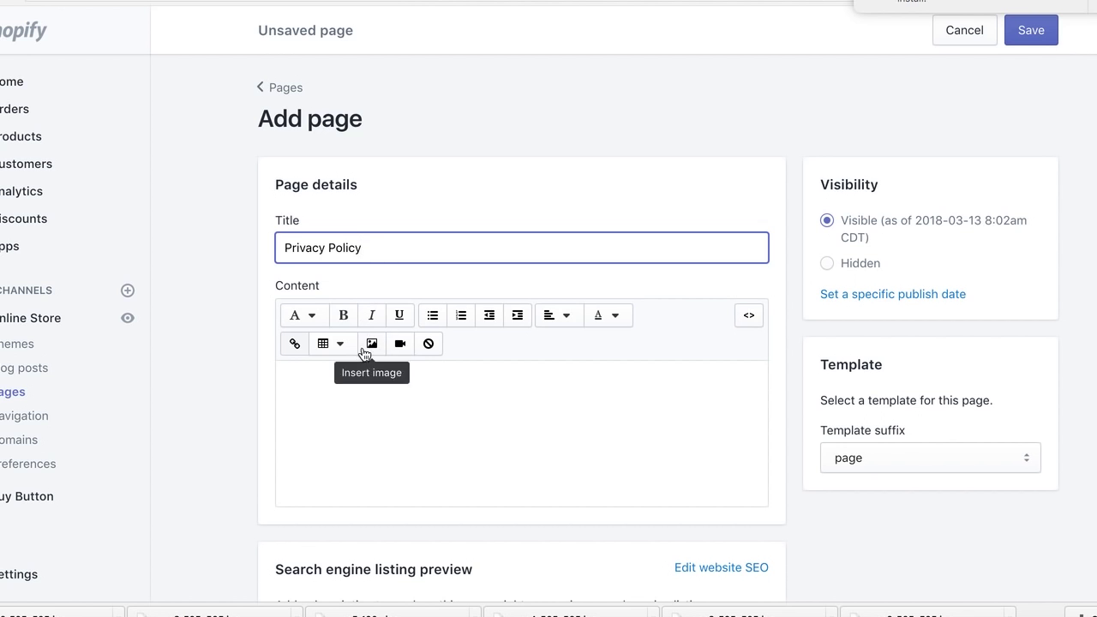
Paste the copied privacy policy text as the page's content and save the page
click(355, 397)
key(ctrl+v)
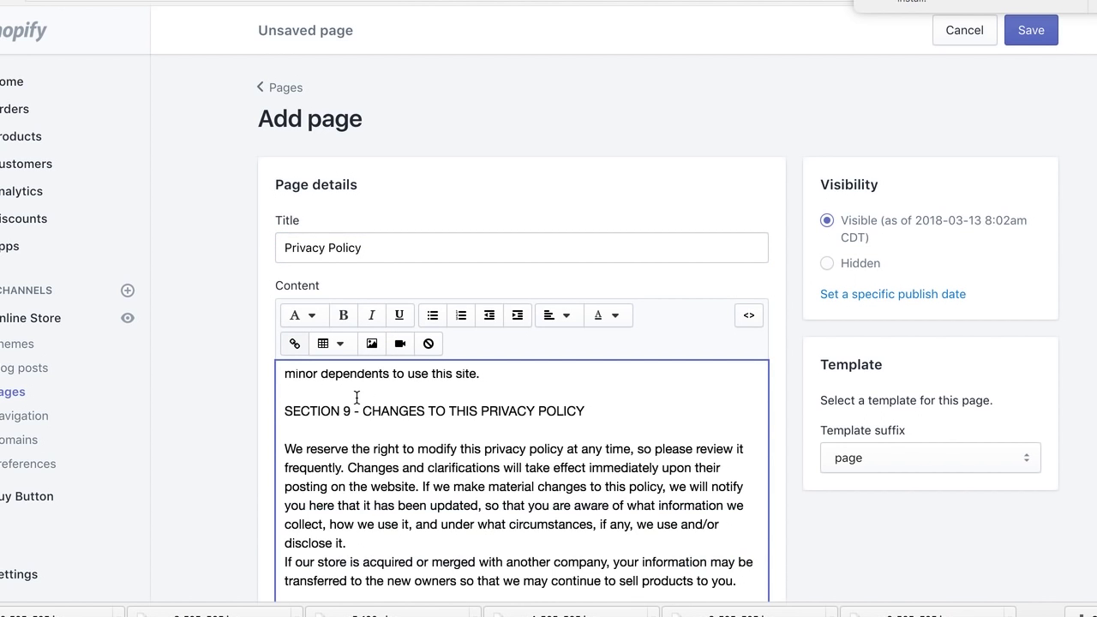
scroll(466, 444, up, 20)
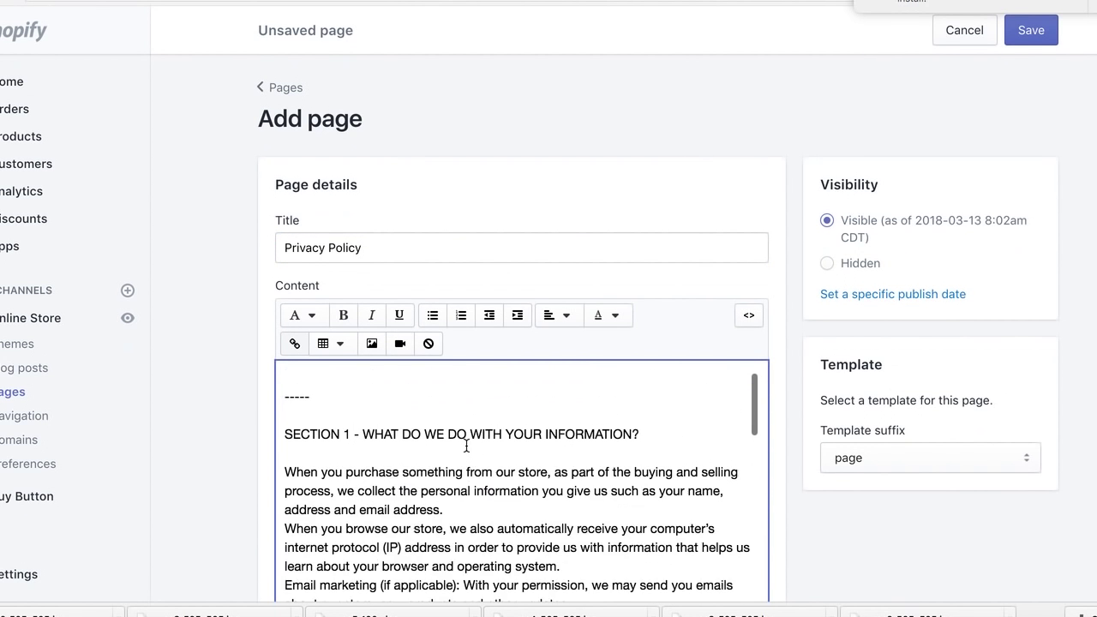
scroll(222, 430, down, 5)
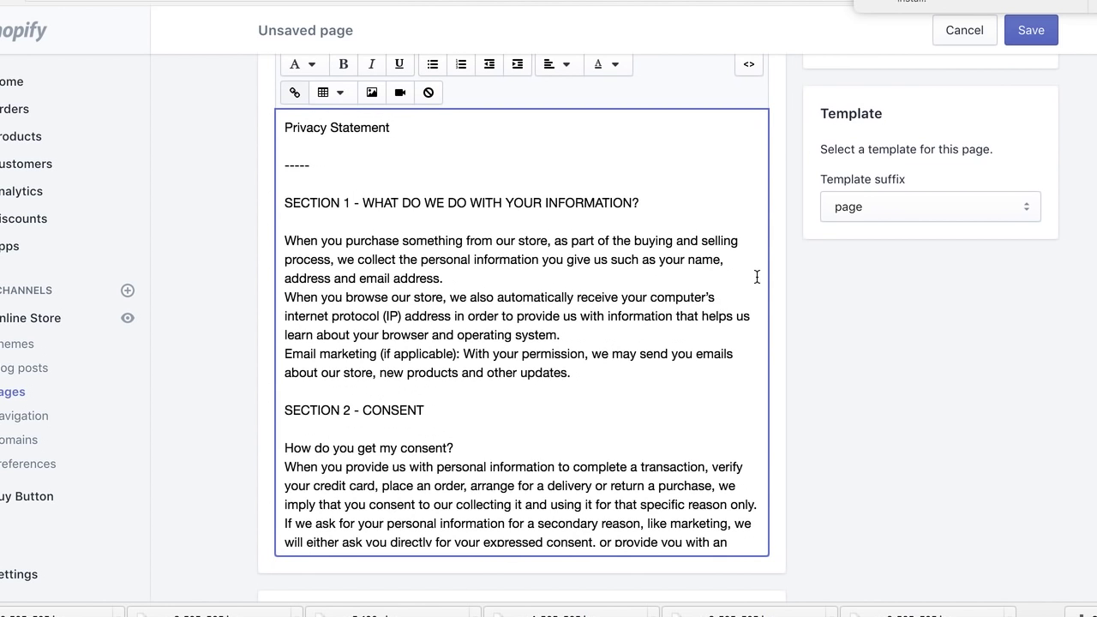
scroll(937, 280, up, 3)
click(1031, 30)
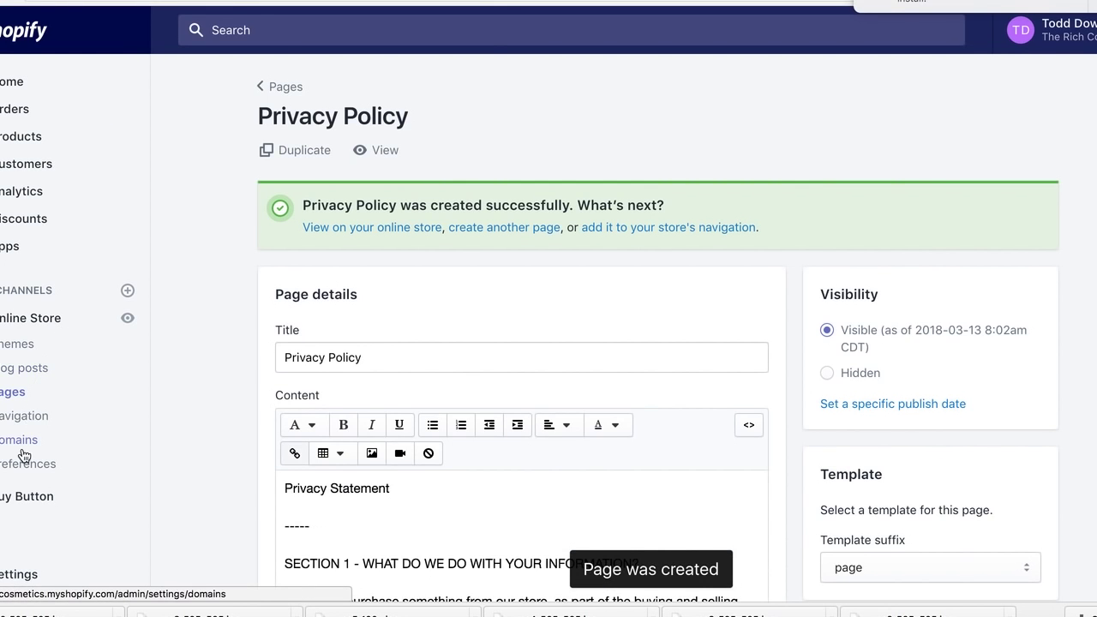
Return to the checkout settings and generate the sample terms of service
scroll(14, 512, down, 4)
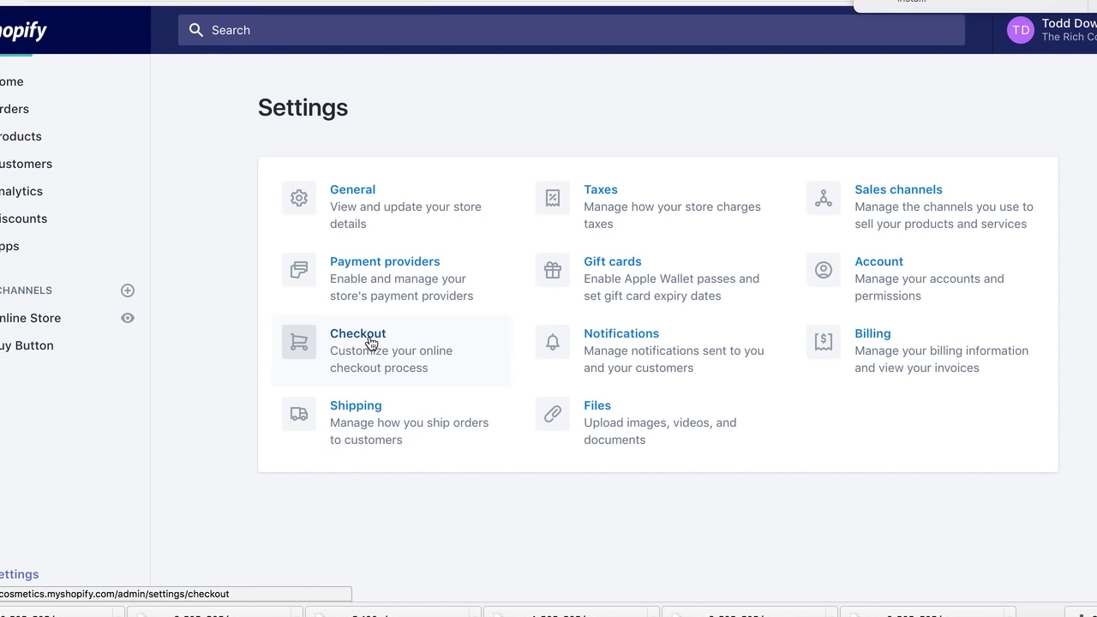
click(426, 322)
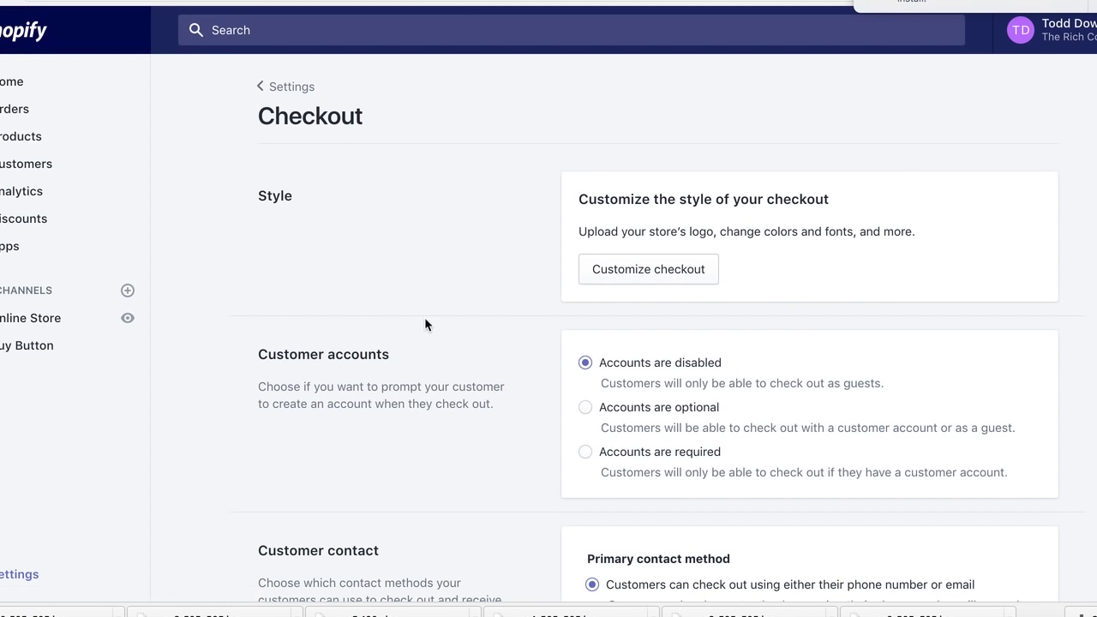
scroll(517, 469, down, 20)
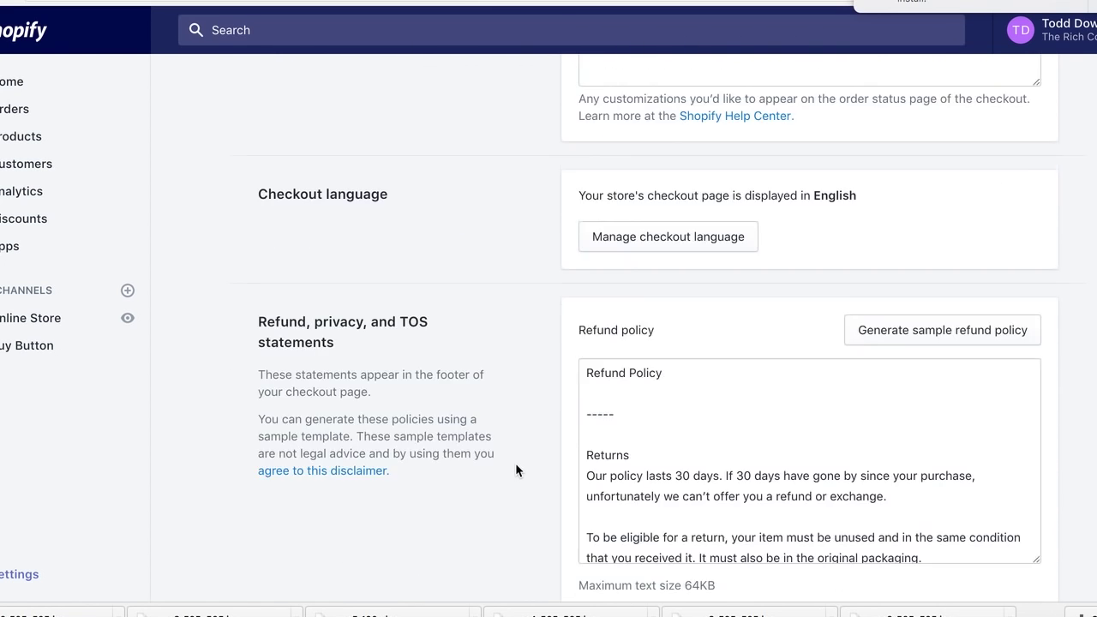
click(985, 393)
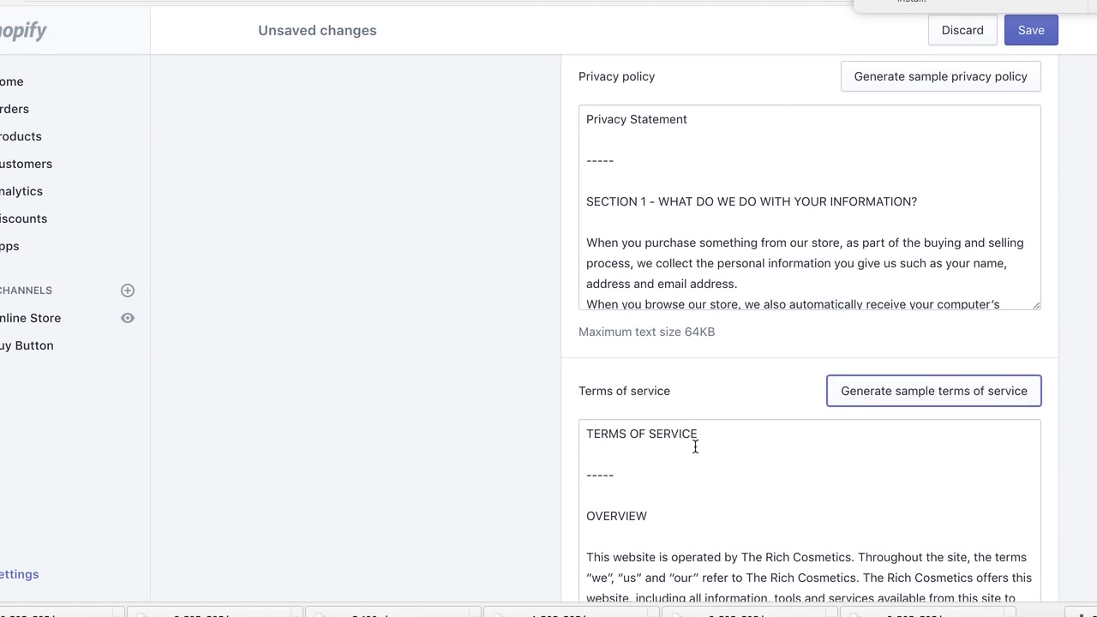
Copy the entire generated terms of service text and save the checkout settings
drag(589, 433, 832, 418)
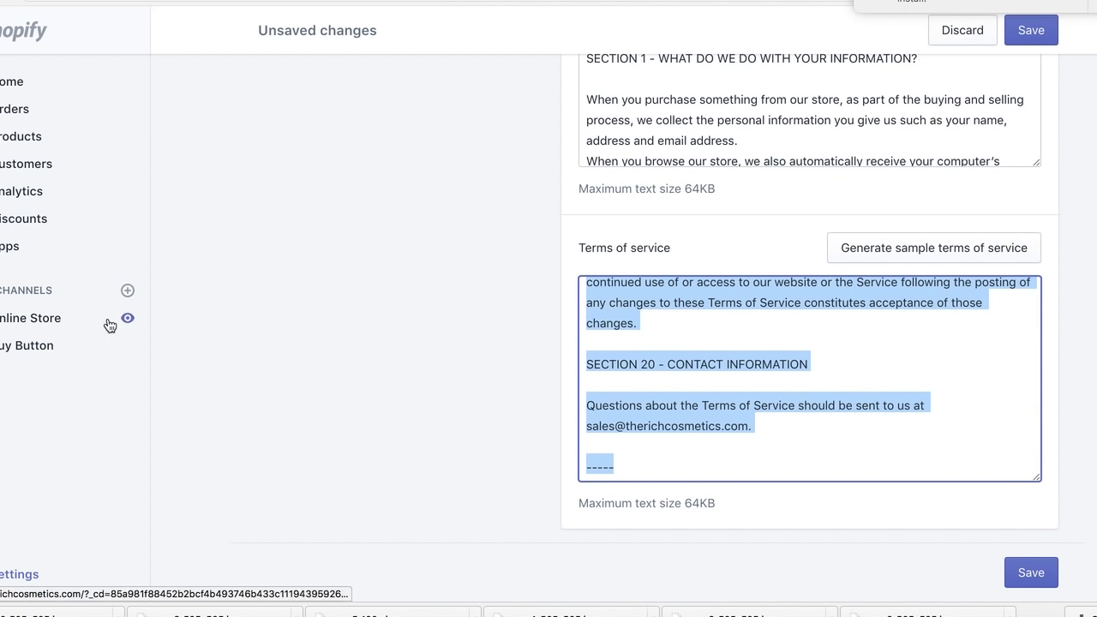
click(1049, 40)
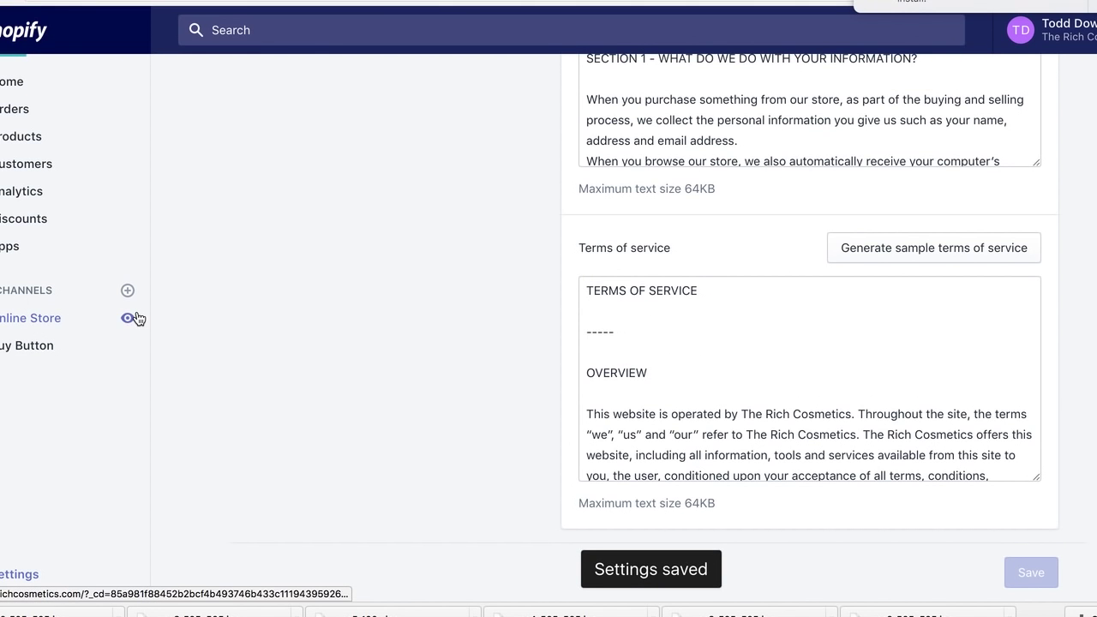
Add another page to the online store and title it "Terms & Conditions"
click(136, 319)
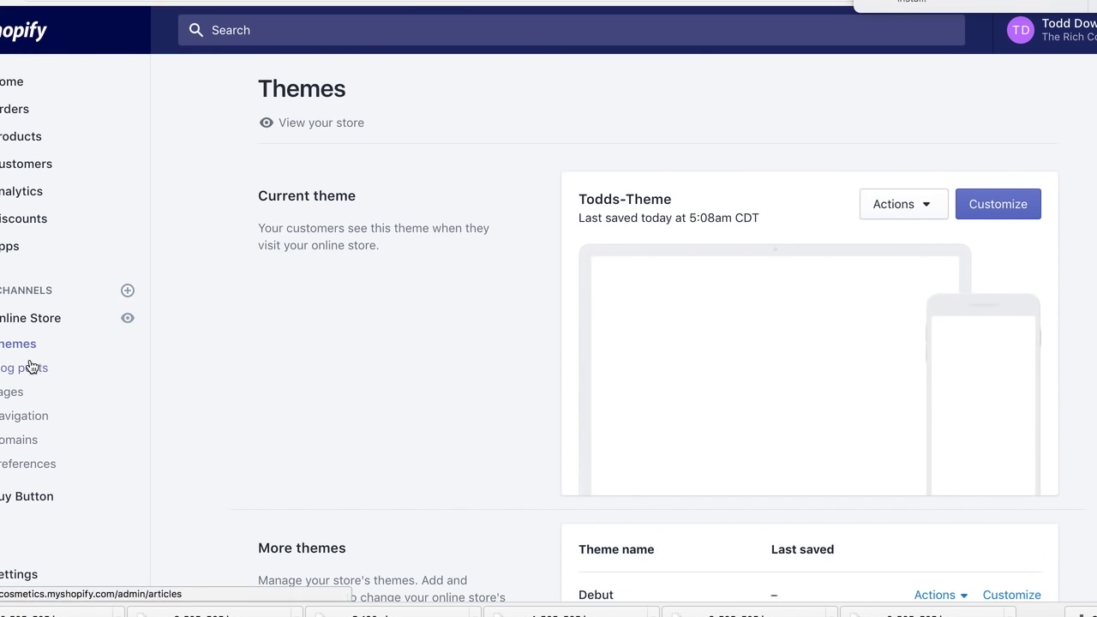
click(10, 400)
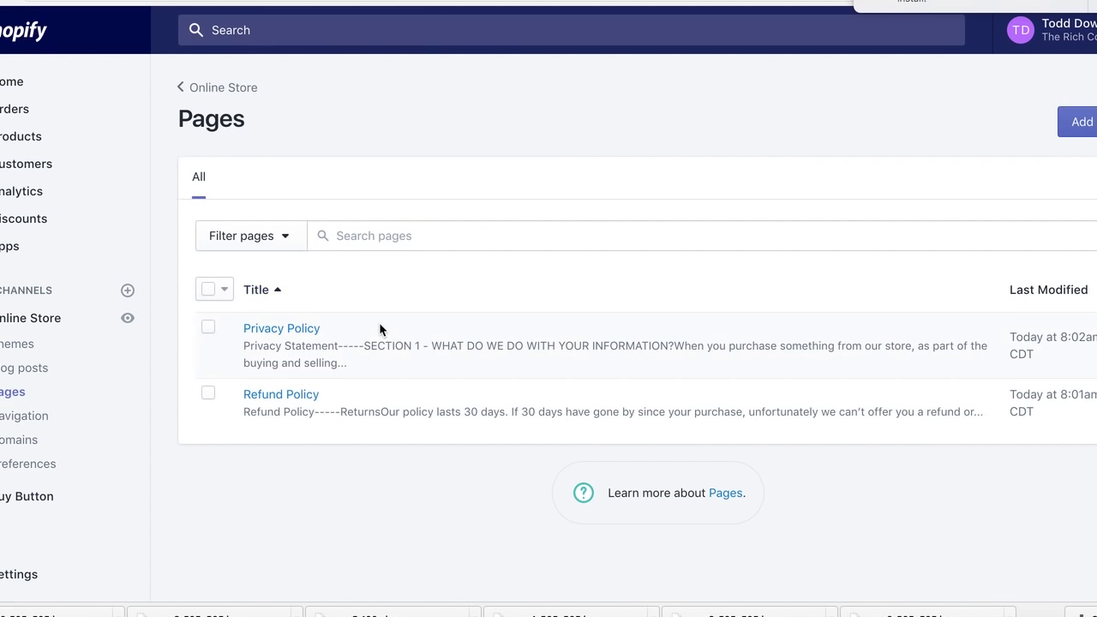
click(1079, 122)
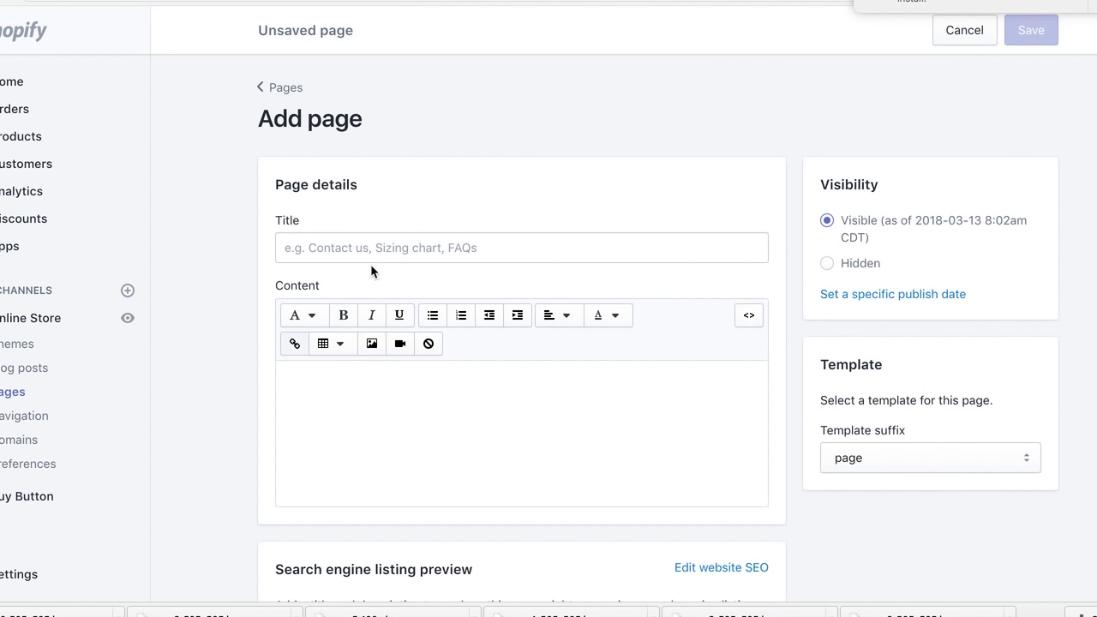
click(376, 254)
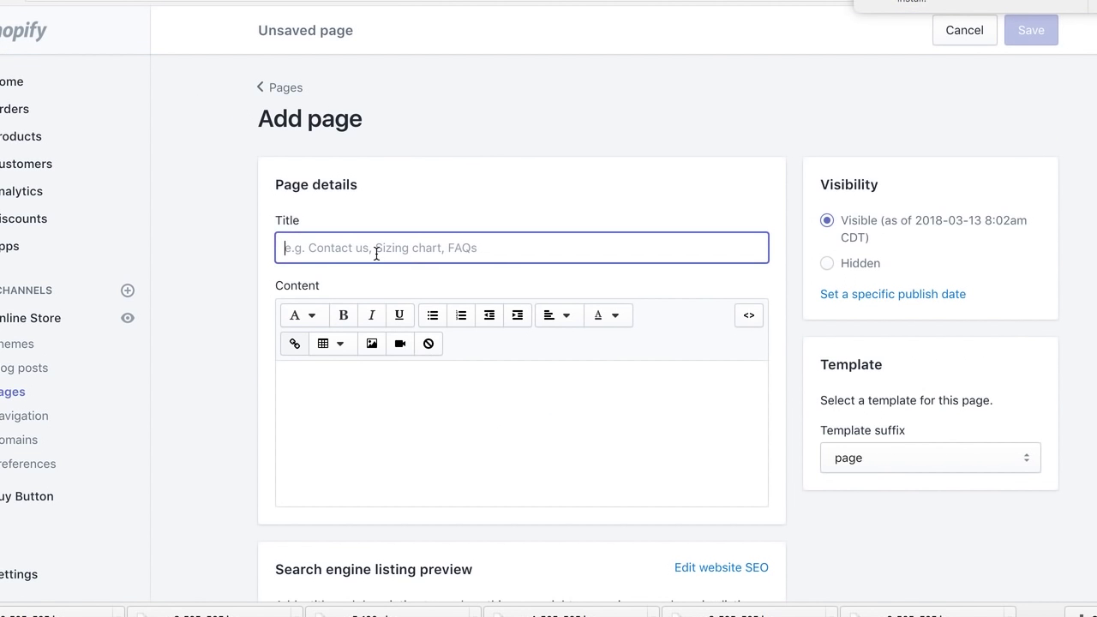
text(Terms & Condit)
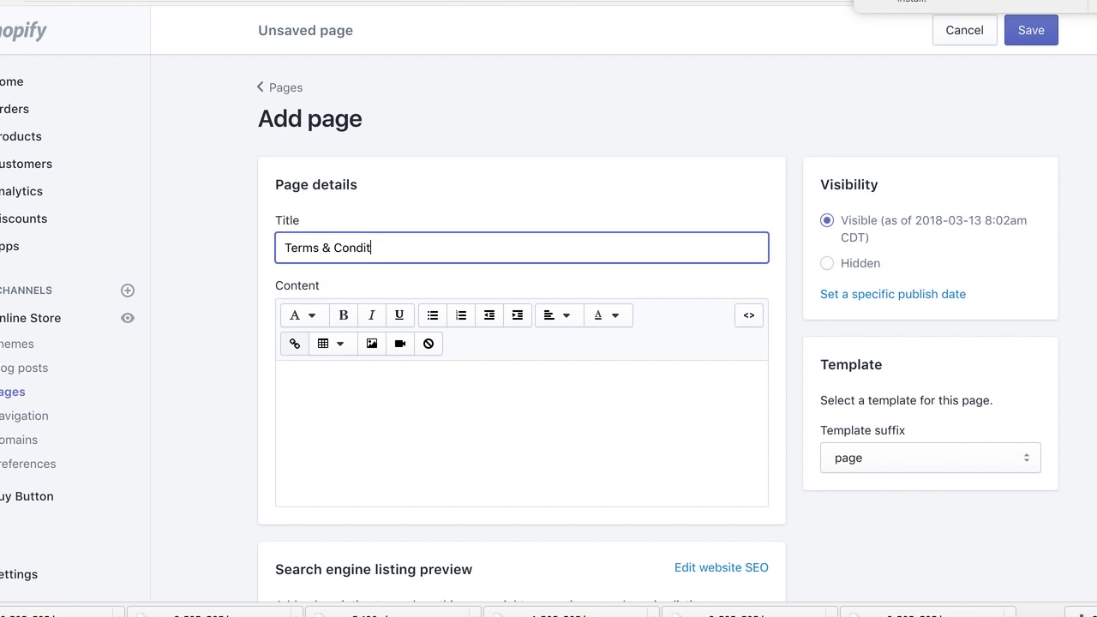
Paste the copied terms of service text as the new page's content
click(392, 379)
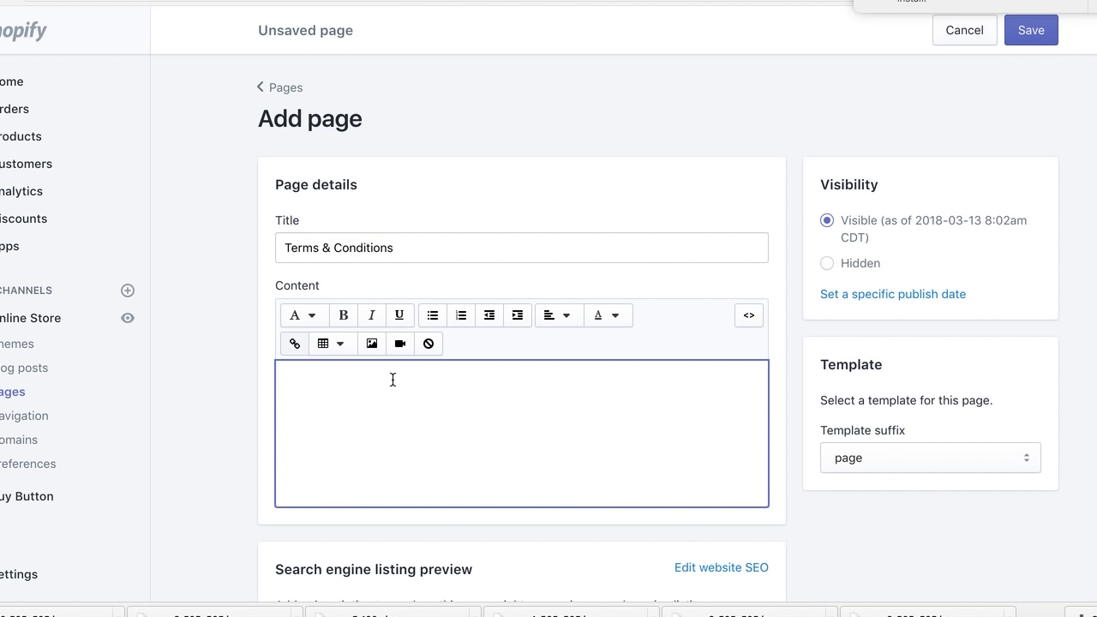
key(ctrl+v)
scroll(442, 438, up, 15)
scroll(442, 438, up, 10)
Change the page title to "Terms Of Service" and save the page
drag(409, 247, 331, 250)
text(O)
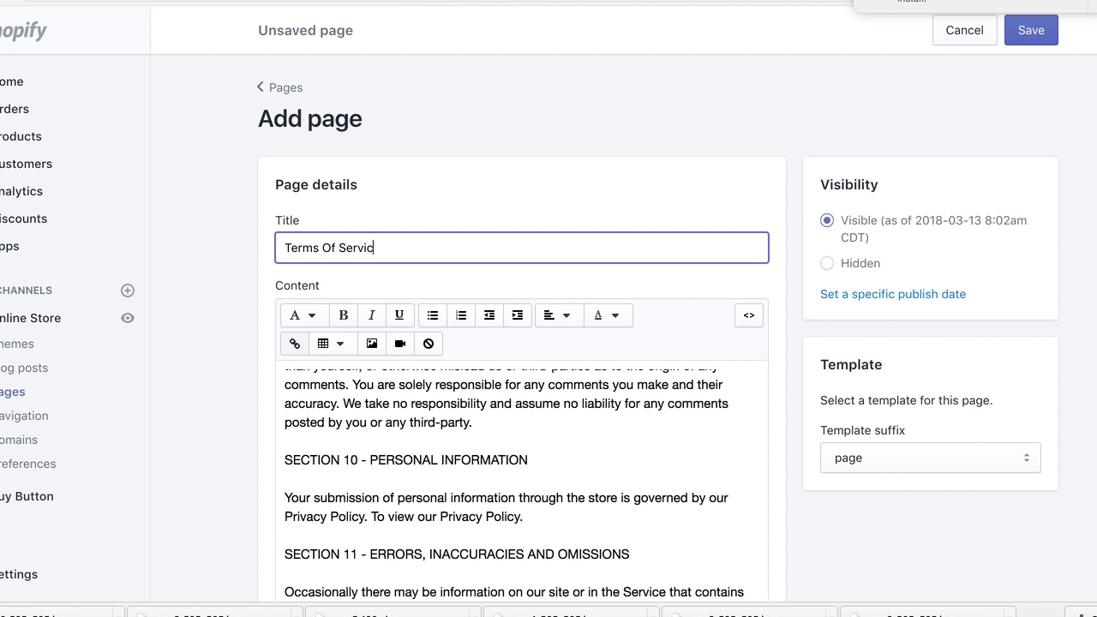
scroll(378, 423, up, 20)
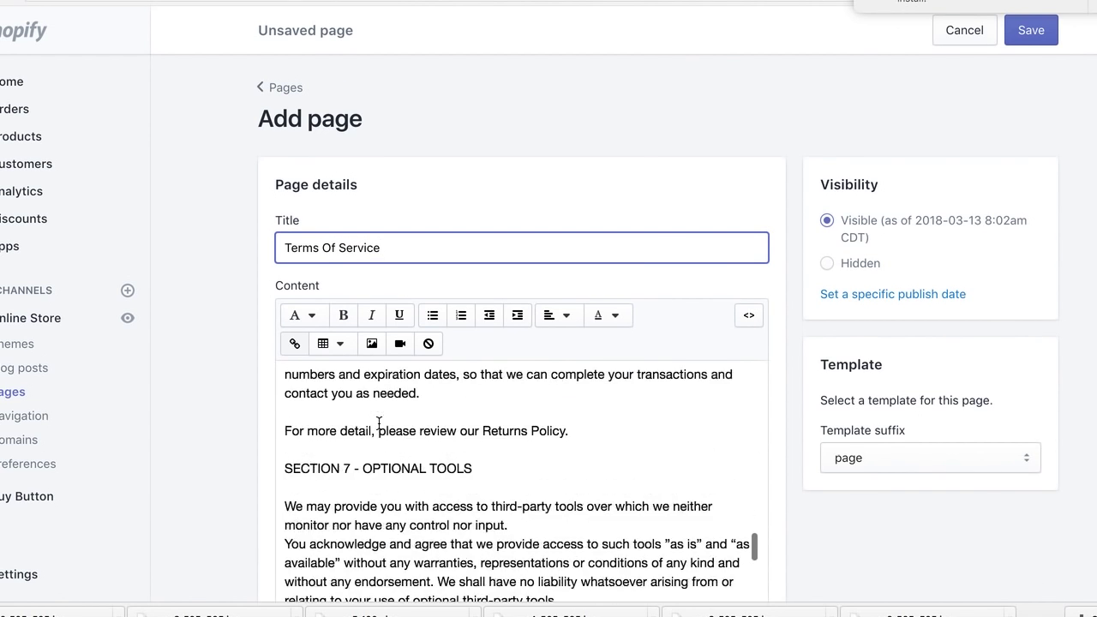
scroll(378, 423, up, 3)
click(1031, 30)
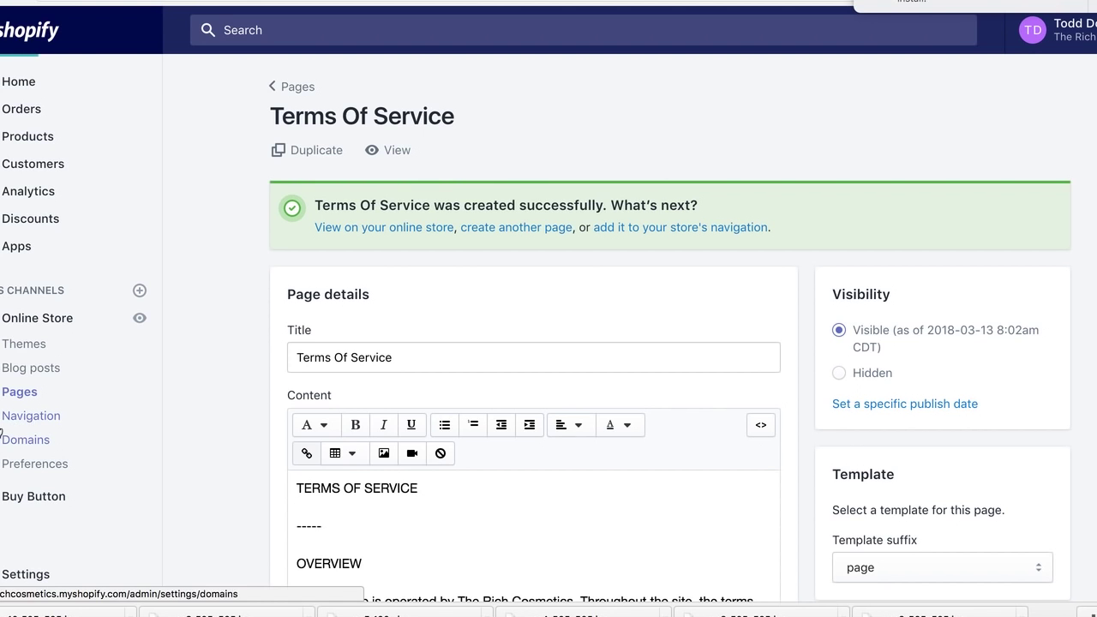
Open the footer menu in the store's navigation and start a new menu item named "Refund Policy"
click(31, 417)
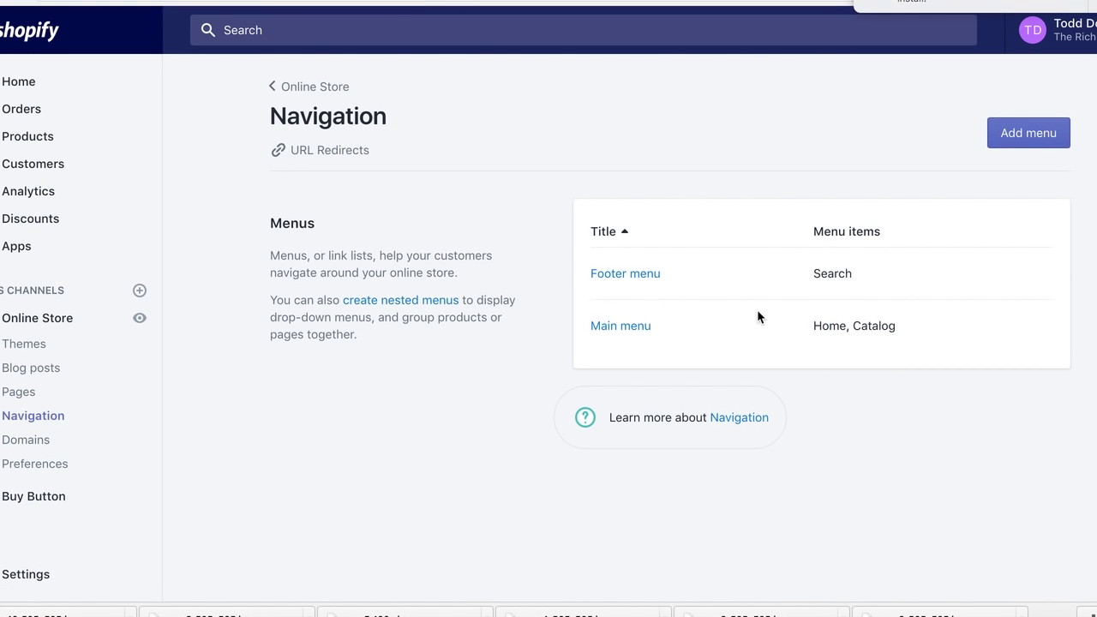
click(623, 276)
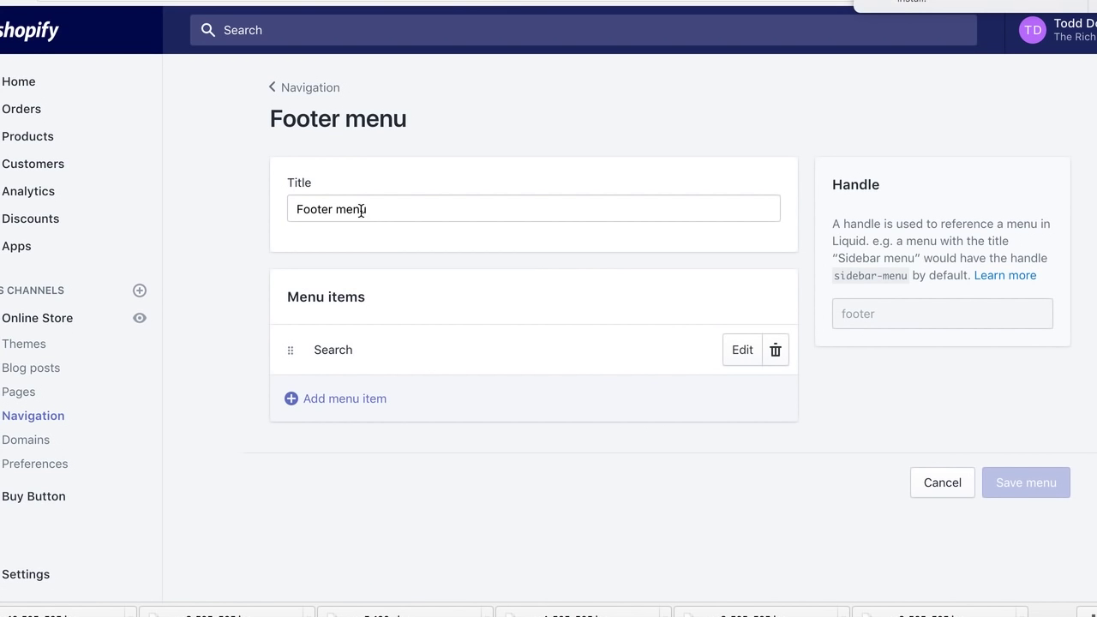
click(292, 401)
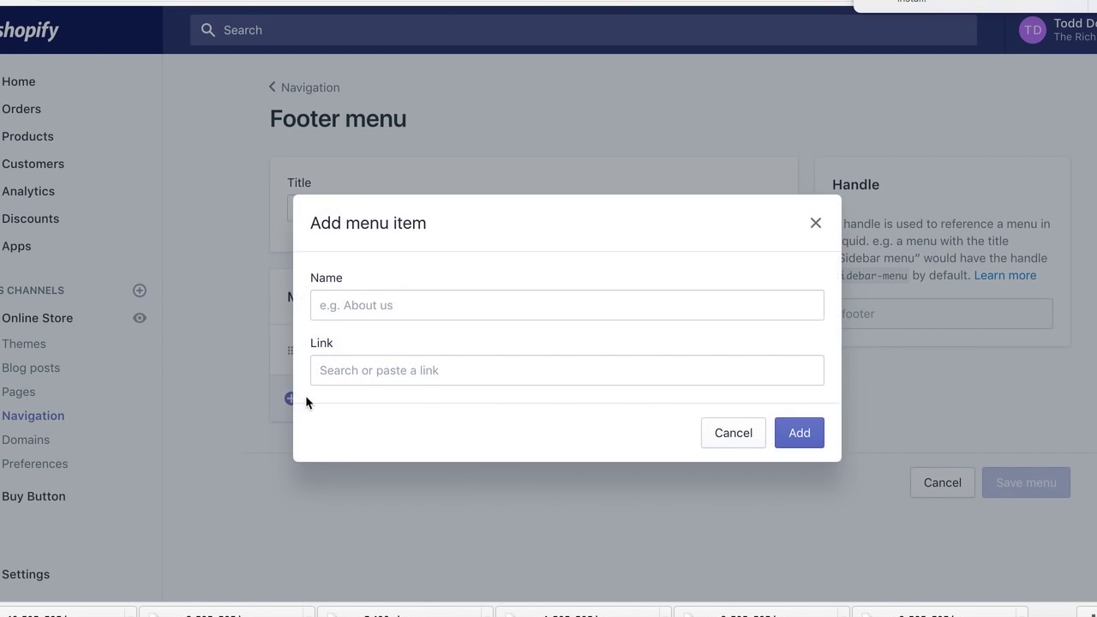
click(412, 299)
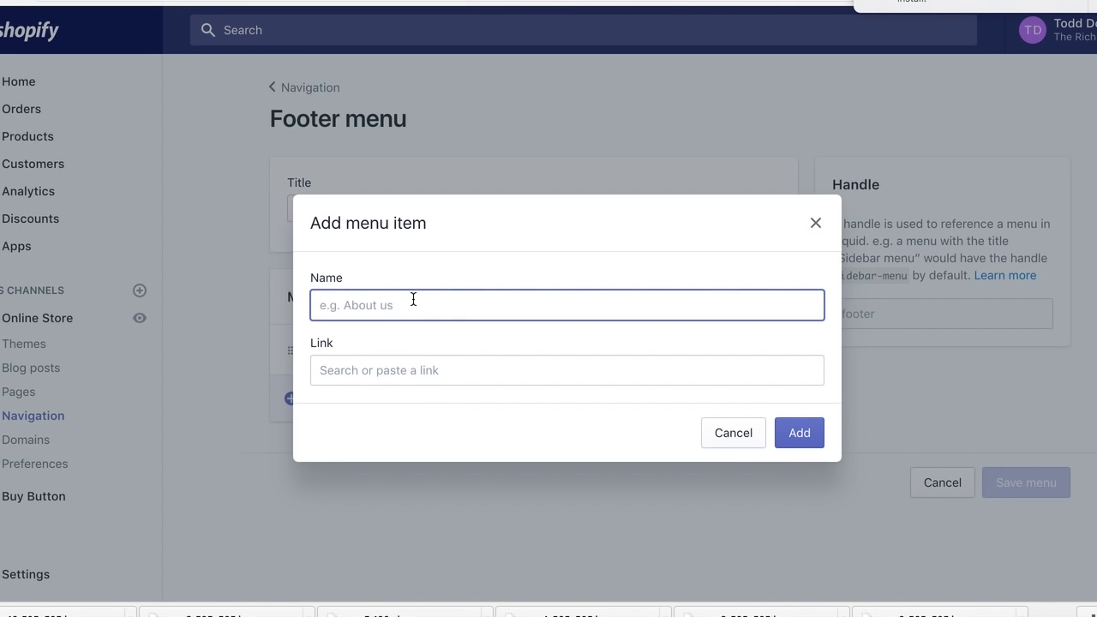
text(S)
key(BackSpace)
text(Refund Policy)
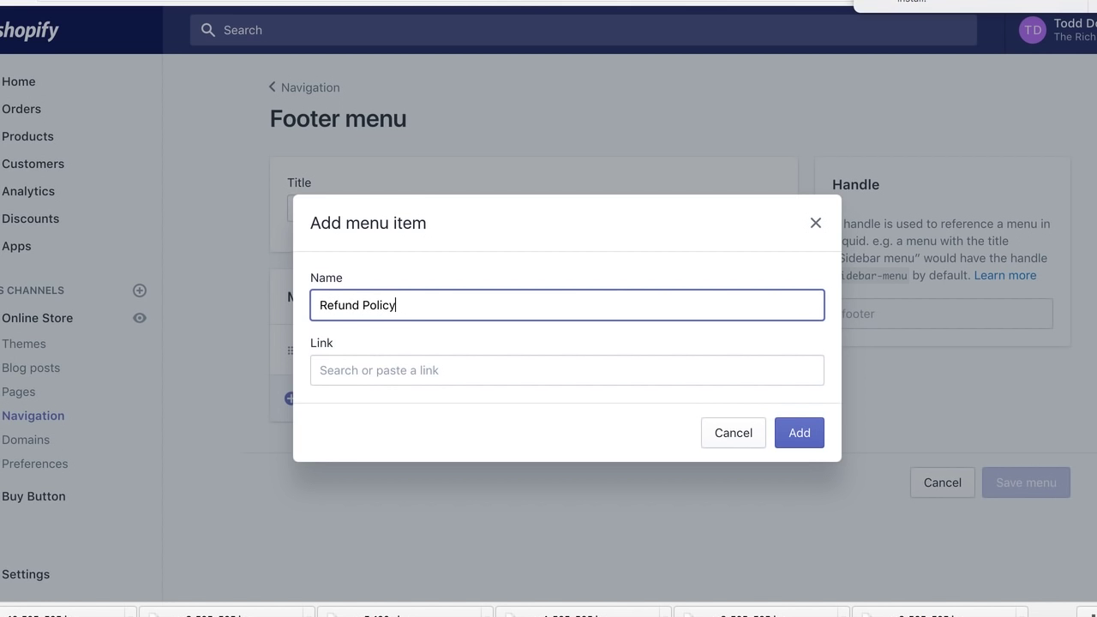
Link the new menu item to the Refund Policy page and add it to the footer menu
click(418, 380)
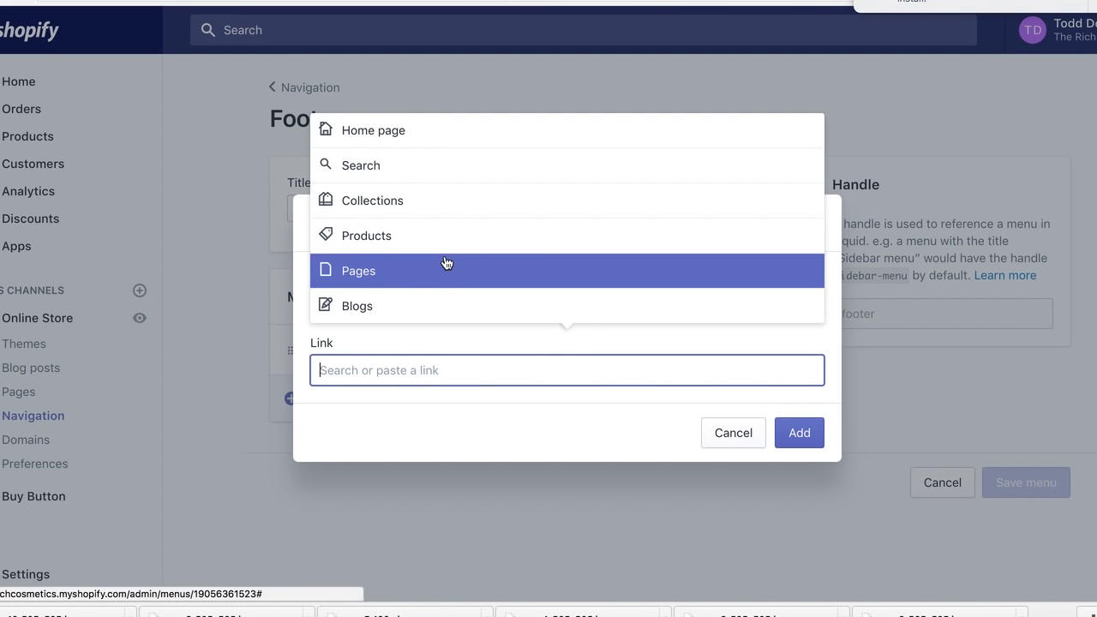
click(423, 275)
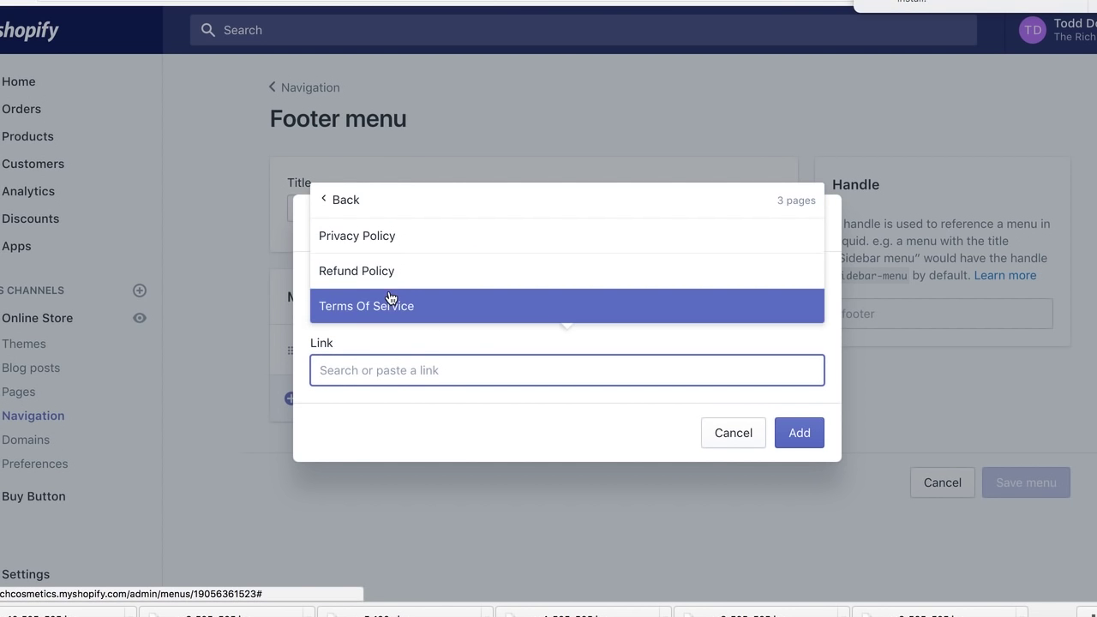
click(406, 209)
click(806, 435)
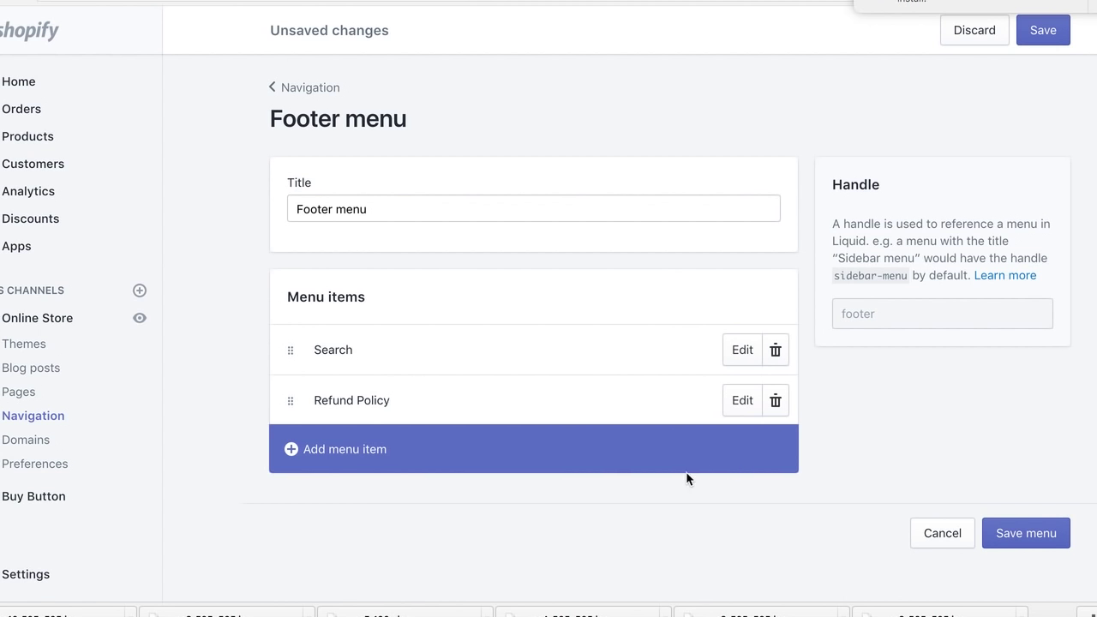
Add a footer menu item named "Terms Of Service" that links to the Terms Of Service page
click(342, 449)
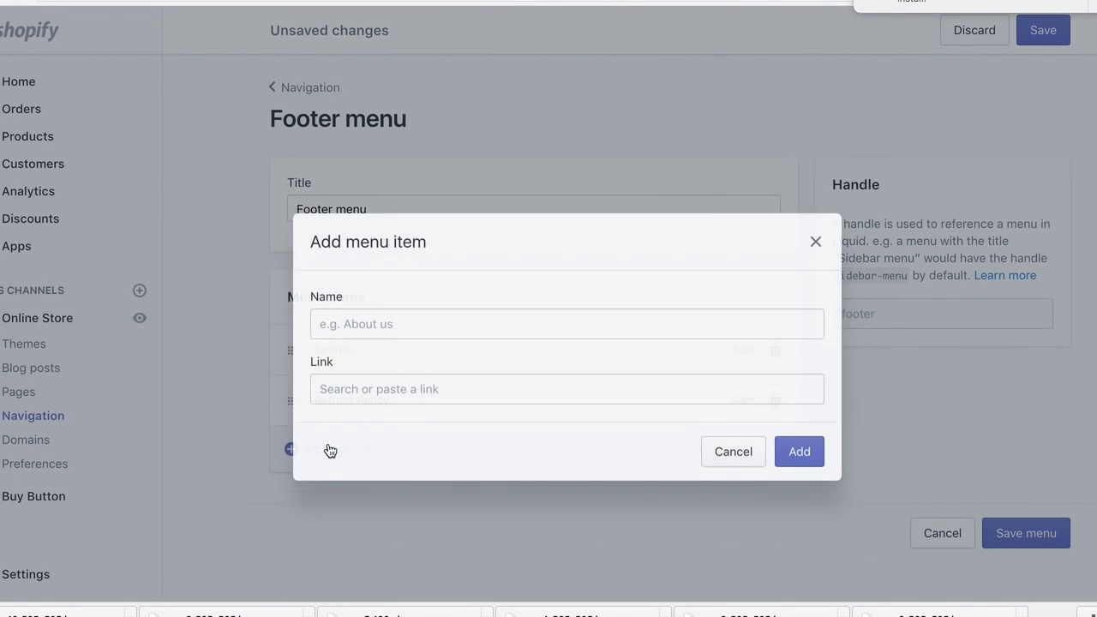
click(438, 297)
text(Te)
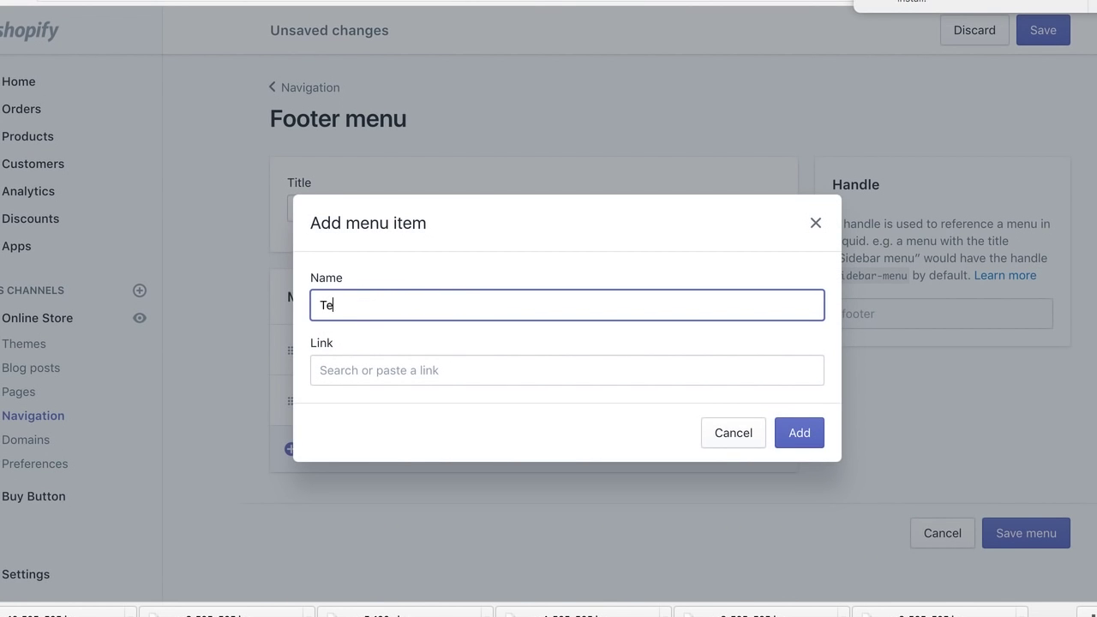
text(rms and)
click(431, 369)
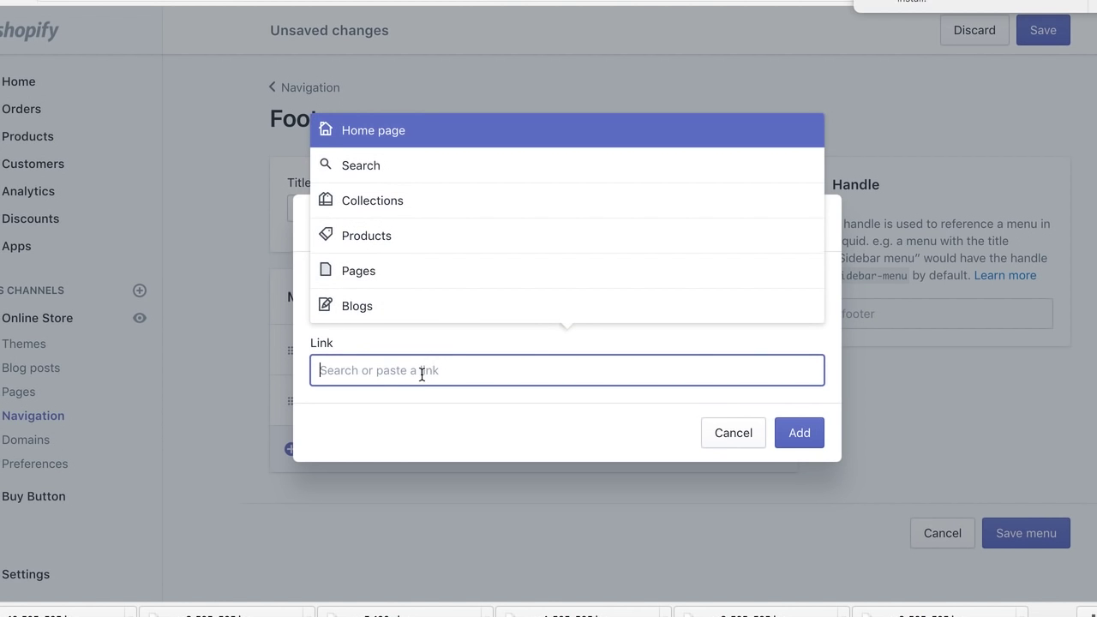
click(409, 281)
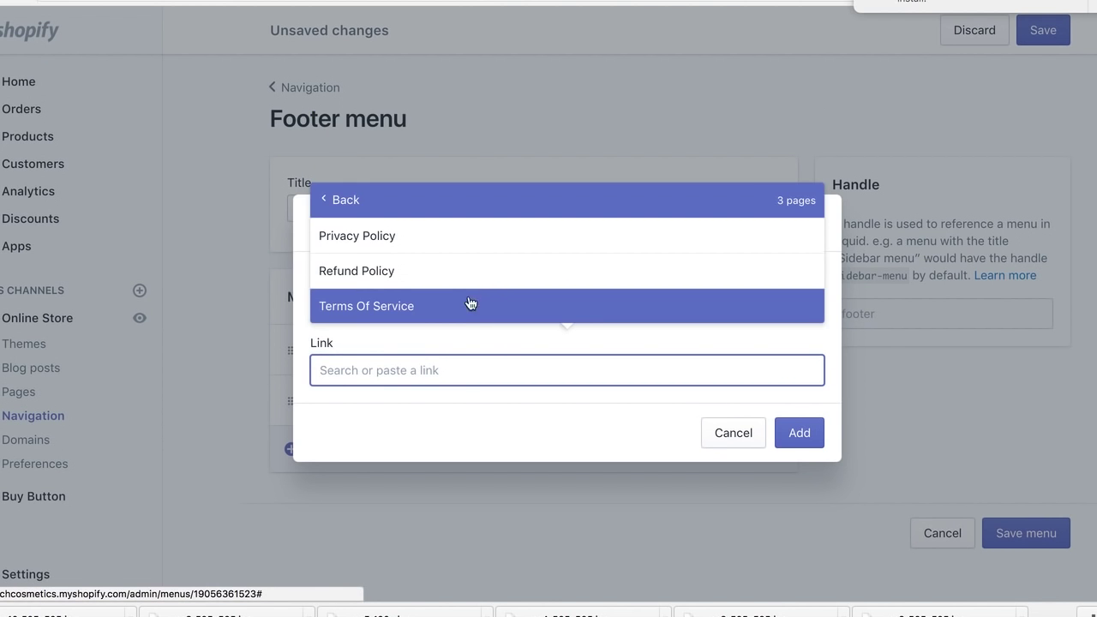
click(424, 306)
click(795, 433)
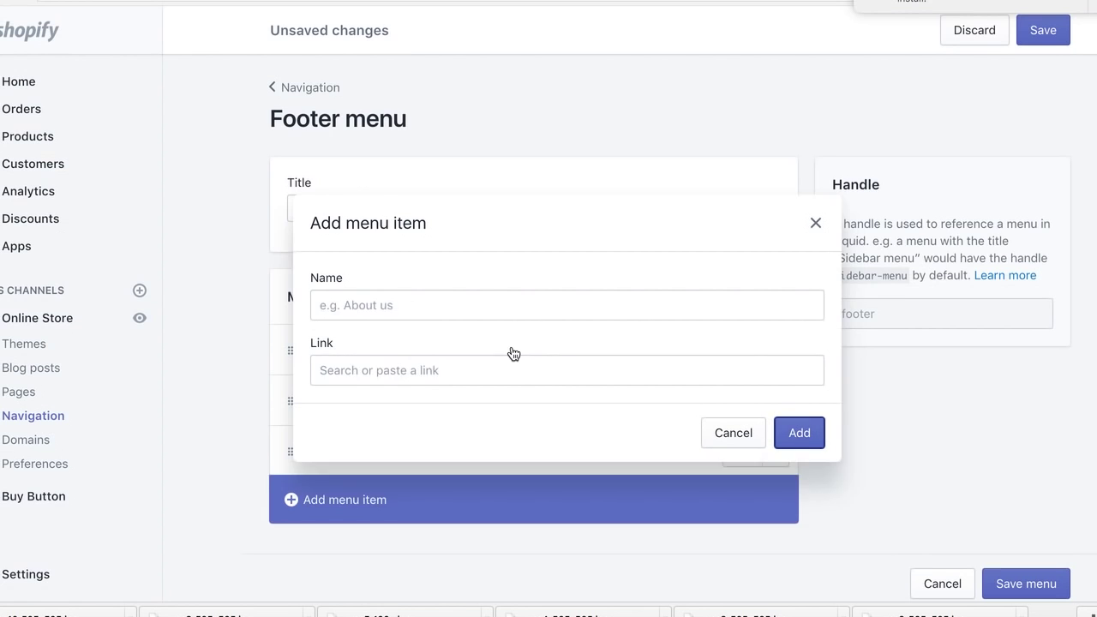
Add a footer menu item named "Privacy Policy" linked to the Privacy Policy page, and save the menu
click(293, 499)
click(477, 315)
text(Privacy Policy)
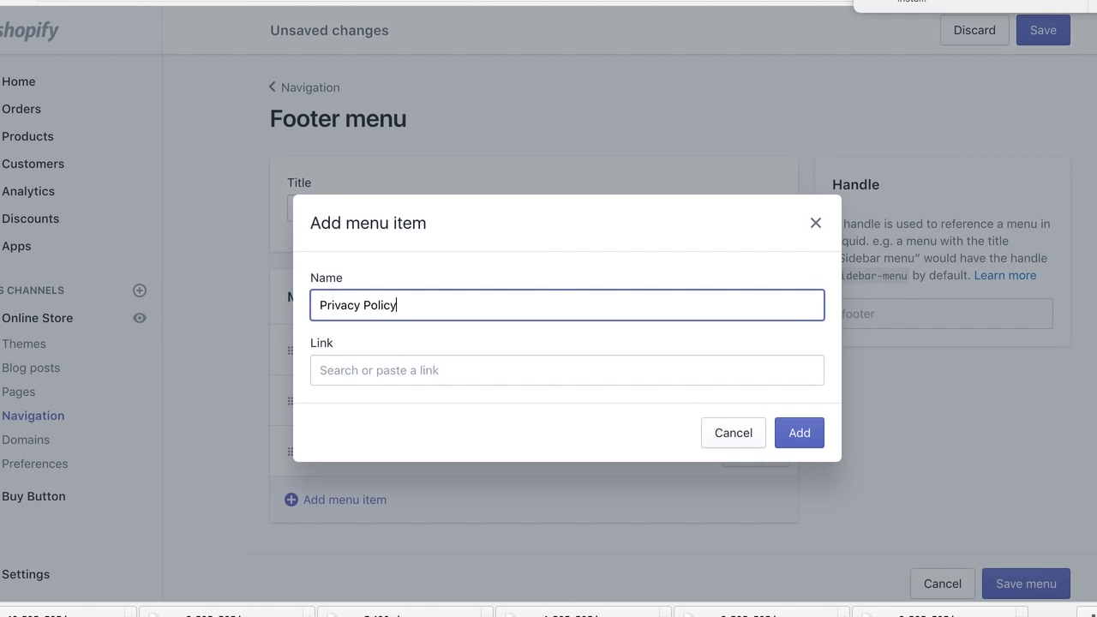
click(474, 371)
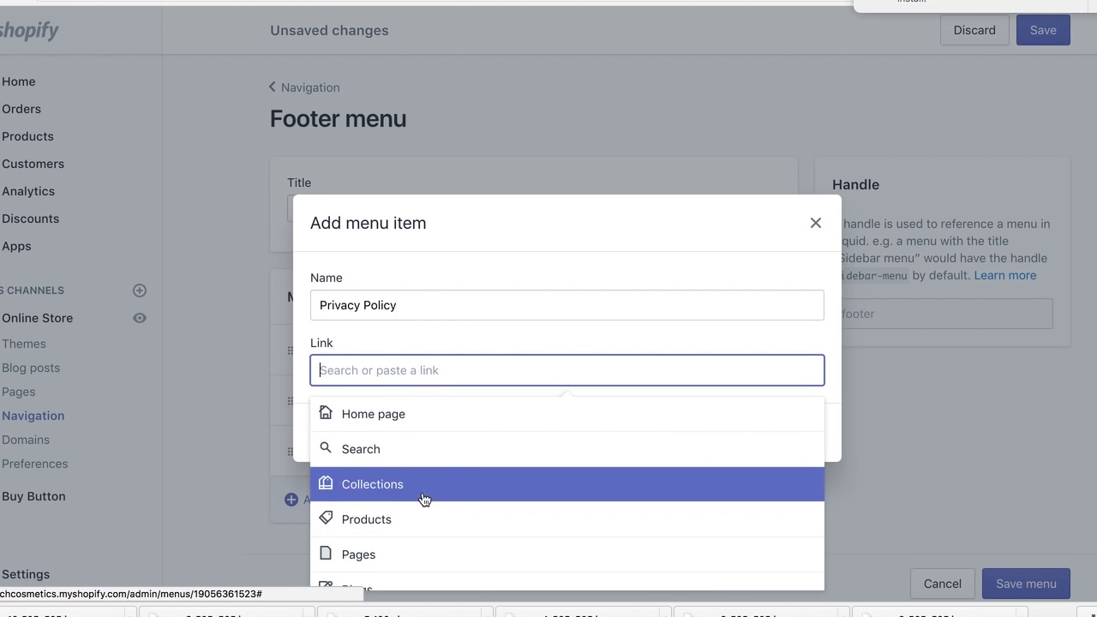
click(422, 542)
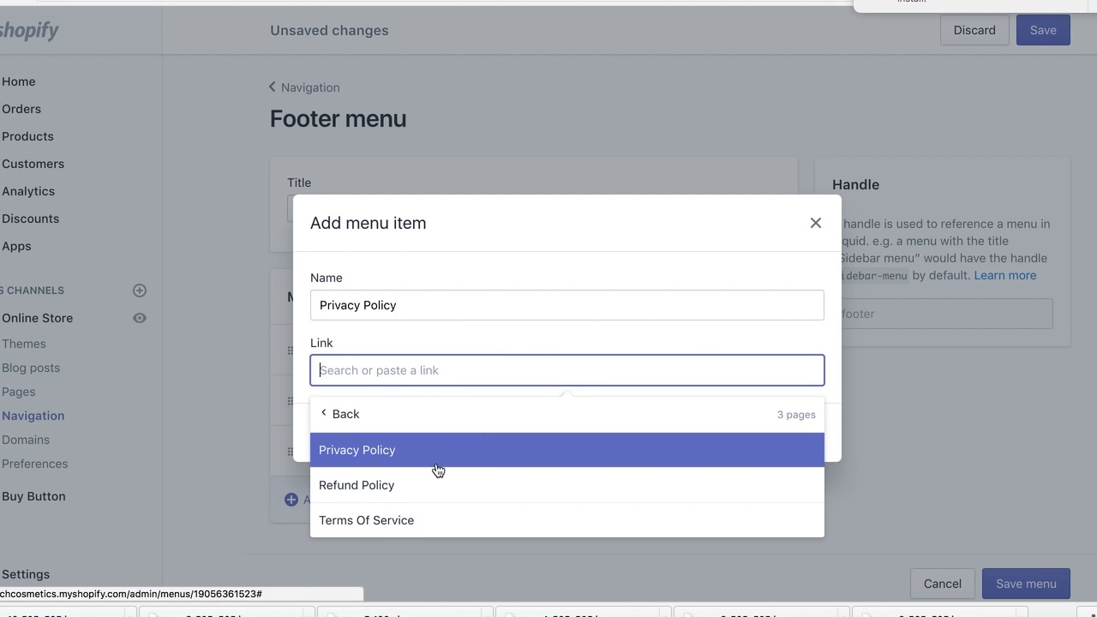
click(434, 463)
click(804, 440)
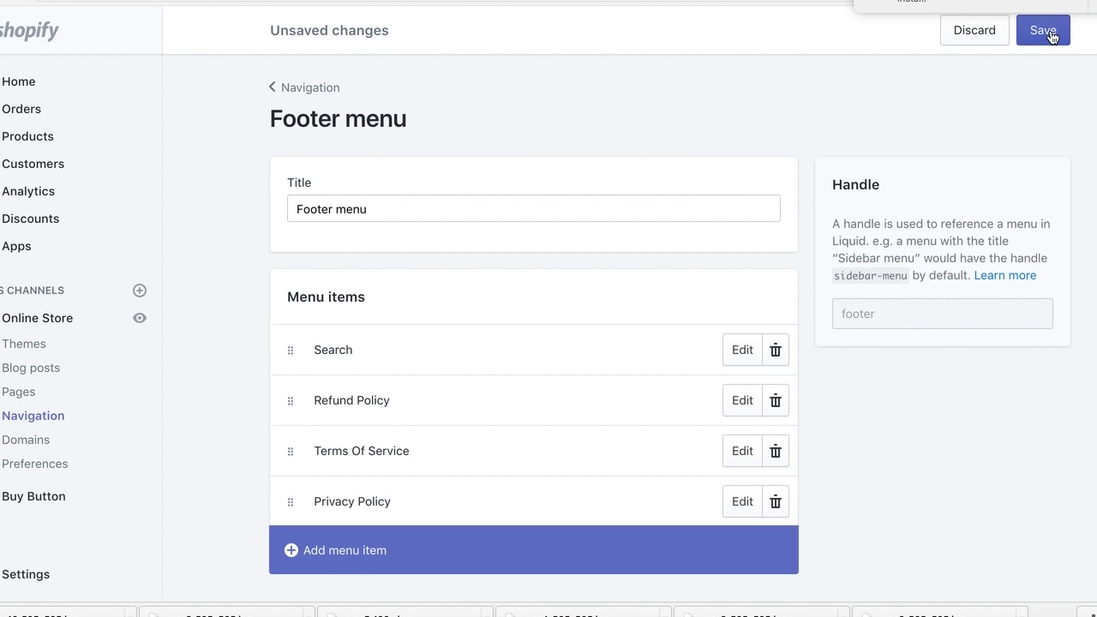
click(1048, 31)
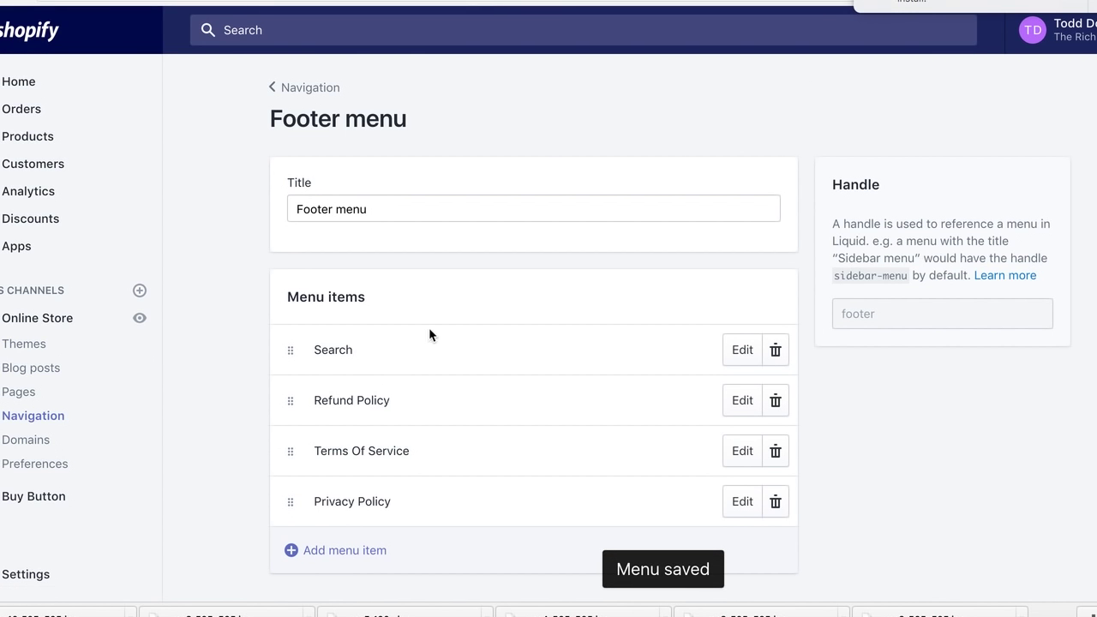
scroll(450, 314, down, 2)
scroll(450, 314, up, 2)
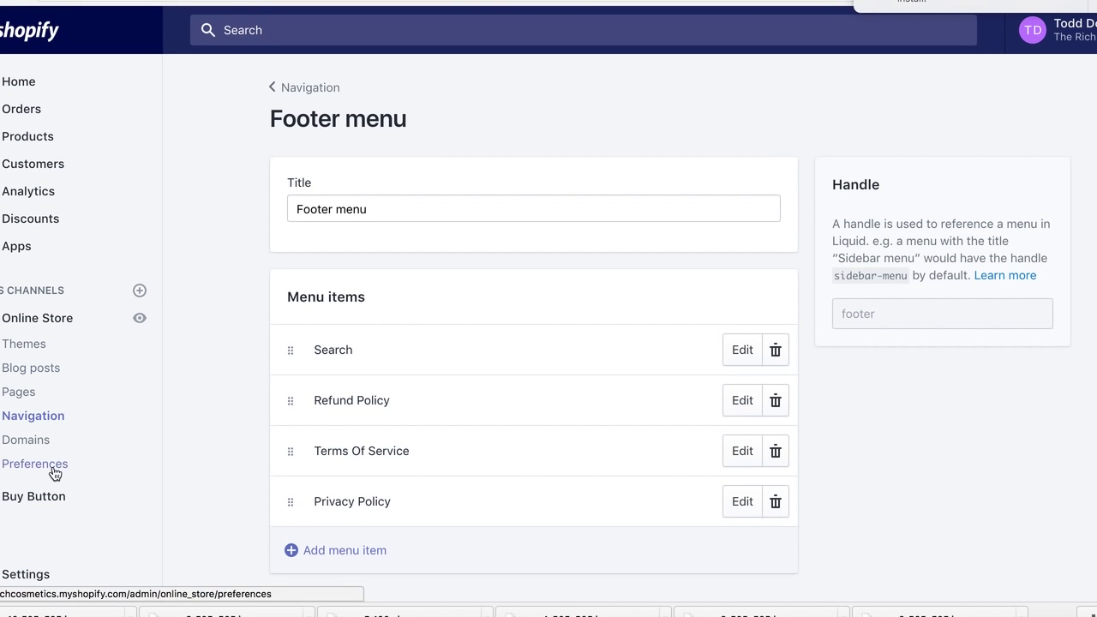
scroll(44, 504, down, 2)
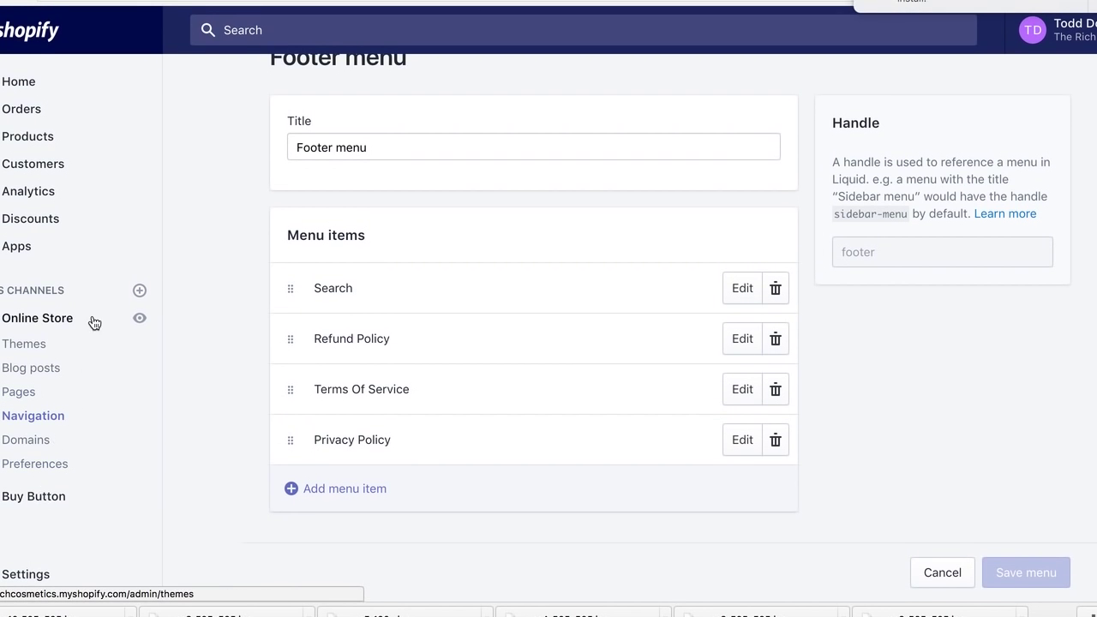
Start a new product collection and title it "Hair Accessories", correcting the misspelled word
click(23, 142)
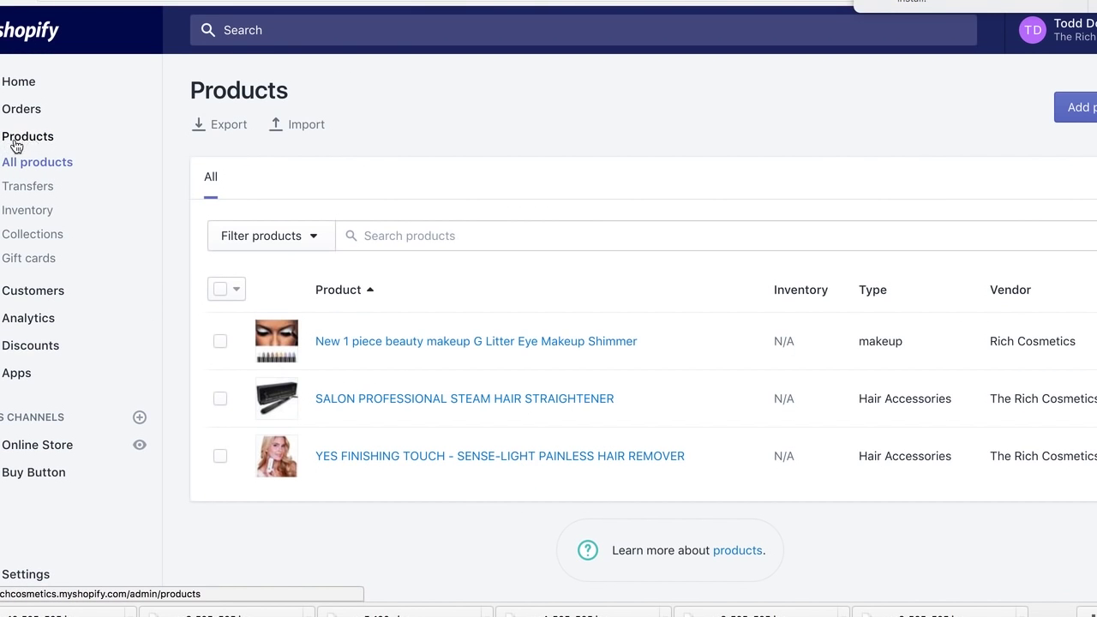
click(26, 242)
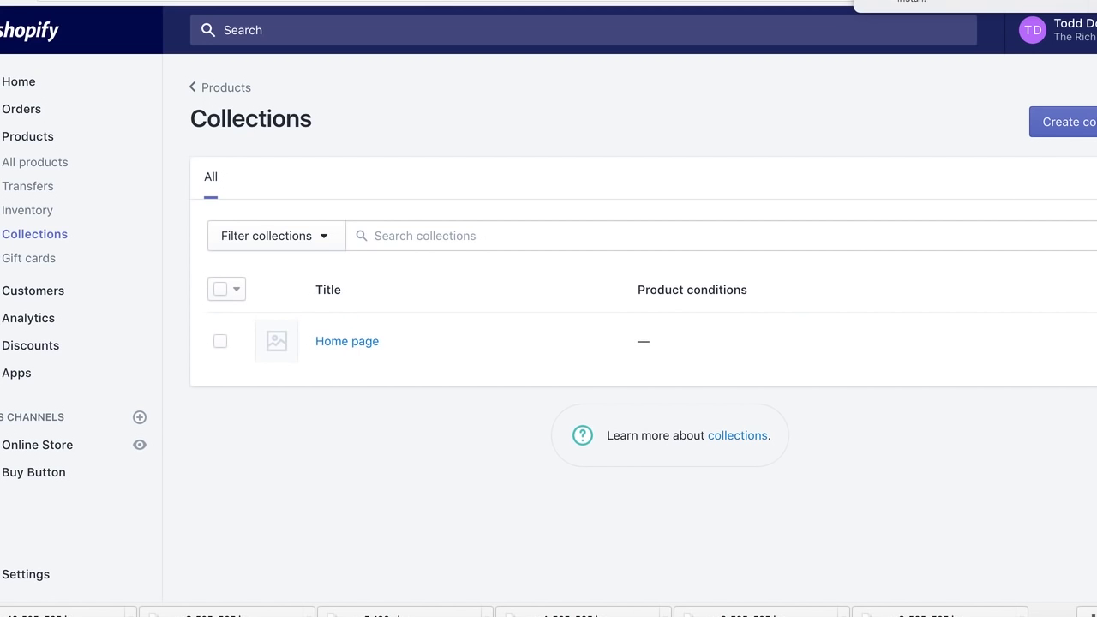
click(1063, 121)
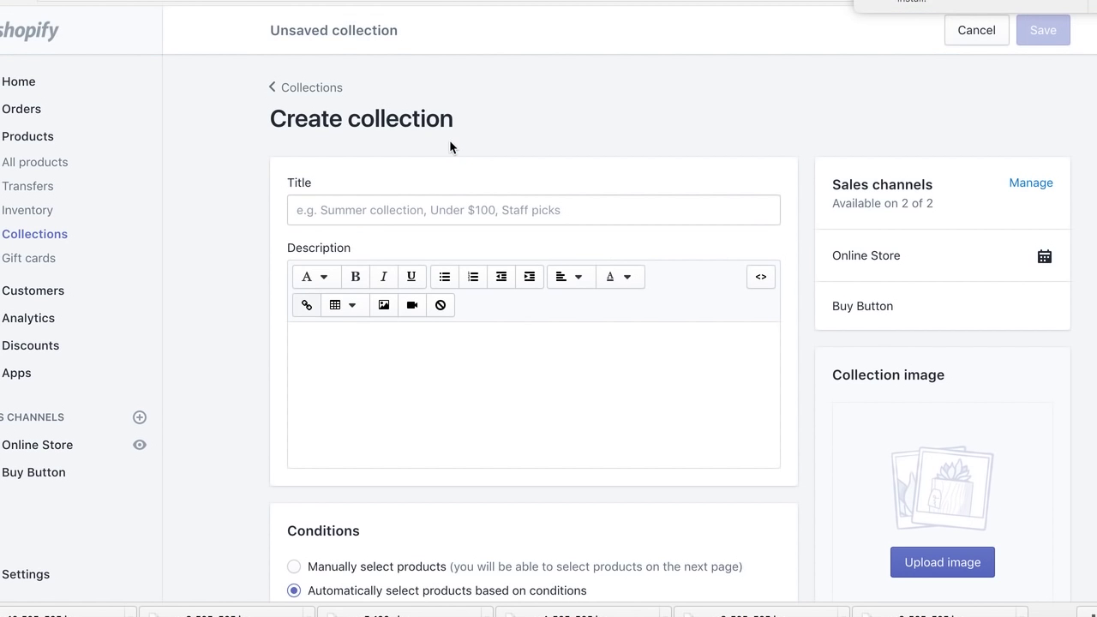
click(416, 208)
text(Hair Acessories)
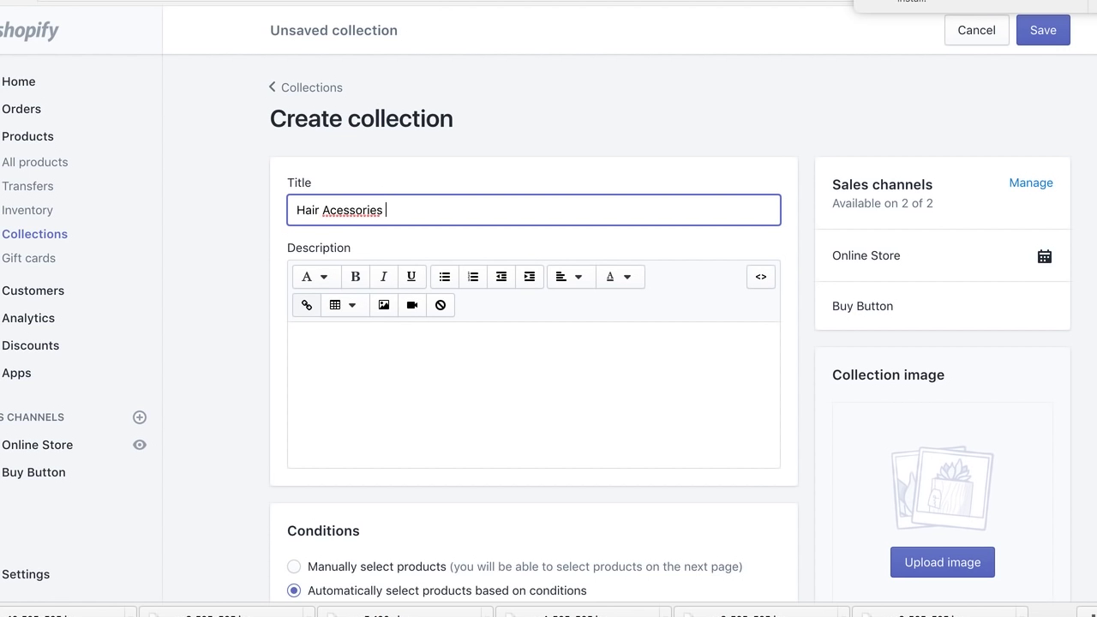
right_click(363, 207)
click(392, 215)
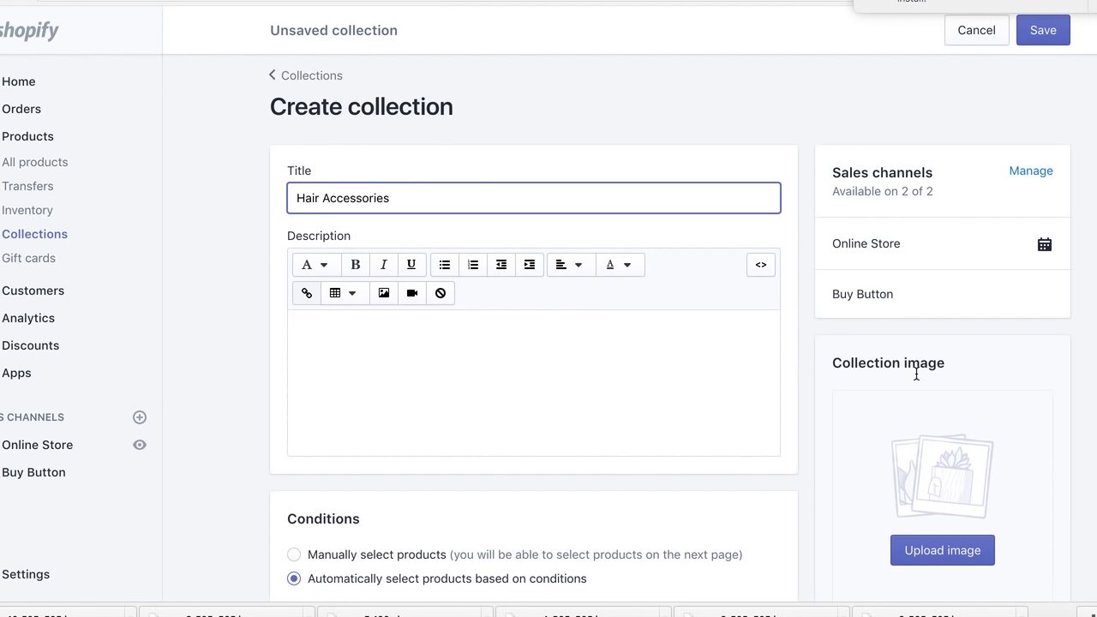
scroll(916, 370, down, 2)
click(927, 426)
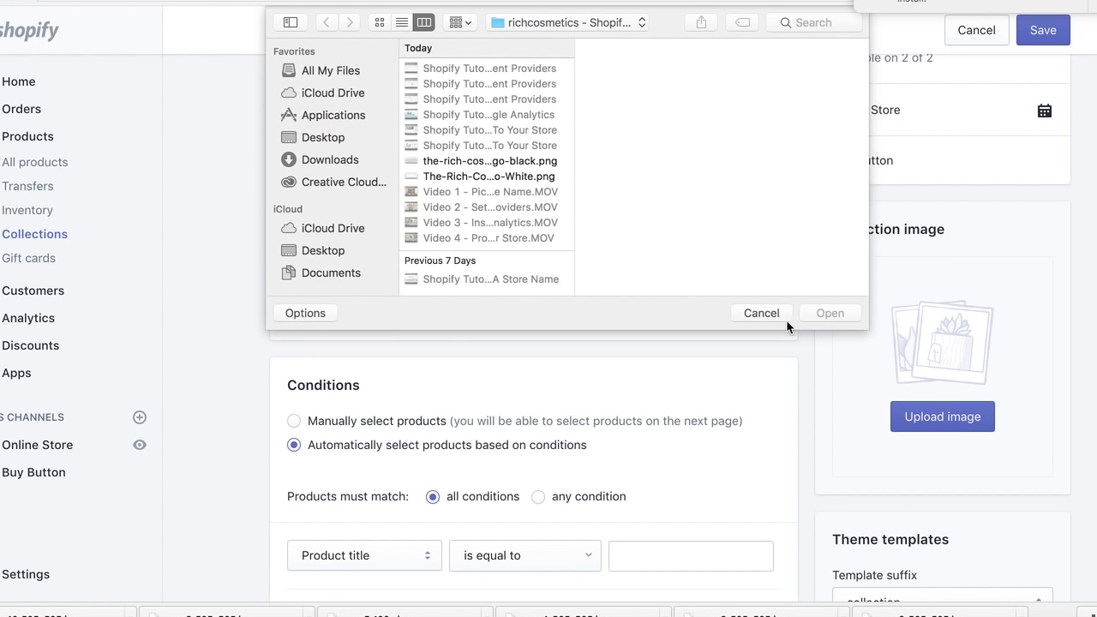
click(768, 316)
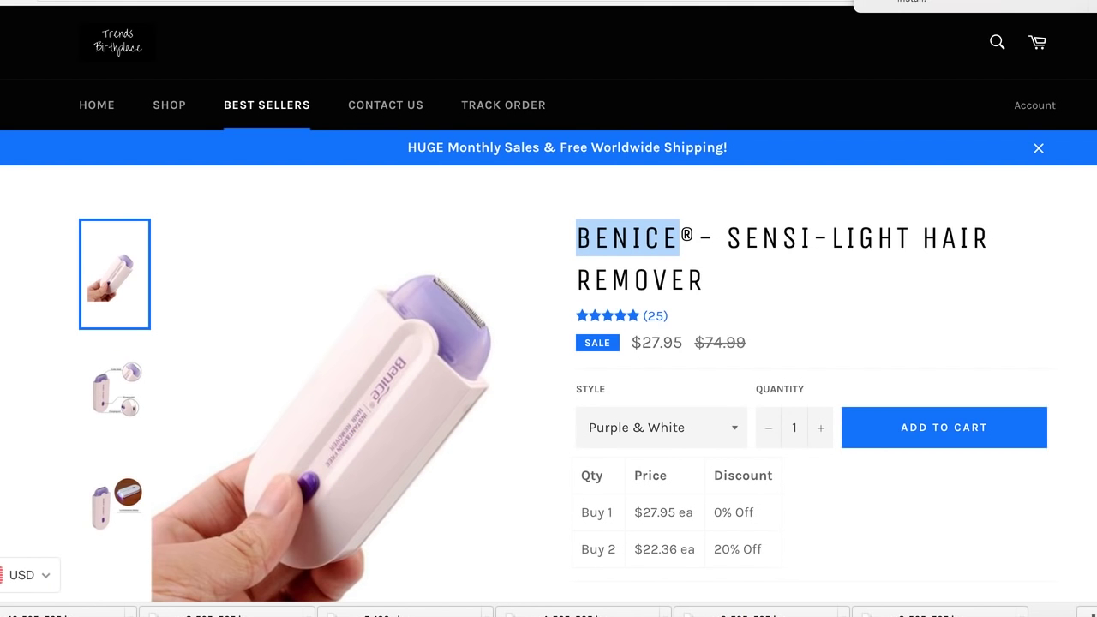
Switch to Google and search for images of "hair accessories"
text(goo)
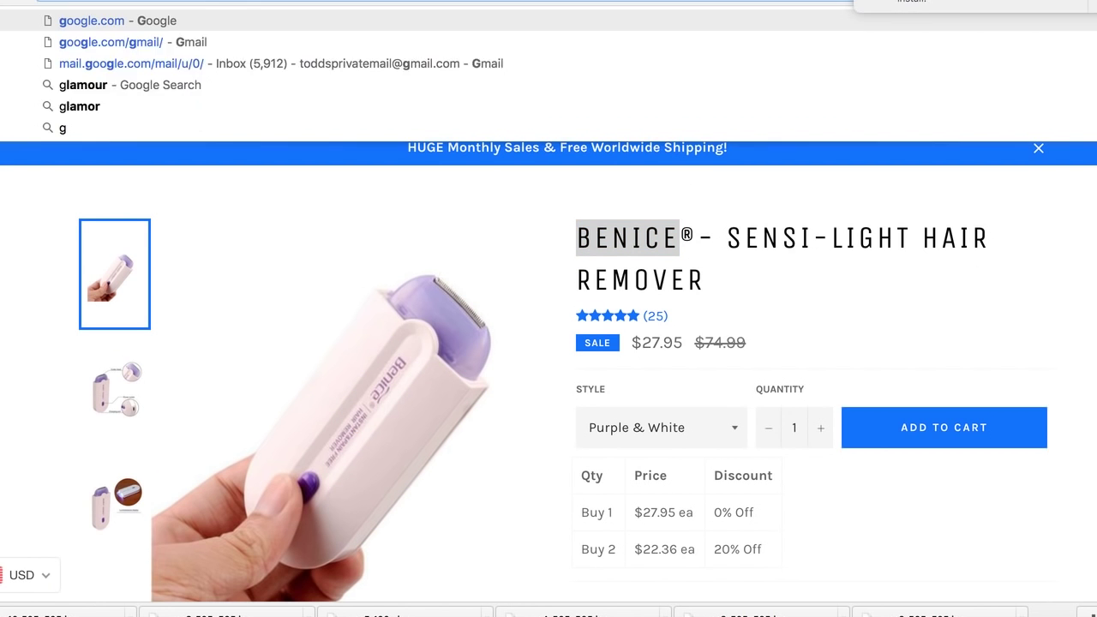
key(Return)
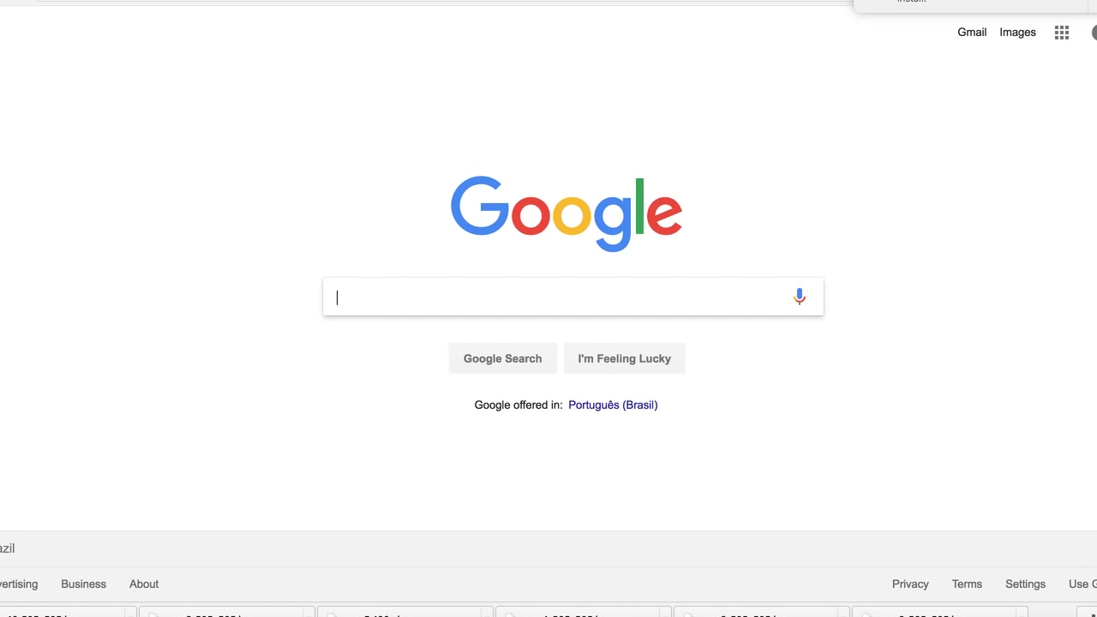
text(hair acce)
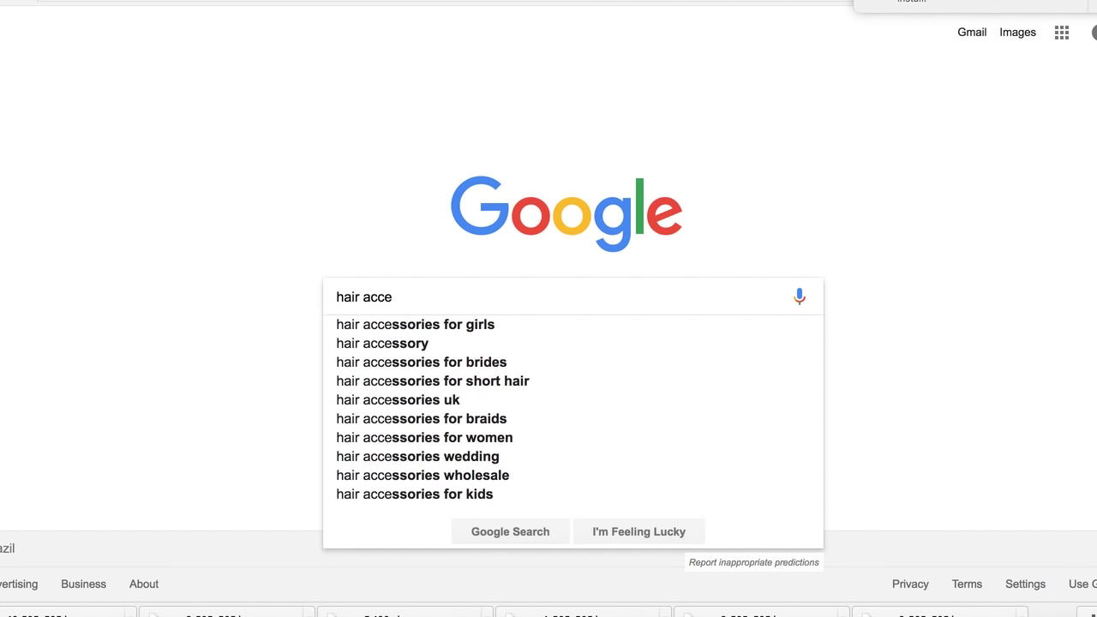
click(410, 345)
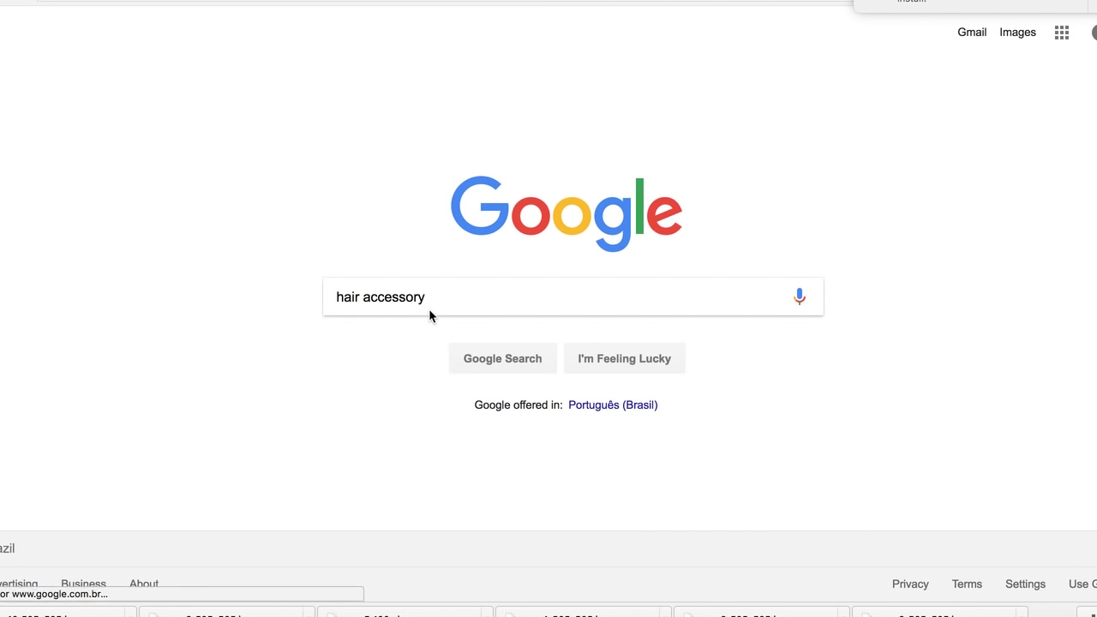
click(242, 45)
key(BackSpace)
key(Return)
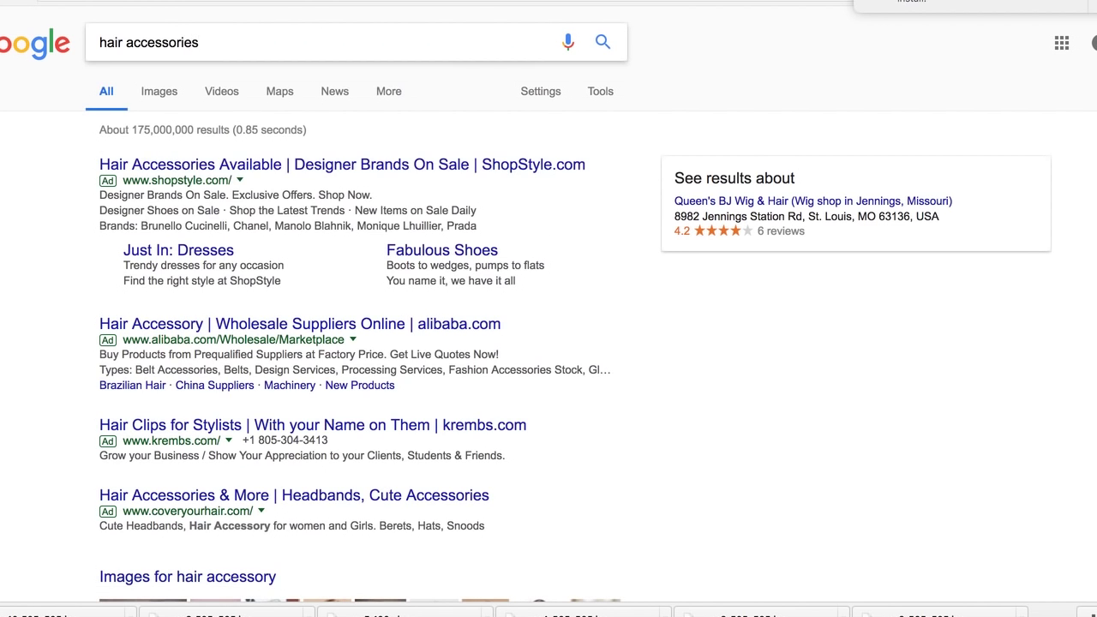
click(162, 93)
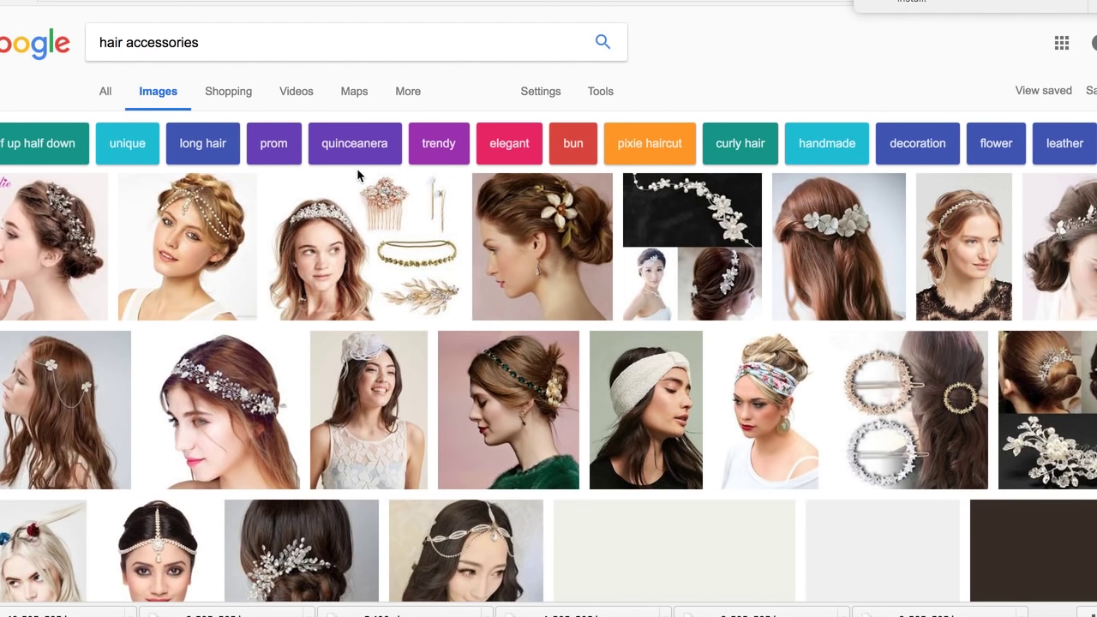
Look through the hair accessories image results for a picture that suits the collection
scroll(445, 386, down, 3)
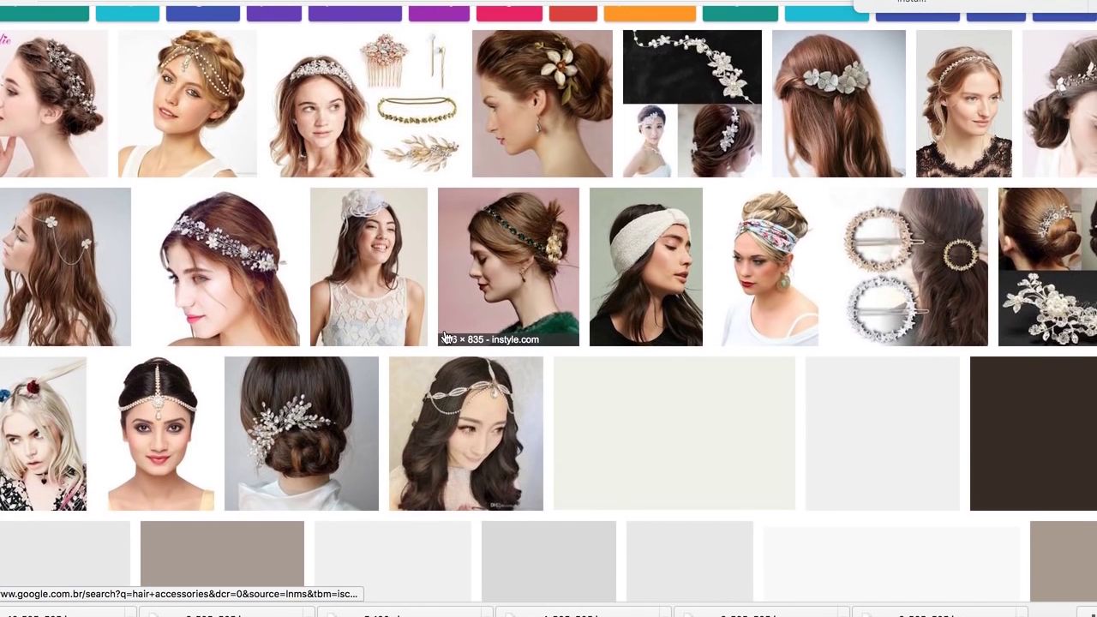
scroll(446, 337, up, 3)
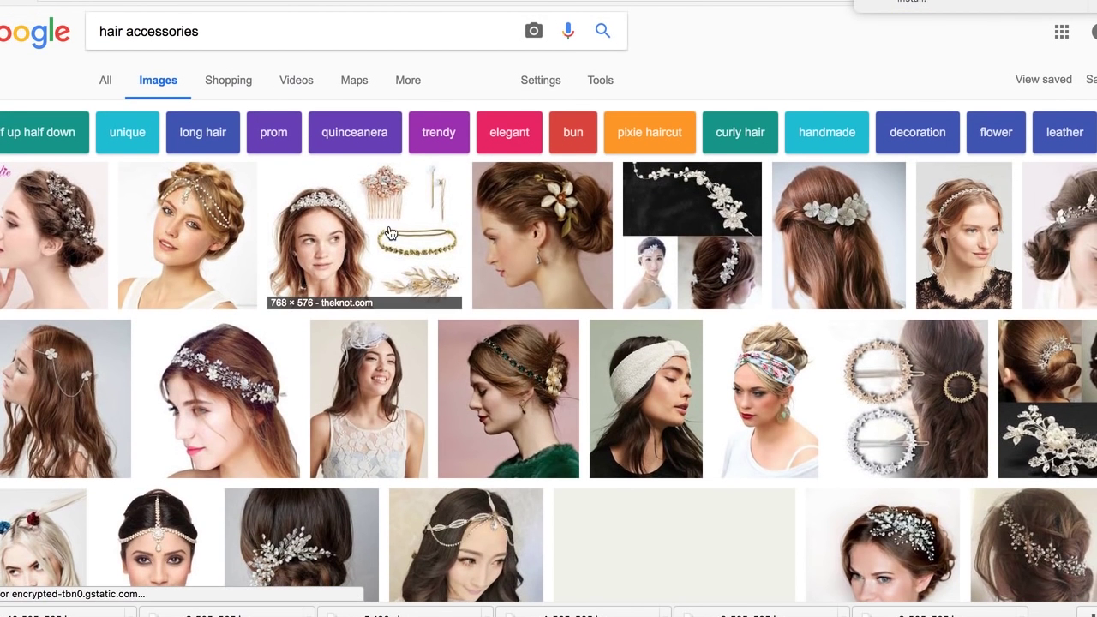
scroll(600, 300, down, 10)
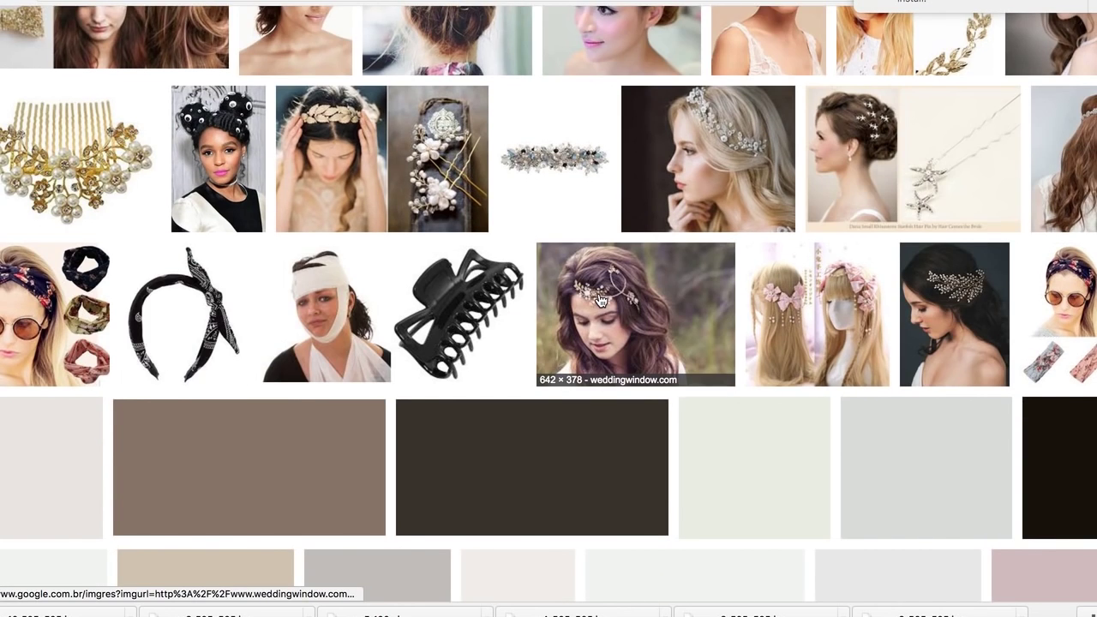
scroll(600, 300, down, 4)
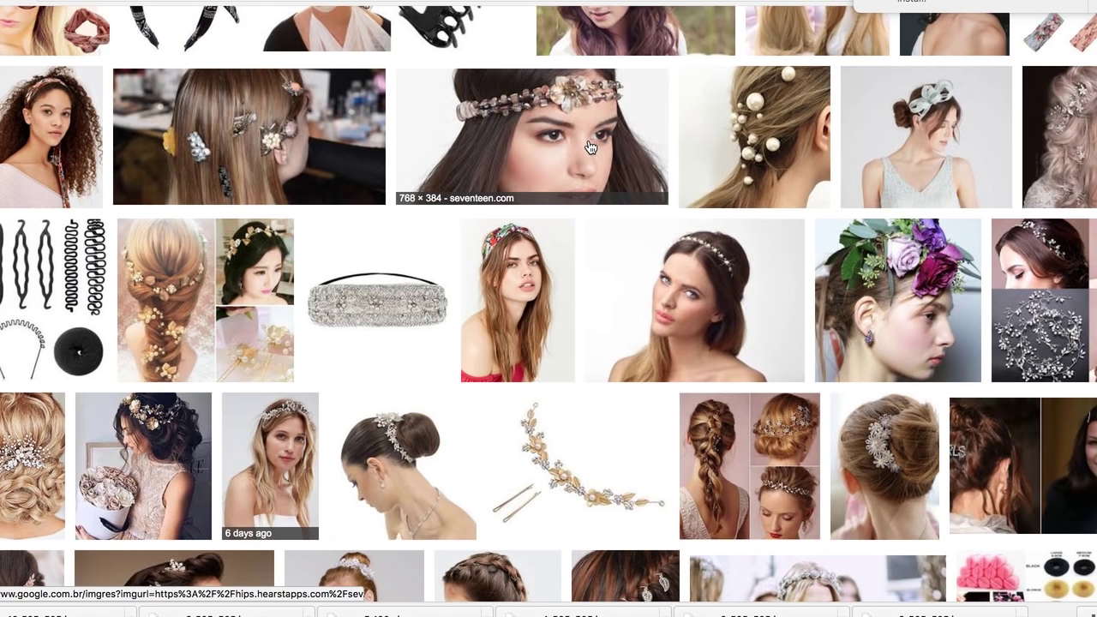
scroll(554, 261, up, 1)
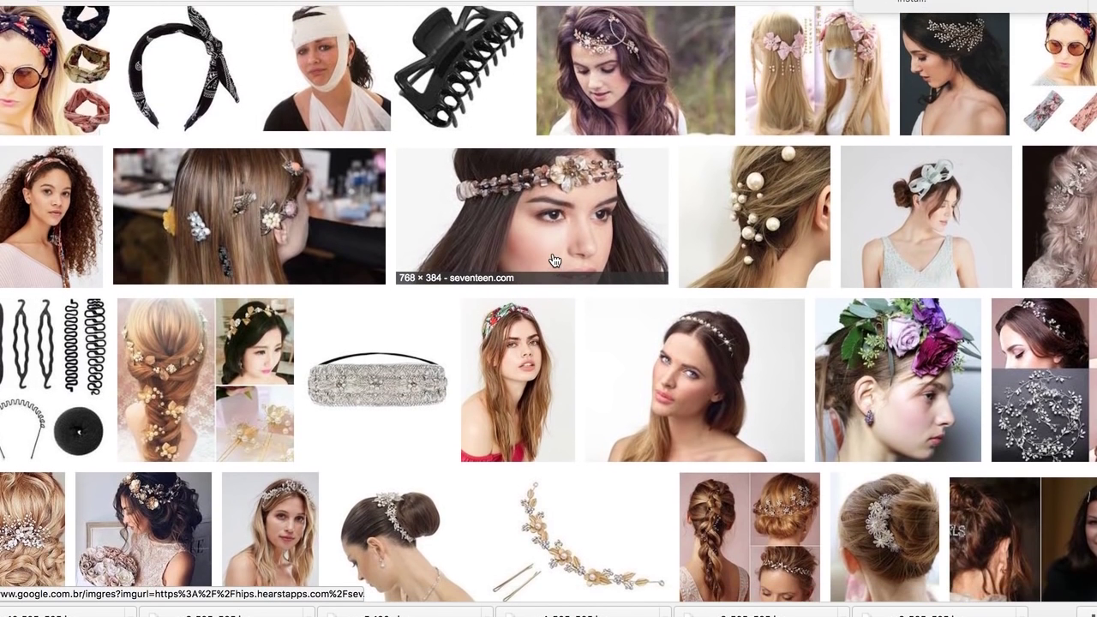
scroll(534, 226, up, 5)
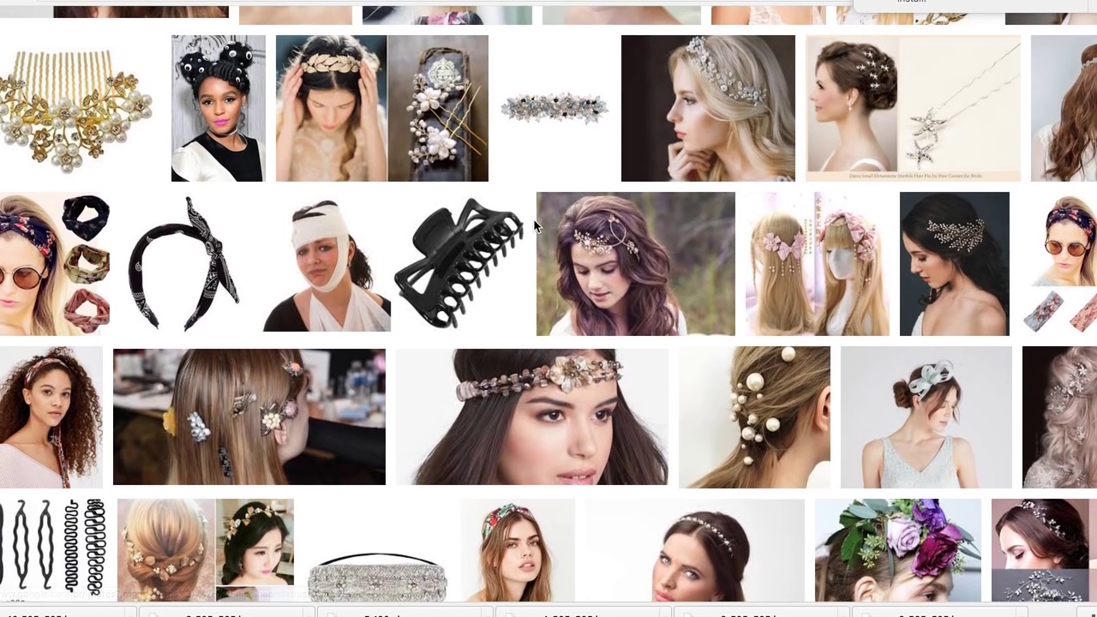
scroll(532, 221, up, 3)
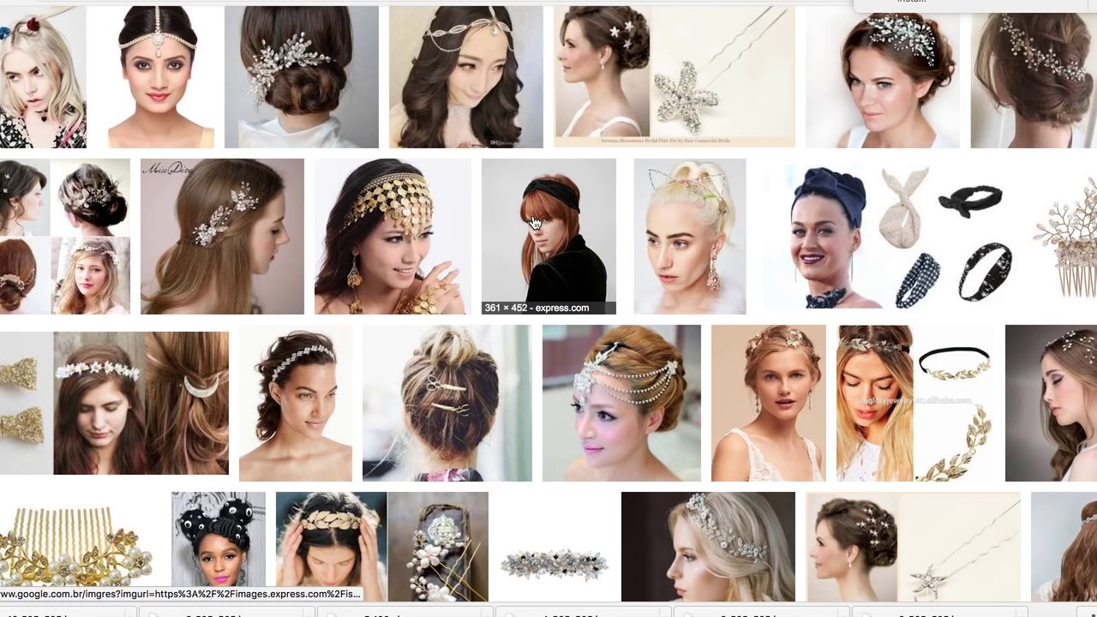
scroll(533, 222, up, 2)
scroll(532, 221, up, 4)
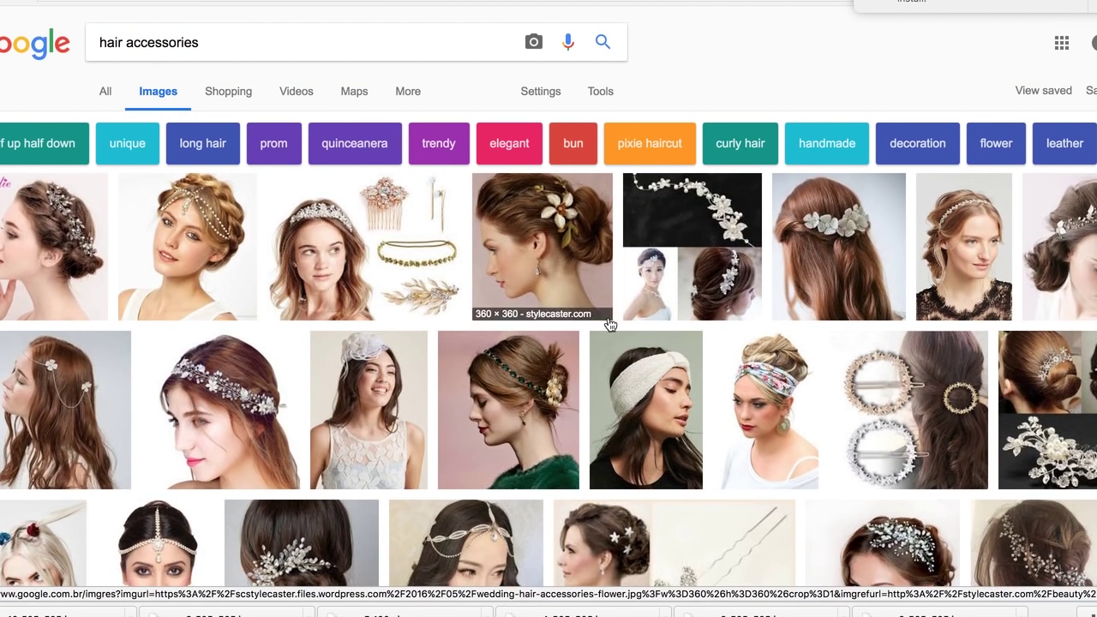
Save the picture of the blonde woman wearing a beaded head chain as a JPEG and upload it in Shopify as the collection image
click(196, 246)
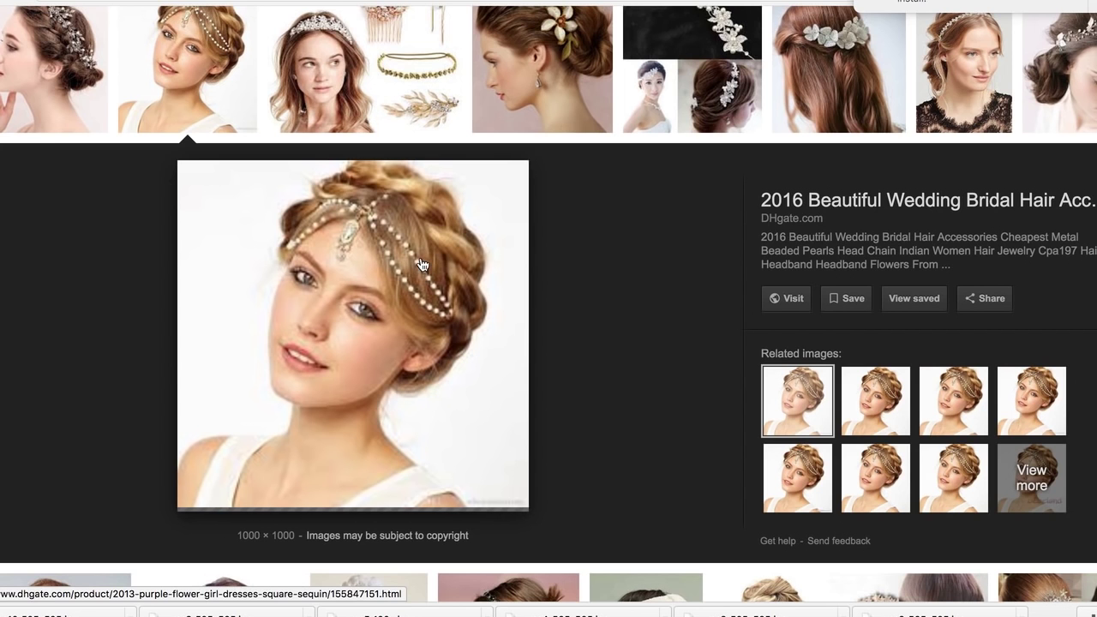
right_click(381, 286)
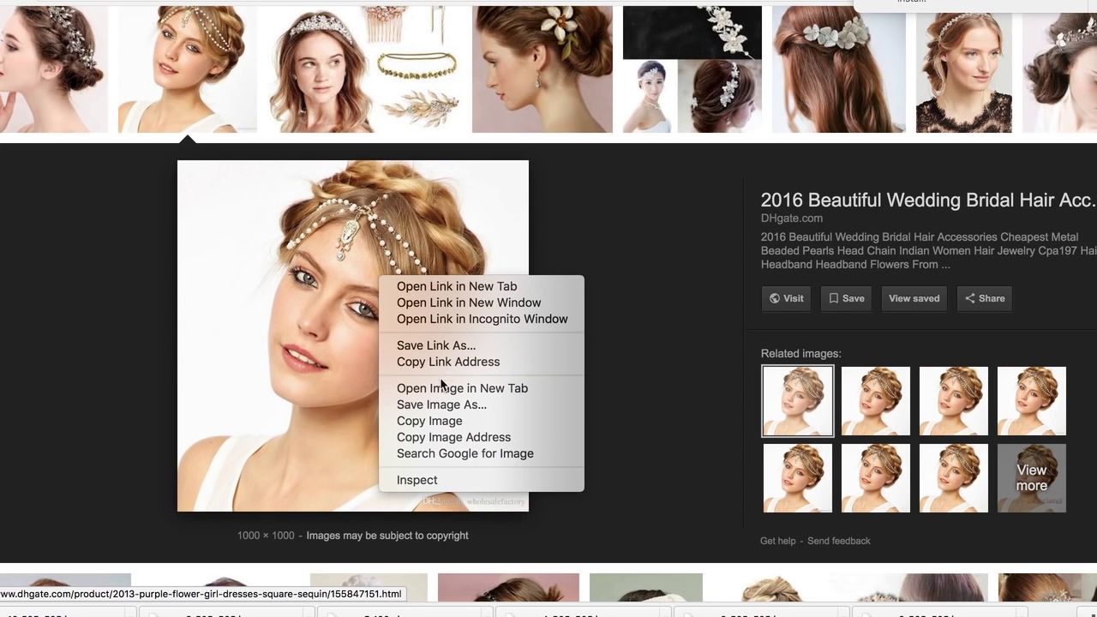
click(440, 404)
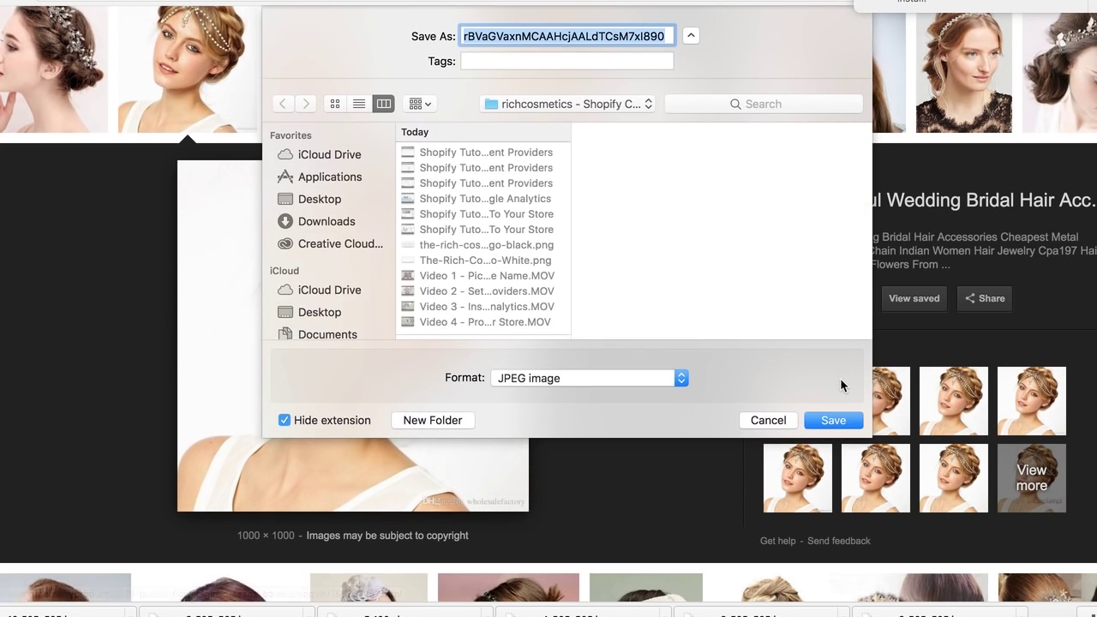
click(830, 420)
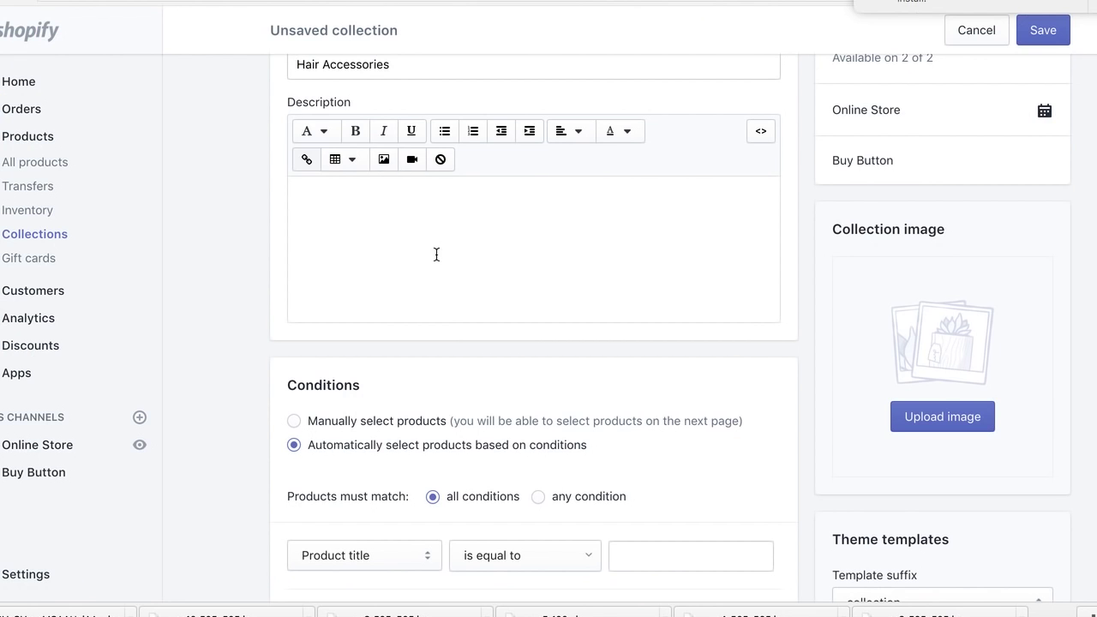
click(938, 417)
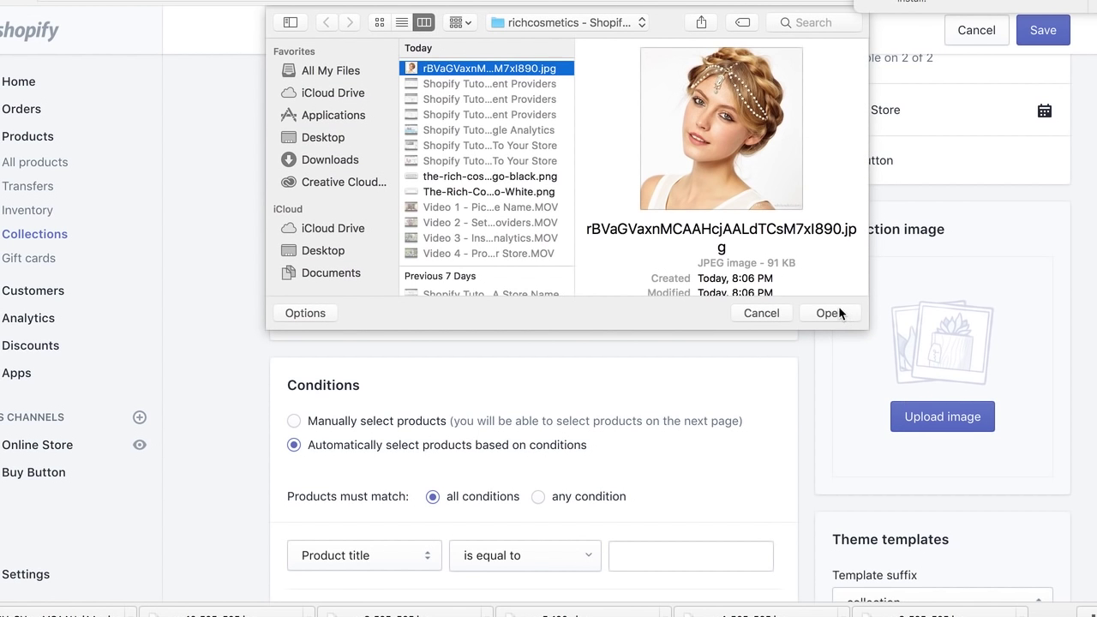
click(830, 313)
Set the collection's automatic condition to product type is equal to Hair Accessories
scroll(531, 360, down, 3)
scroll(522, 367, down, 2)
click(347, 321)
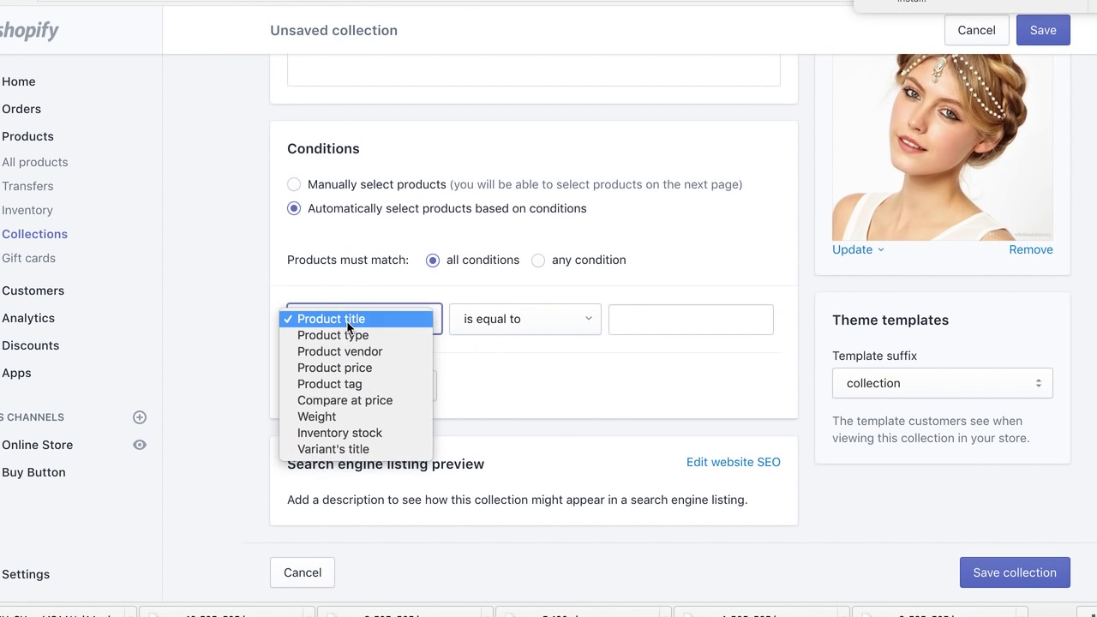
key(Escape)
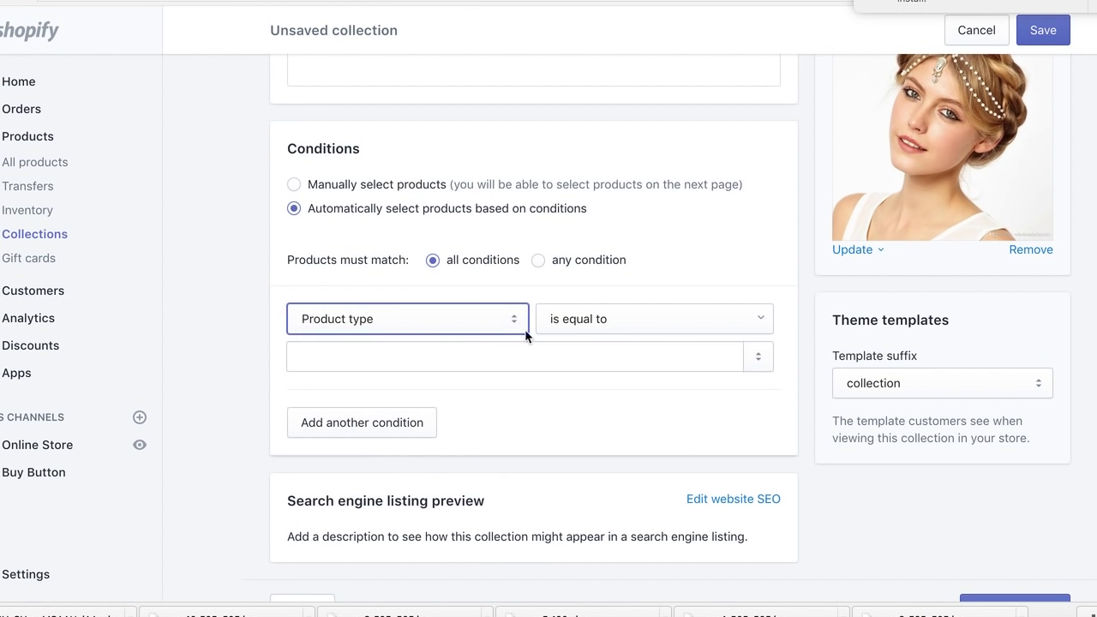
click(678, 359)
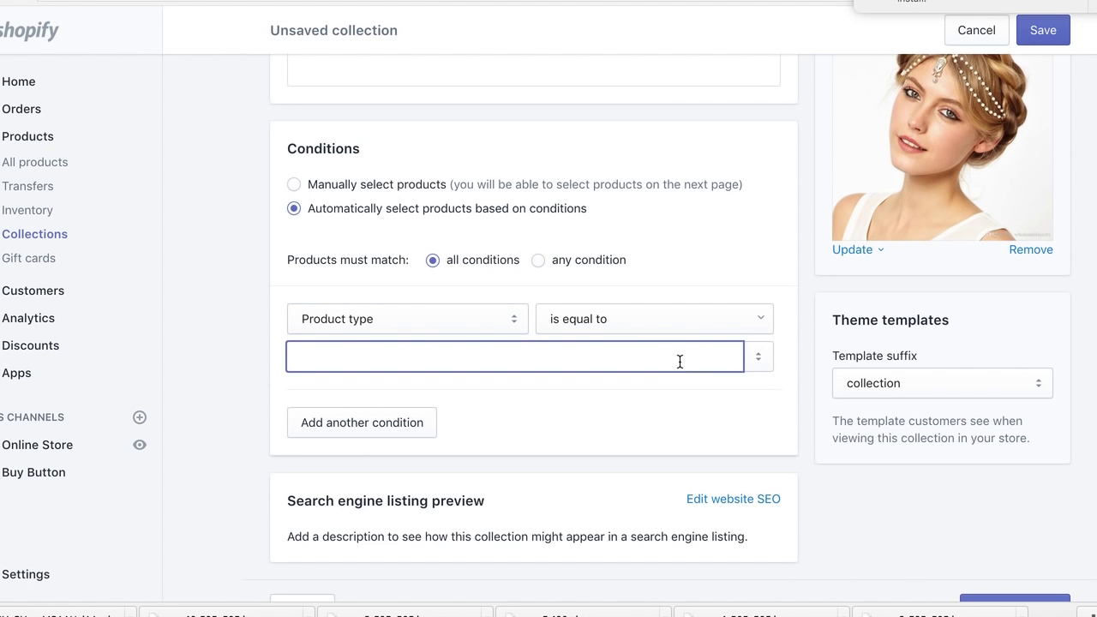
click(761, 360)
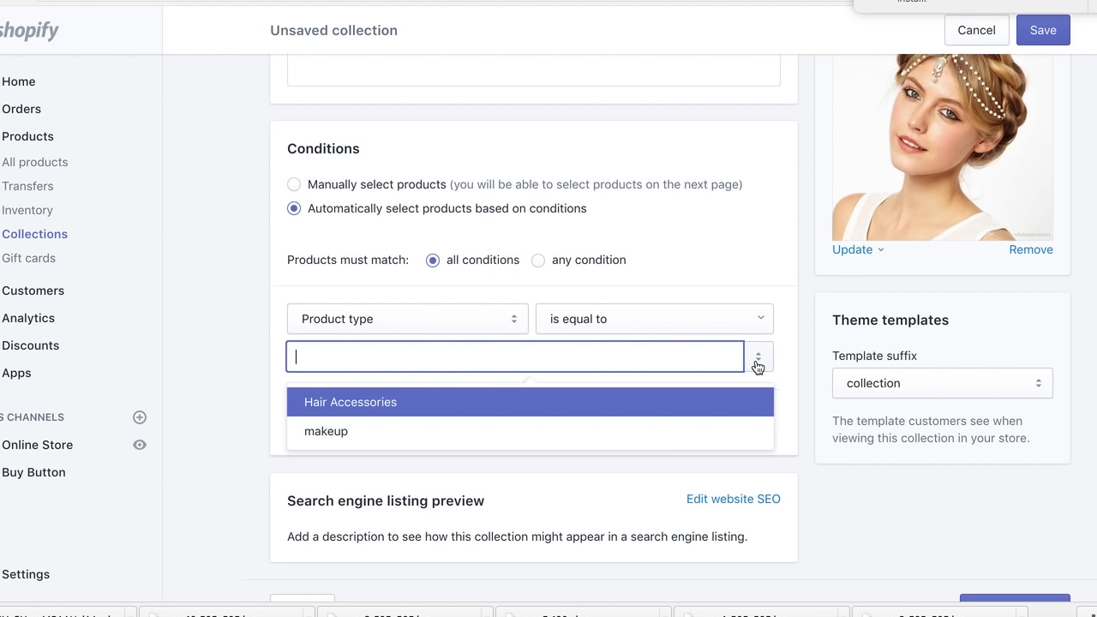
click(340, 403)
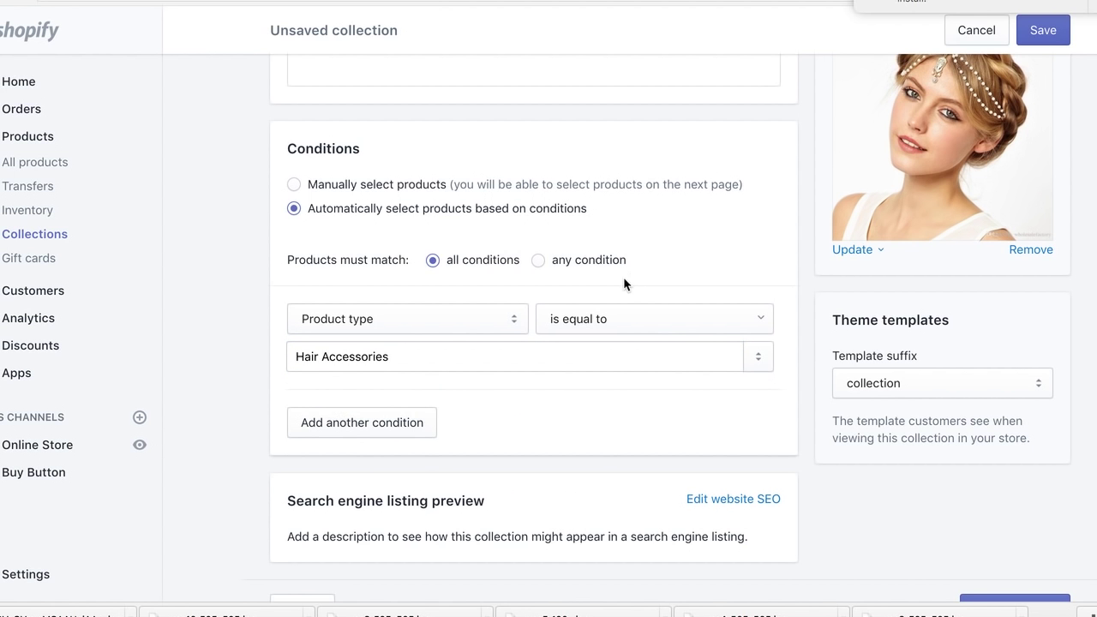
Review the condition settings and save the Hair Accessories collection
scroll(515, 417, down, 1)
scroll(515, 417, up, 3)
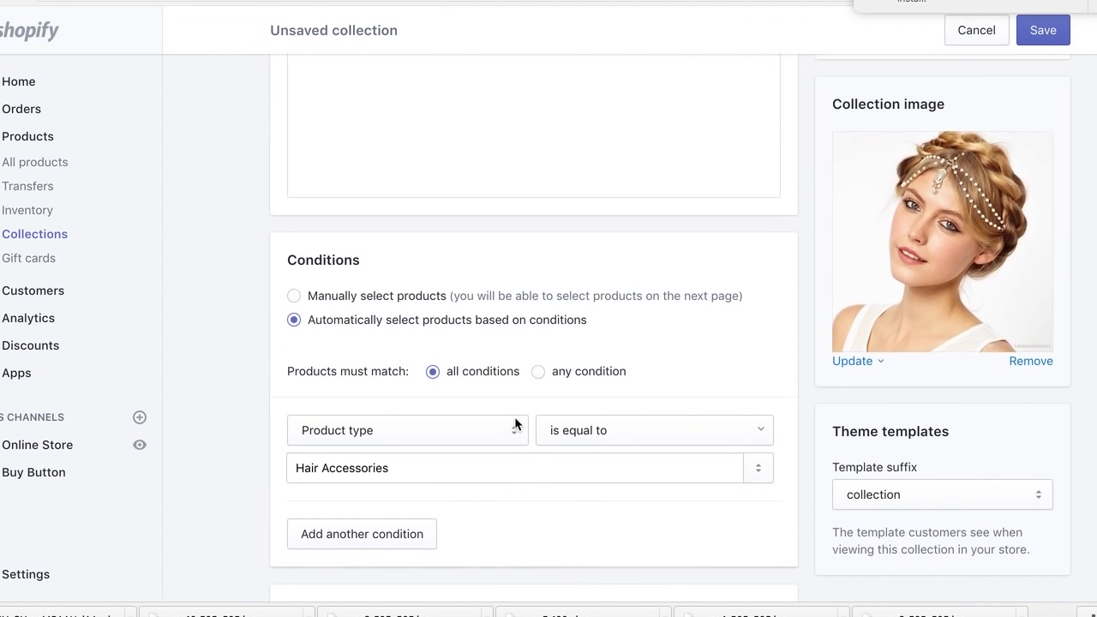
scroll(515, 420, down, 3)
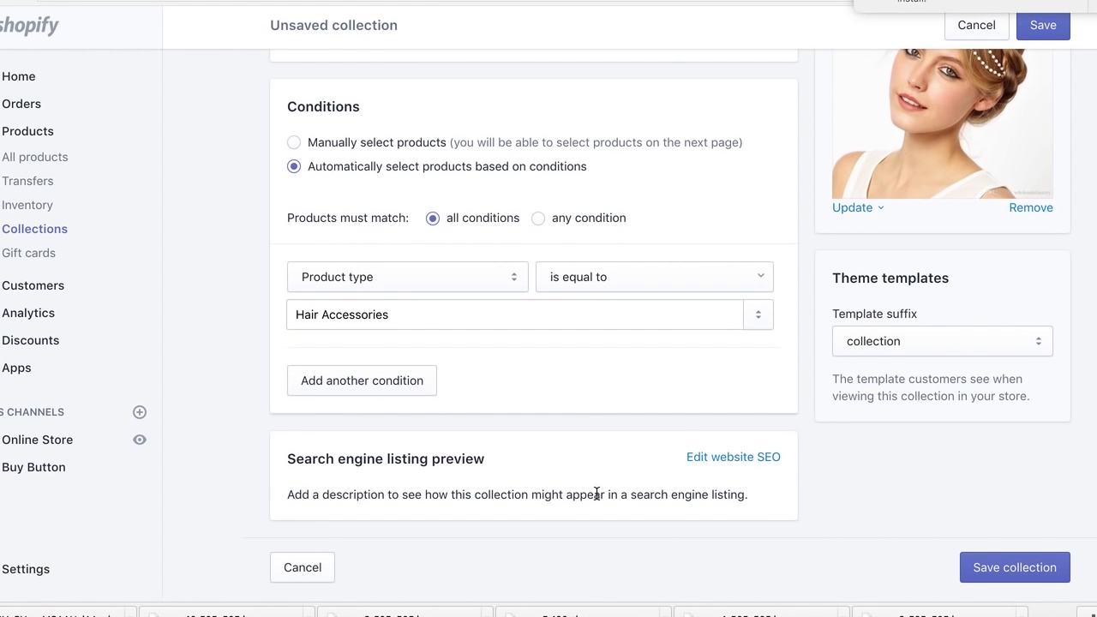
click(1026, 580)
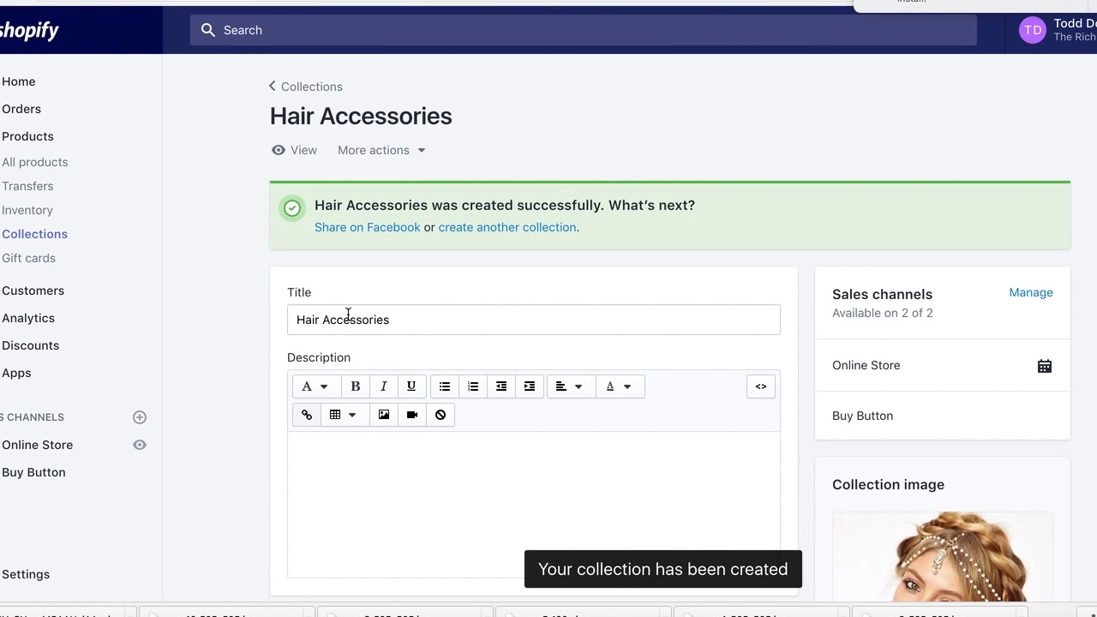
scroll(248, 392, down, 1)
scroll(257, 360, up, 1)
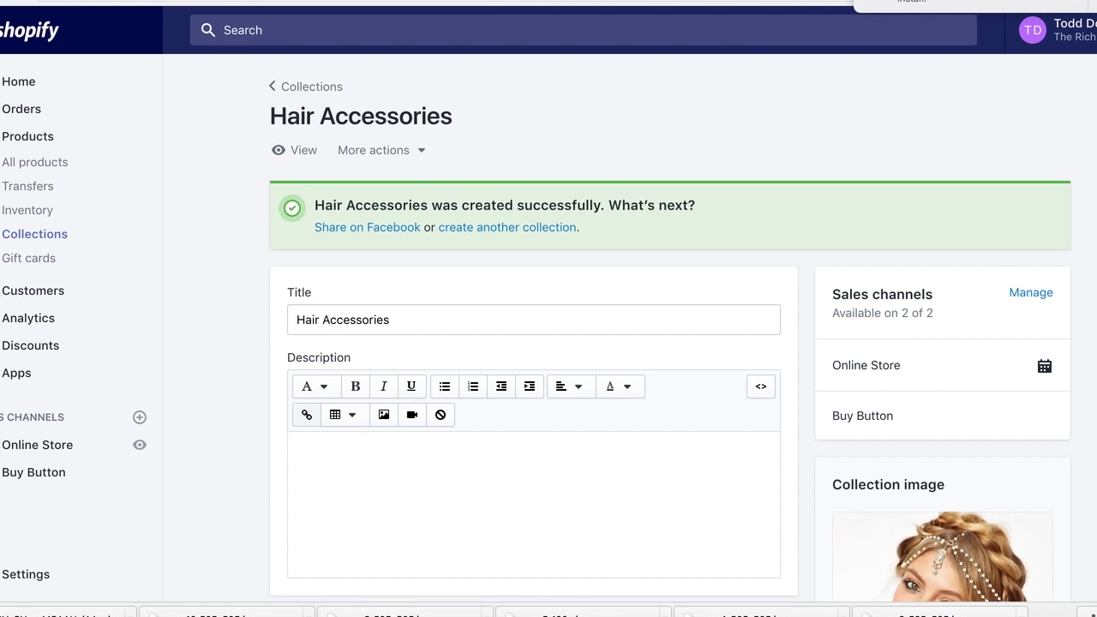
Return to the collections list and start a new collection titled Makeup
click(825, 0)
key(Escape)
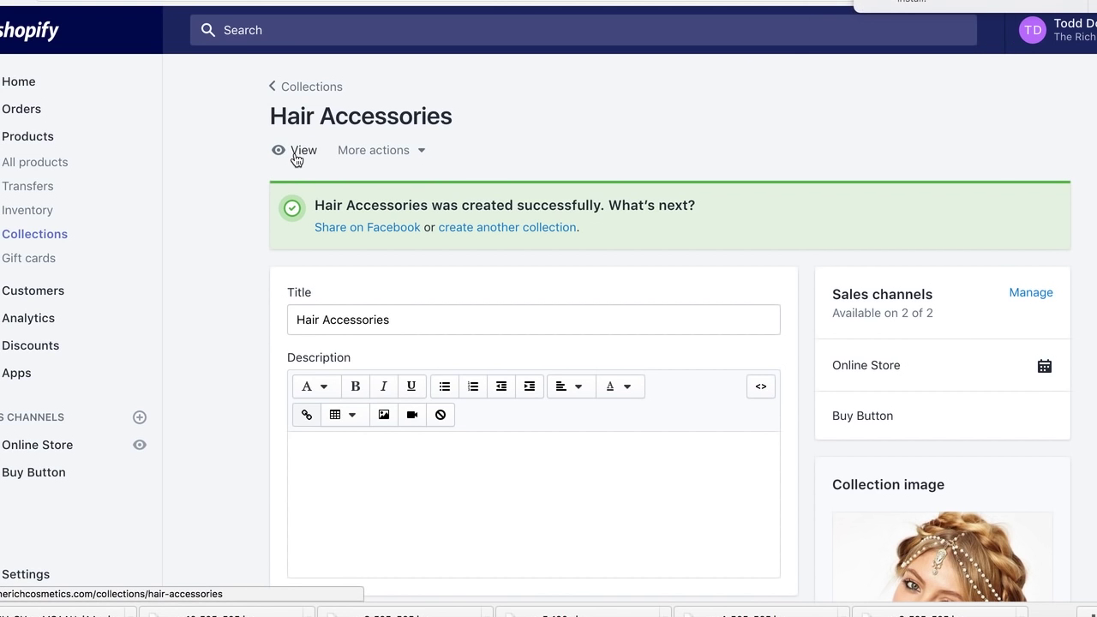
click(290, 90)
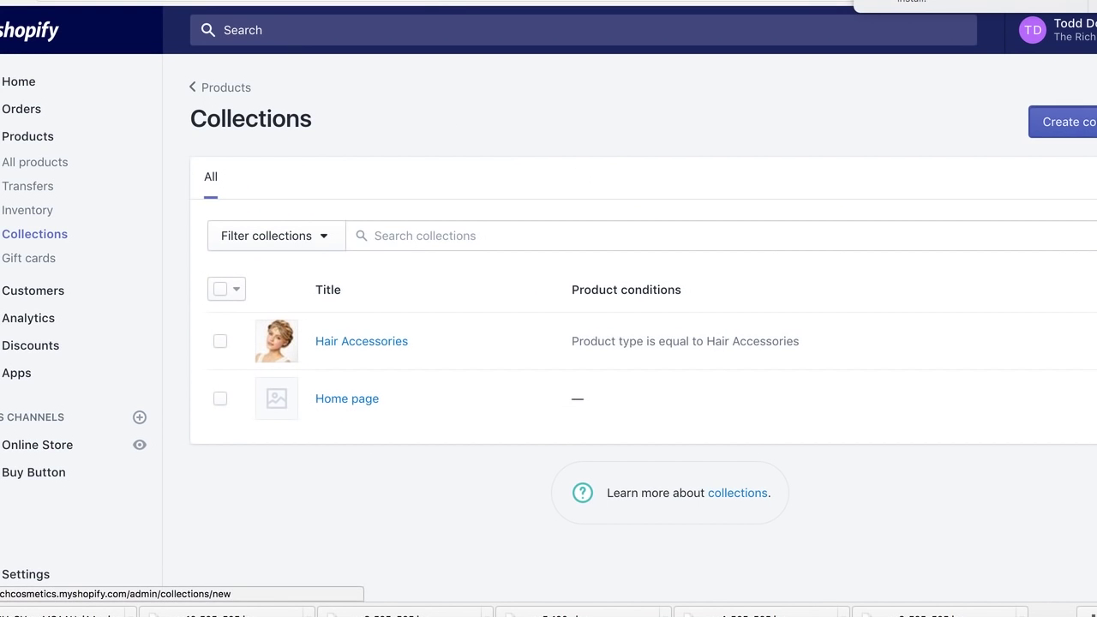
click(1033, 133)
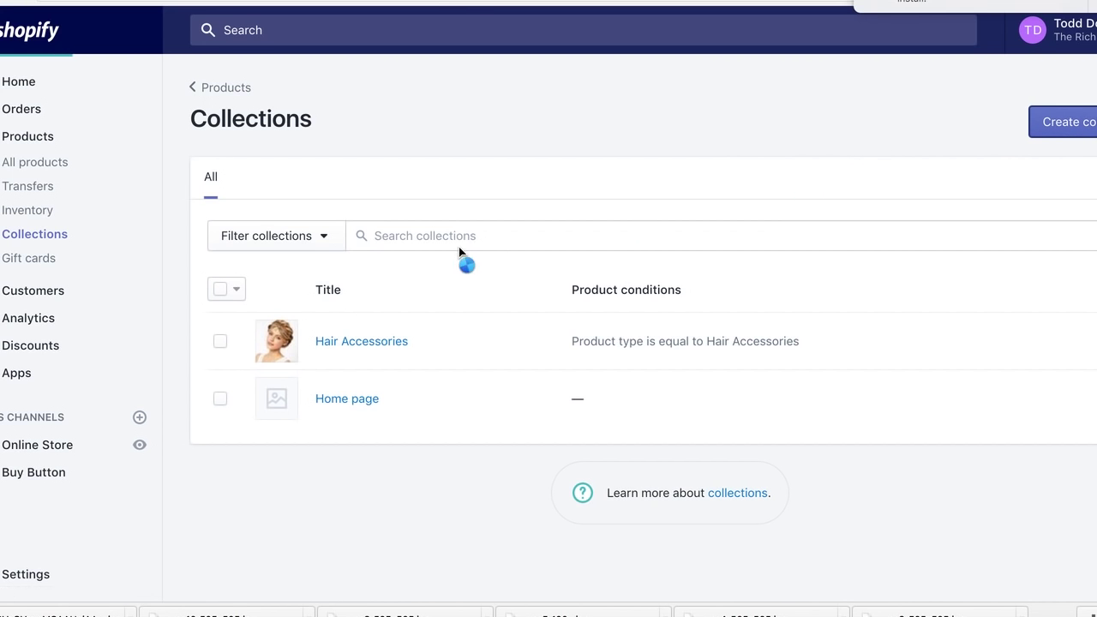
click(437, 209)
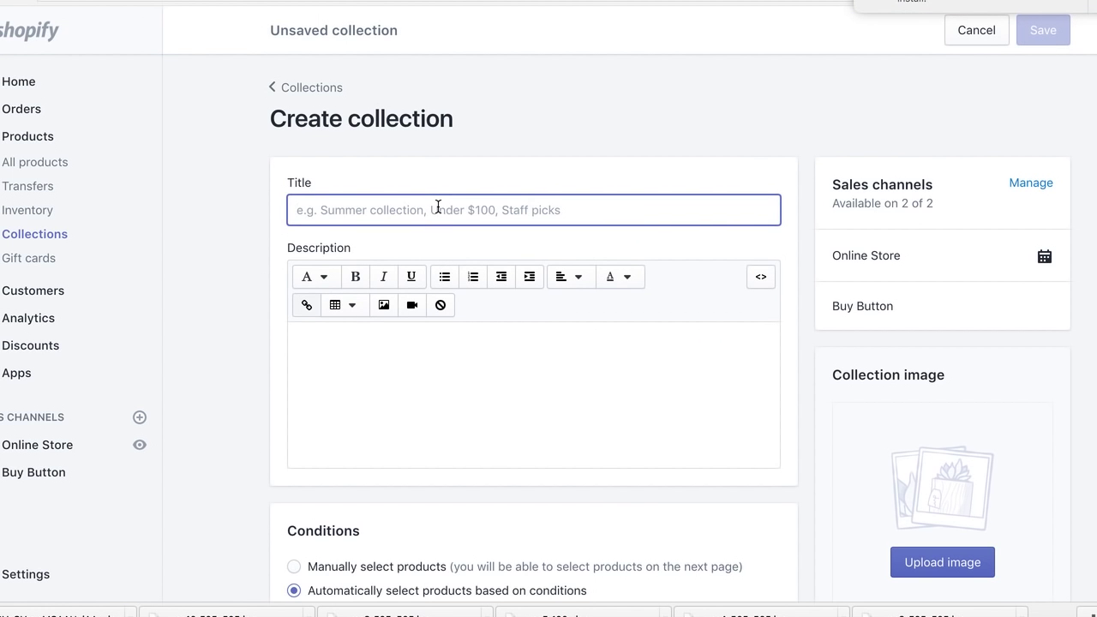
text(Makeup)
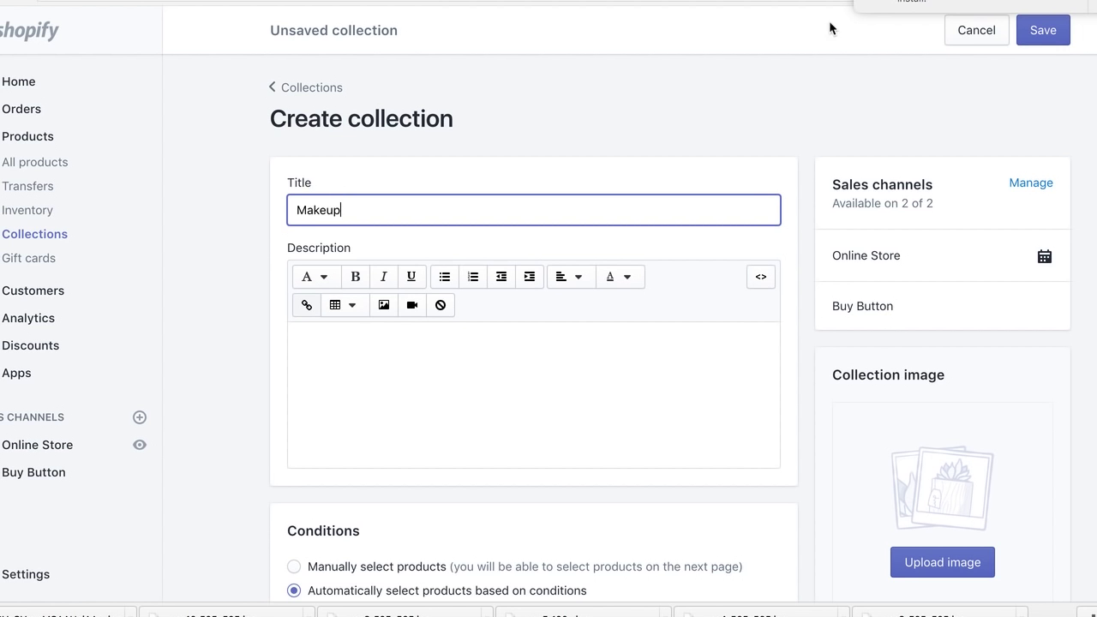
Switch to Google Images and replace the hair accessories search with one for makeup
key(ctrl+Tab)
scroll(255, 76, up, 5)
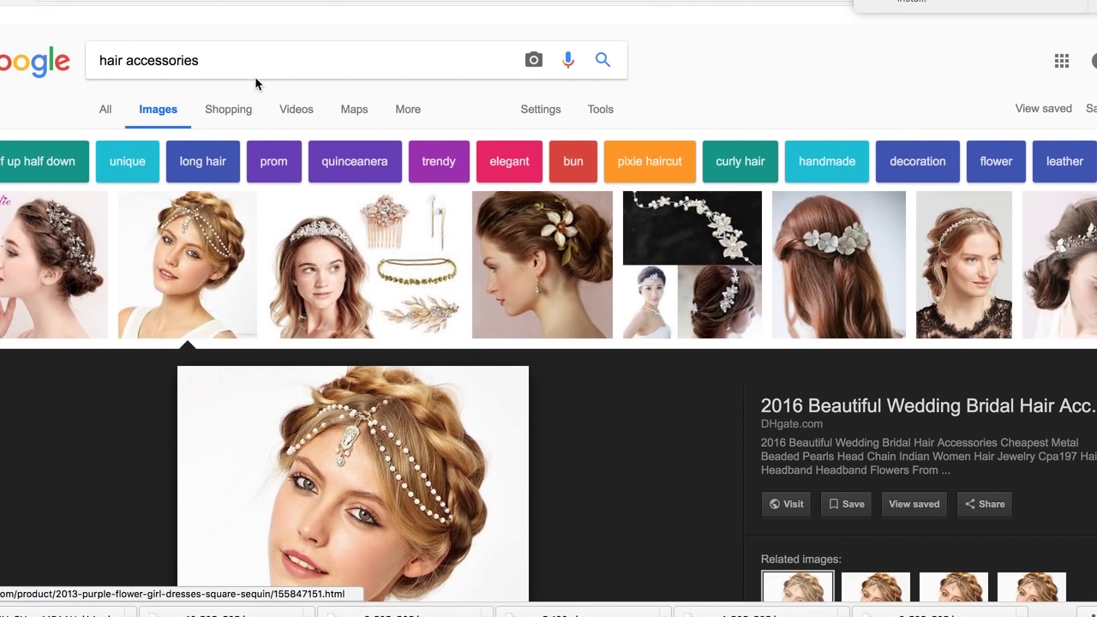
triple_click(227, 42)
text(mack)
key(BackSpace)
key(BackSpace)
text(keup)
key(Return)
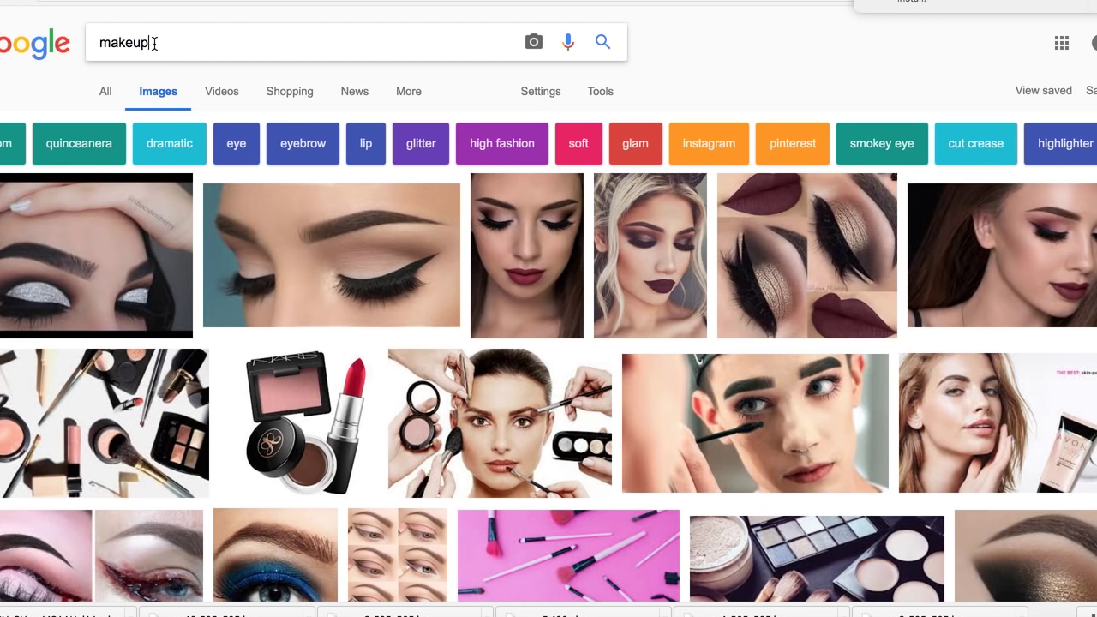
Save the 615 × 409 picture of the woman surrounded by makeup brushes and palettes as makeup.jpg
scroll(364, 461, down, 1)
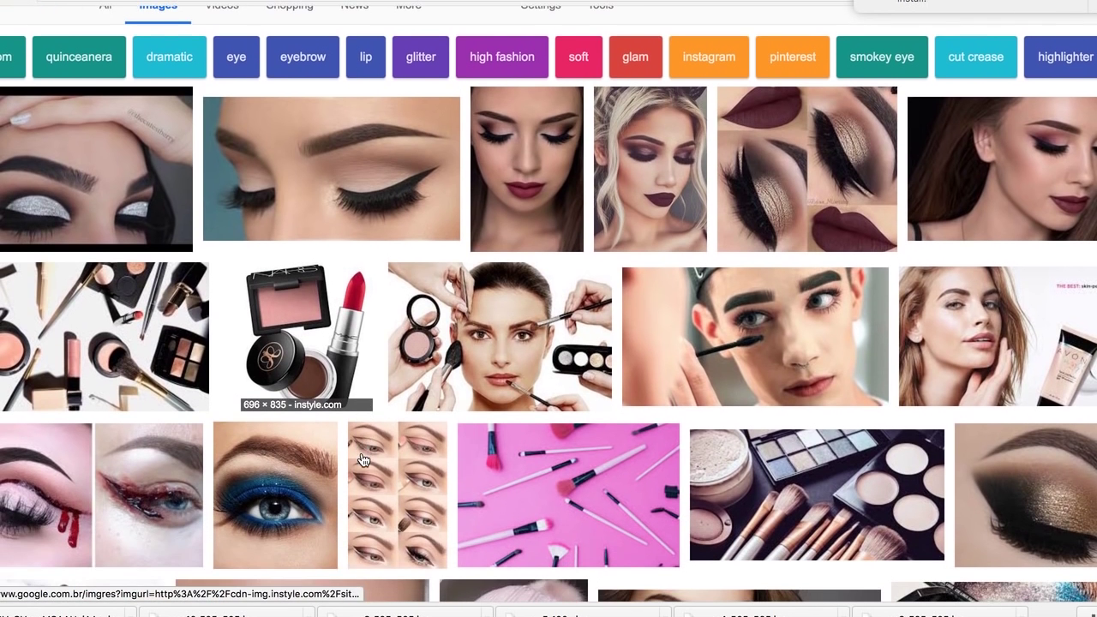
click(412, 386)
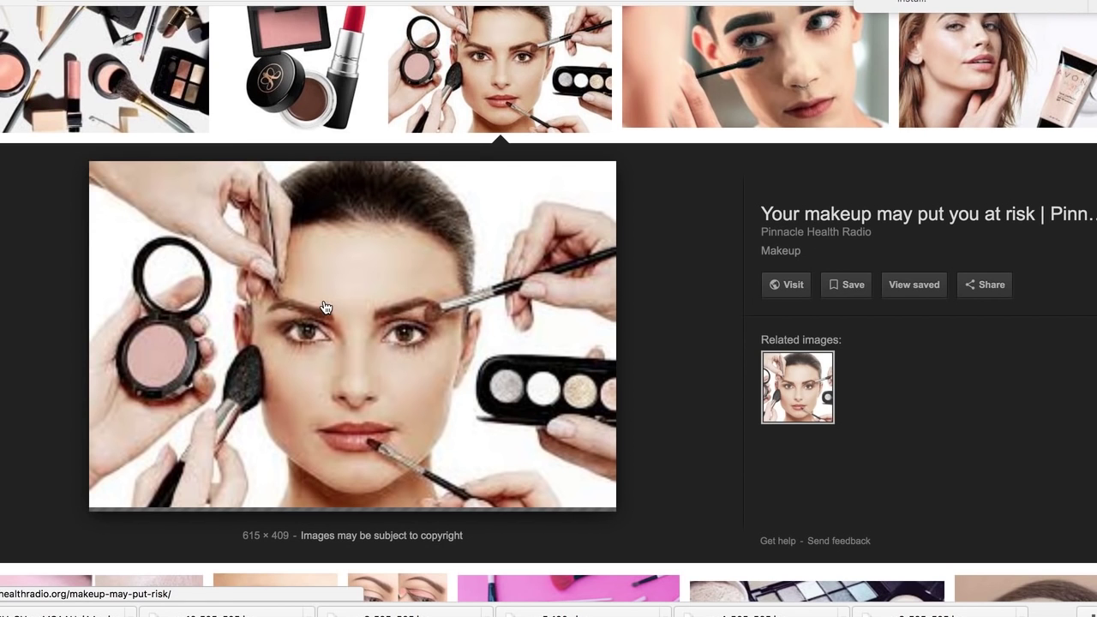
right_click(325, 301)
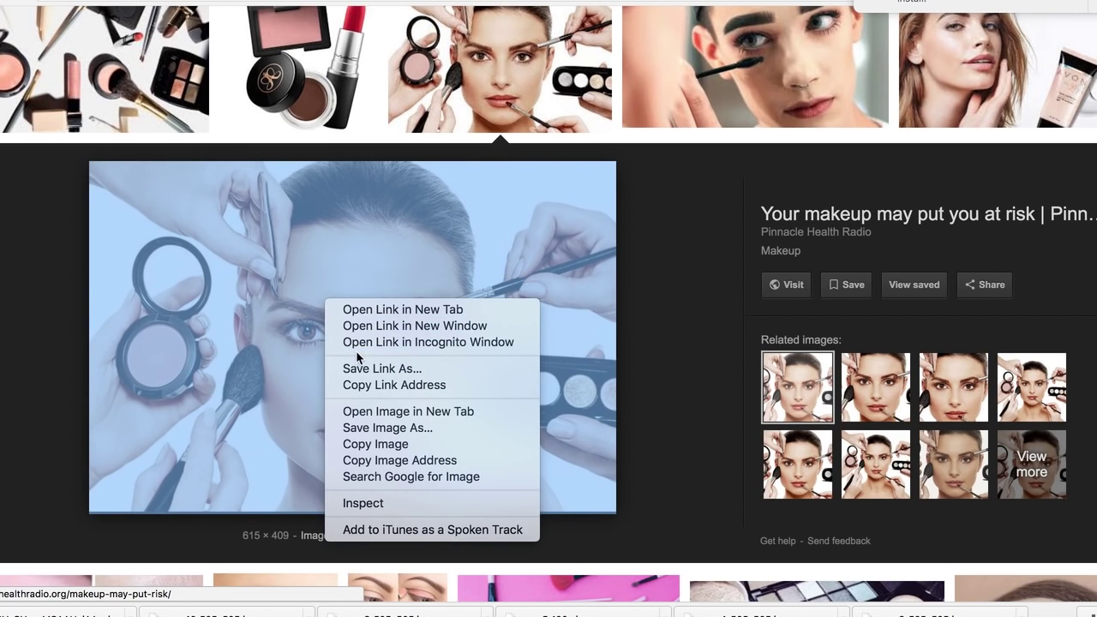
click(380, 428)
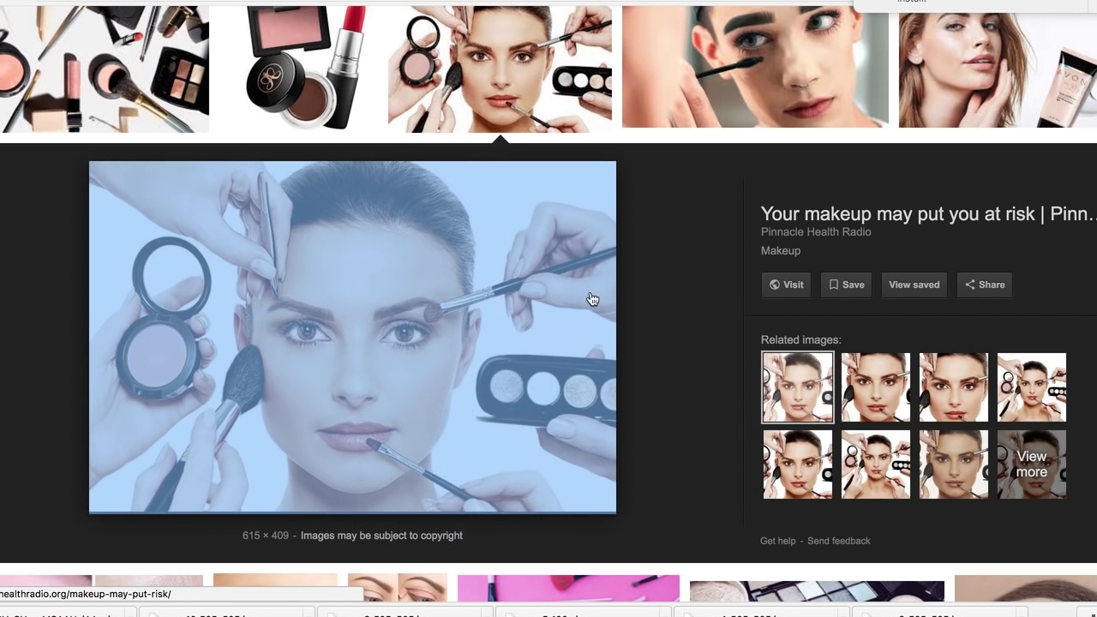
click(815, 420)
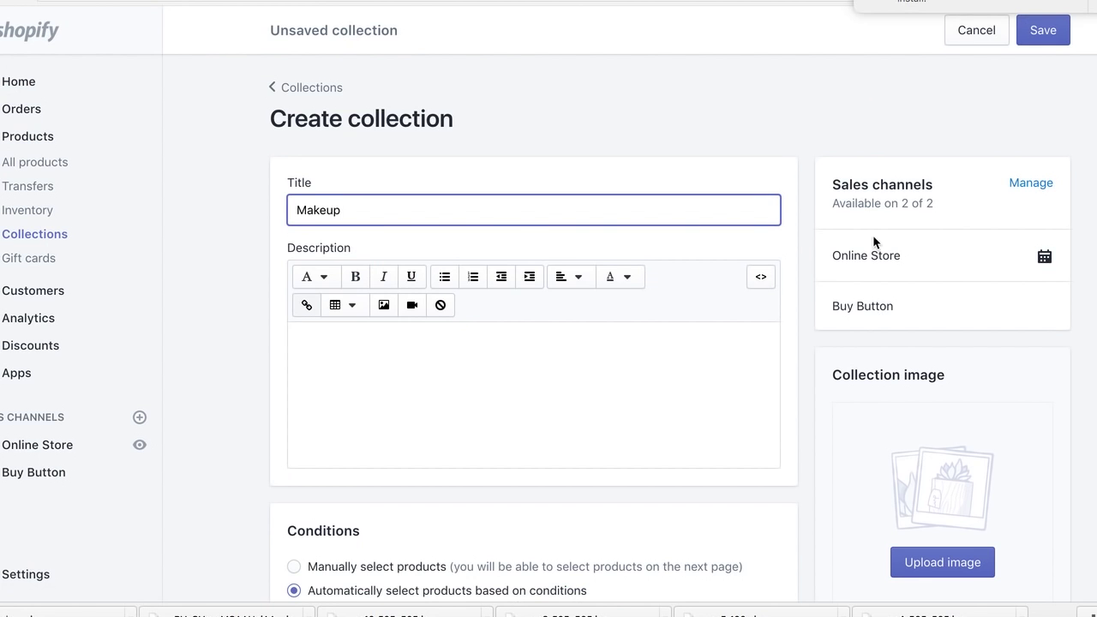
Back in Shopify, upload makeup.jpg as the Makeup collection's image
click(954, 566)
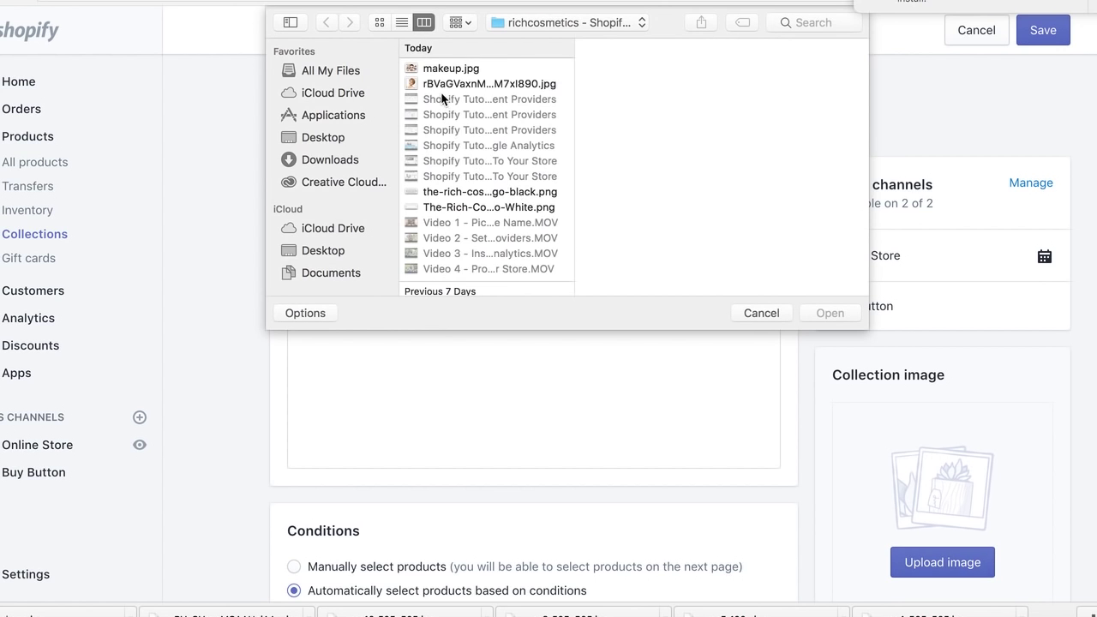
click(470, 84)
click(454, 69)
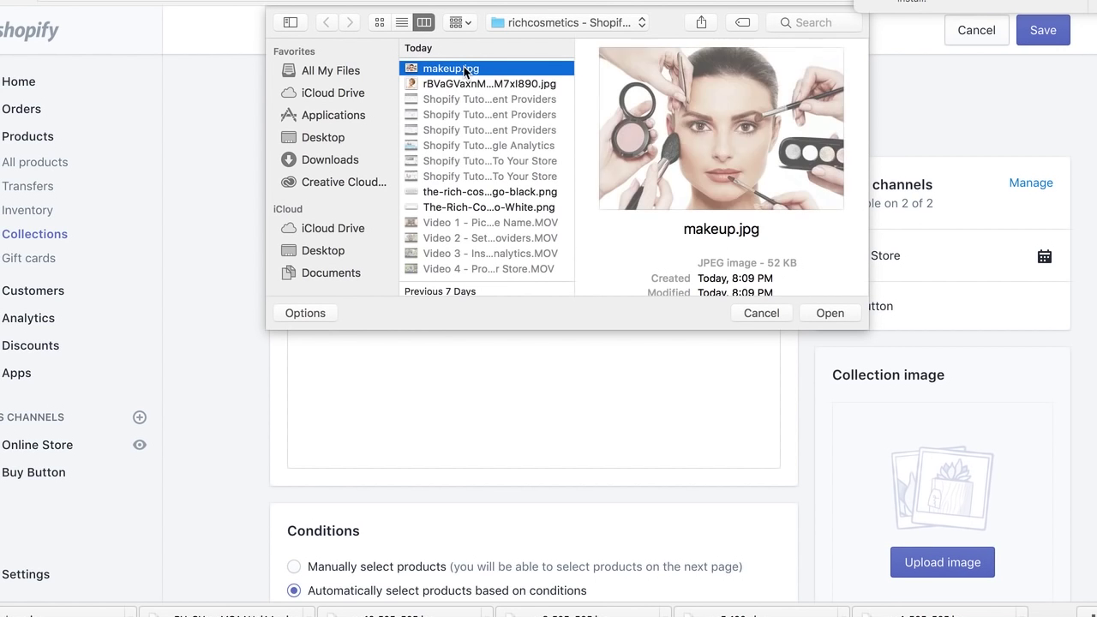
click(824, 314)
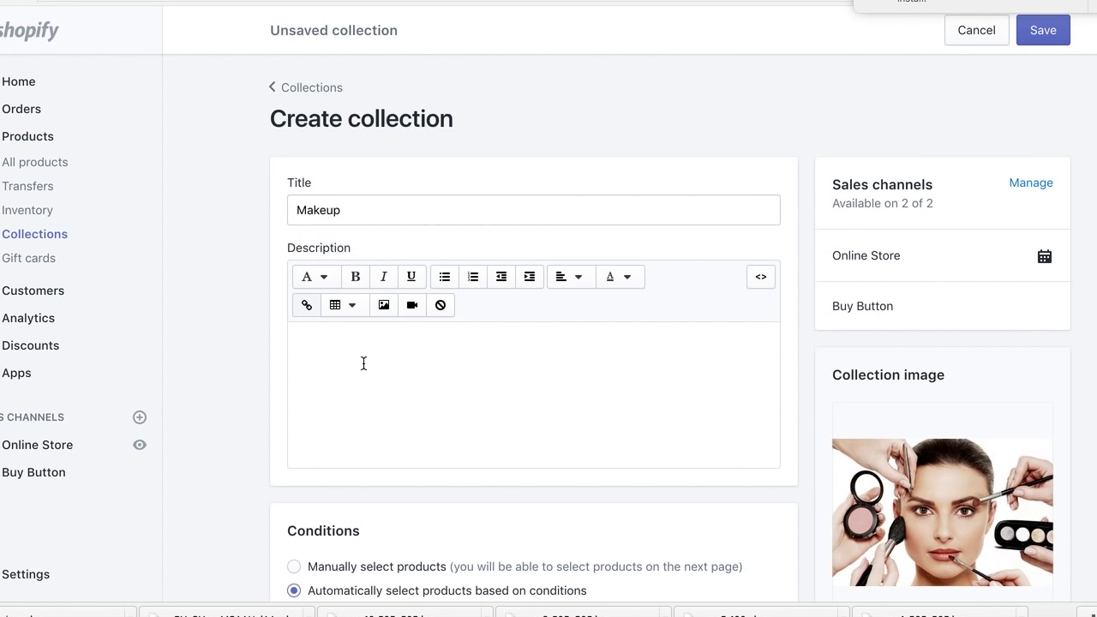
Set the collection's automatic condition to product type is equal to makeup and save the collection
scroll(372, 420, down, 5)
click(371, 318)
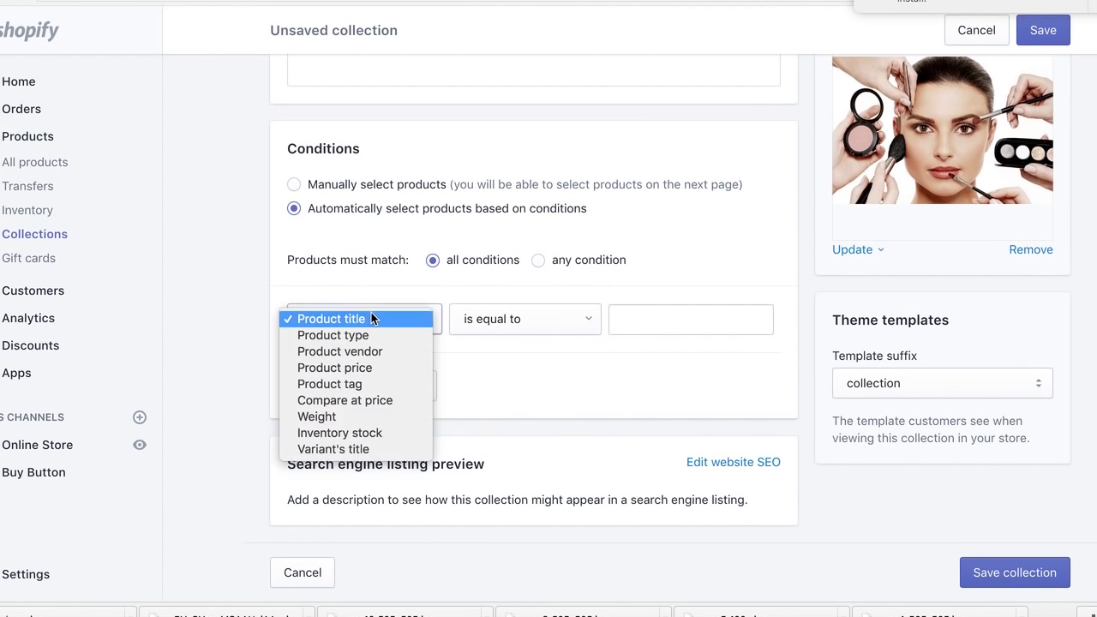
click(370, 335)
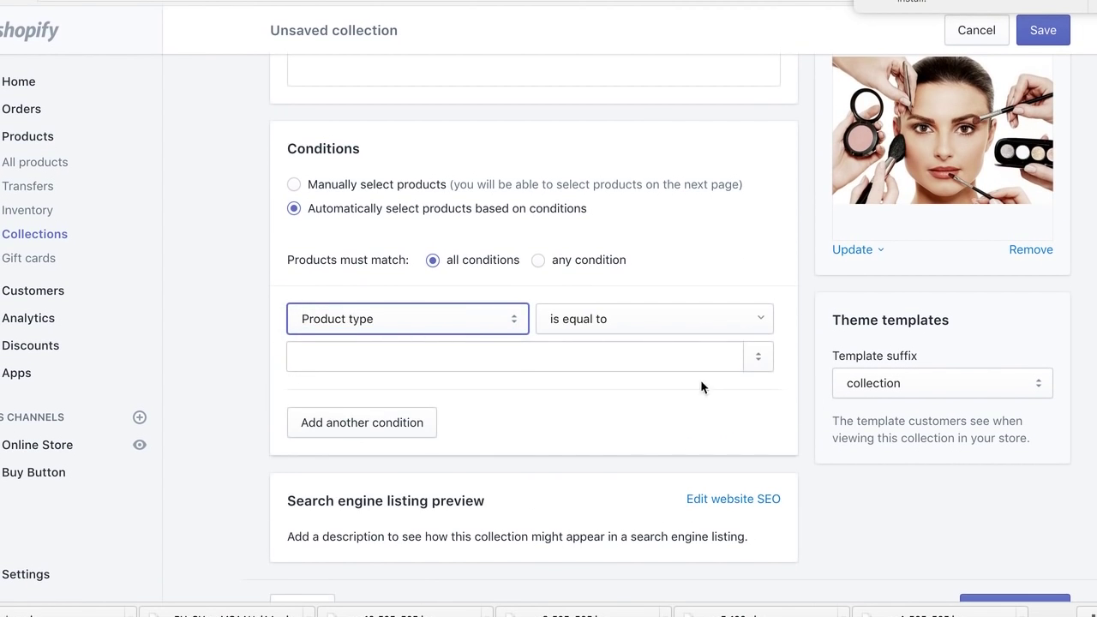
click(760, 367)
click(556, 434)
scroll(985, 470, down, 1)
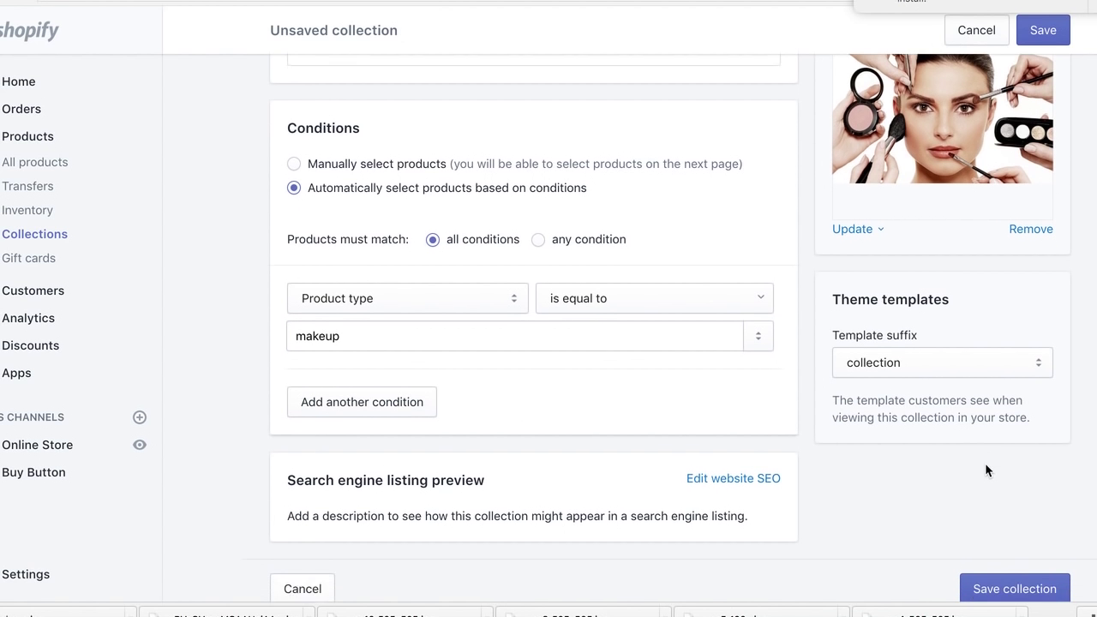
click(1003, 574)
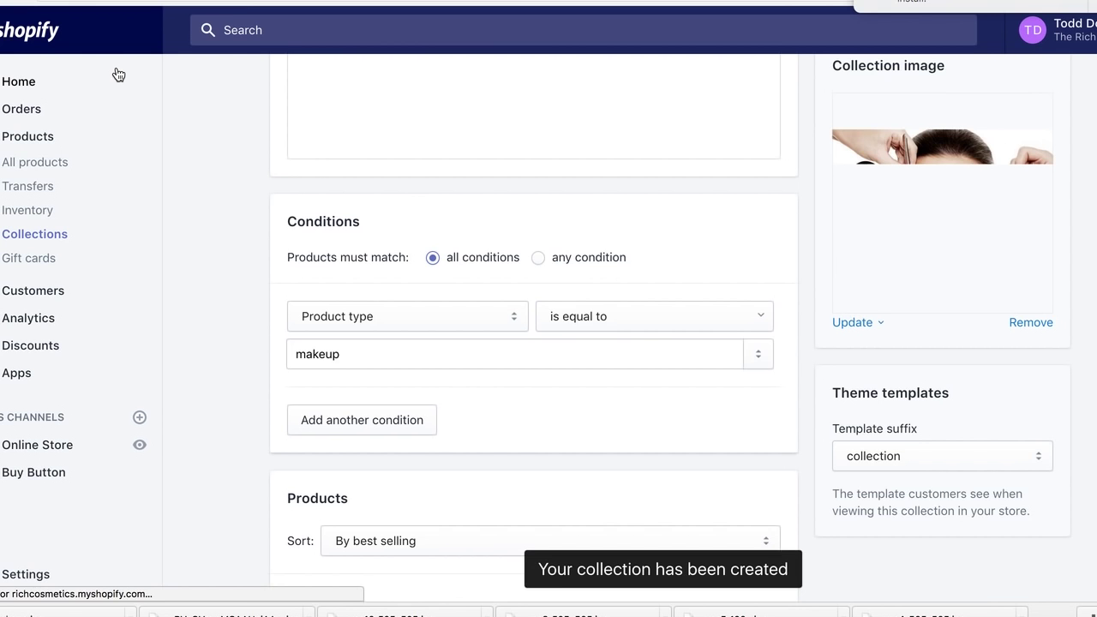
Customize Todds-Theme of the online store and open the home page's featured collections settings
scroll(135, 272, down, 3)
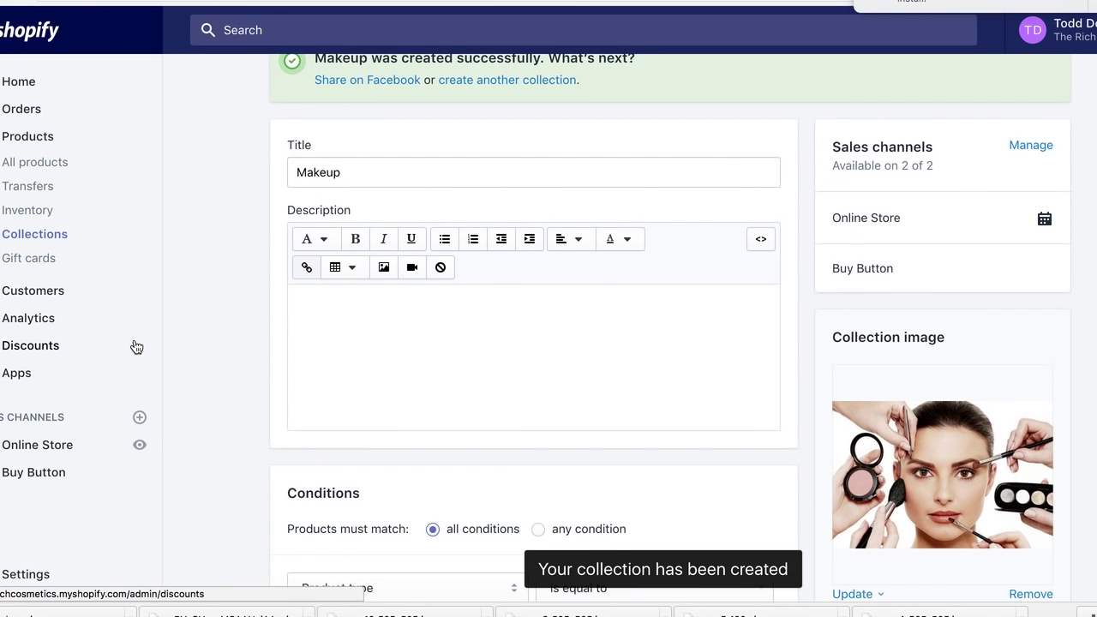
scroll(137, 294, down, 3)
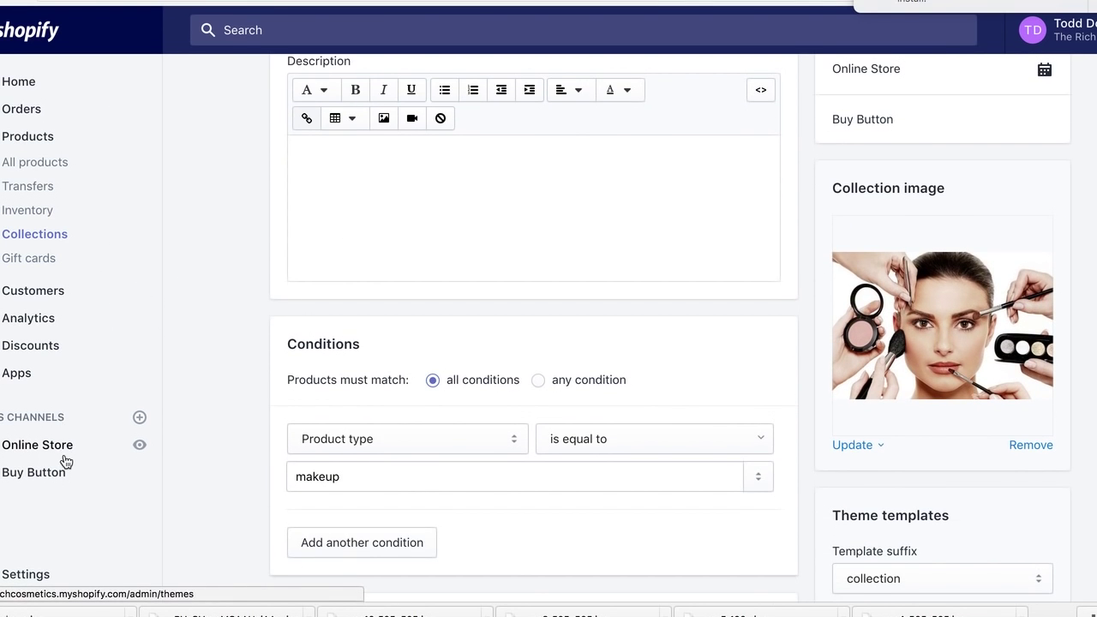
scroll(64, 470, down, 1)
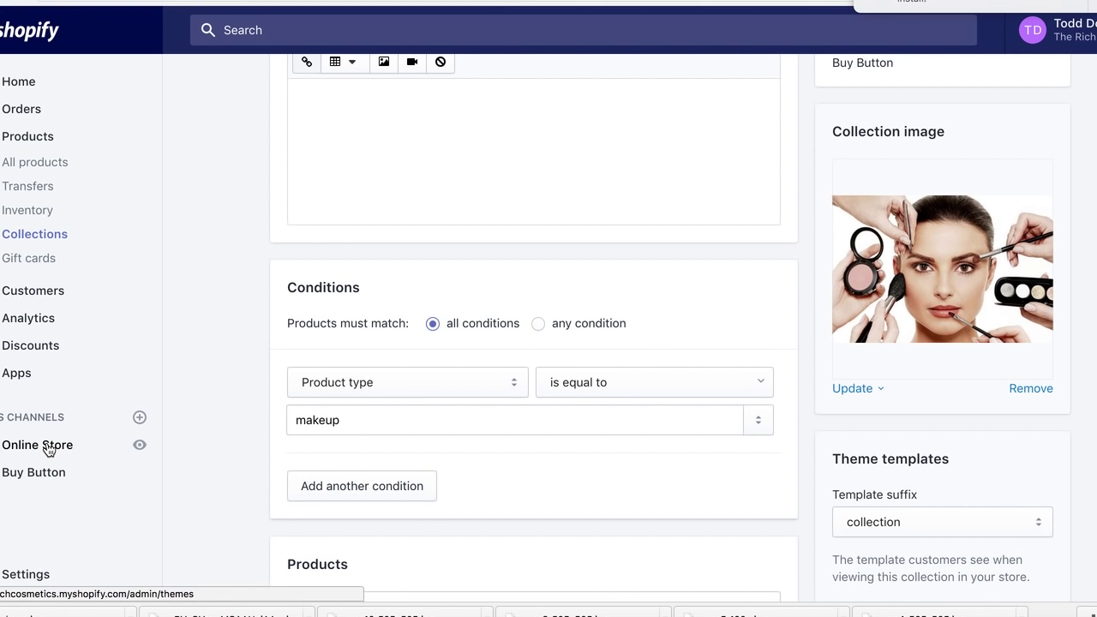
click(38, 445)
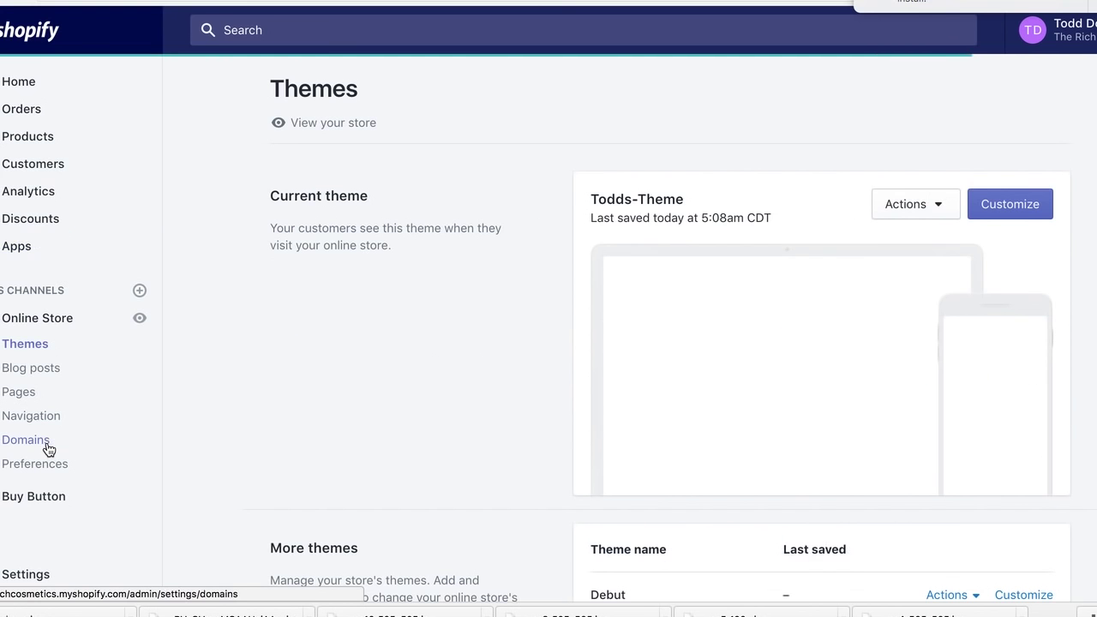
click(38, 351)
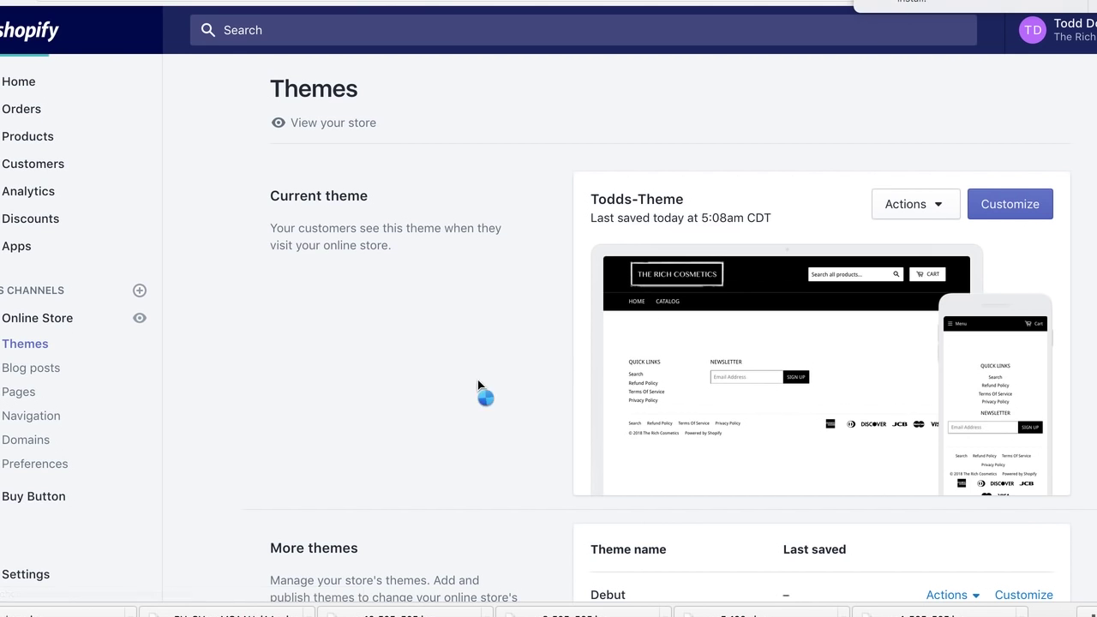
click(1012, 196)
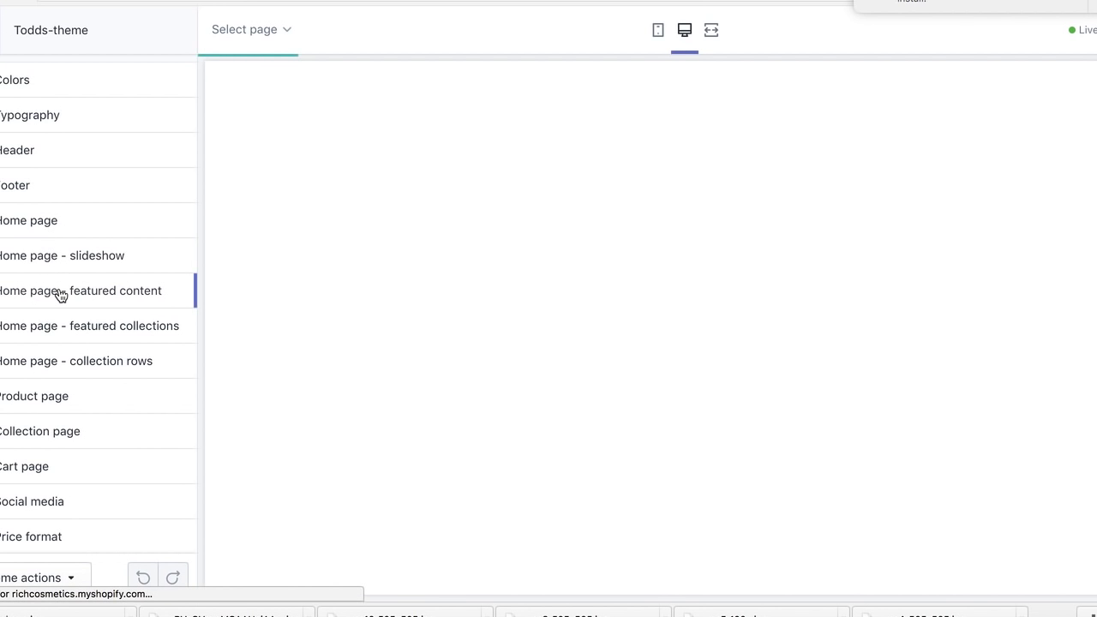
click(69, 327)
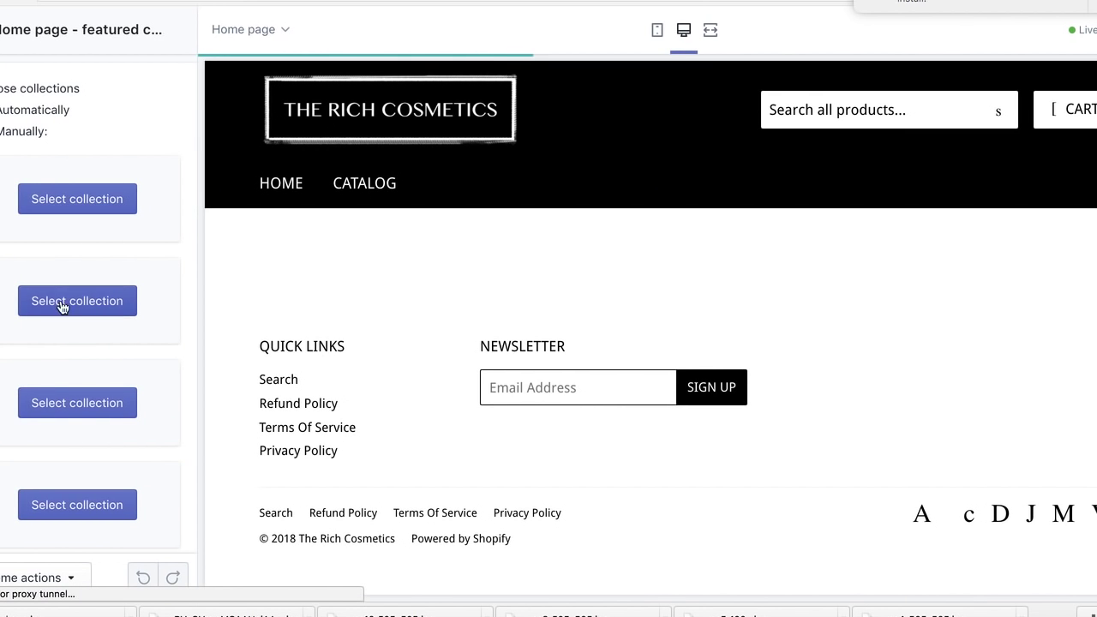
Choose Hair Accessories as the first manually featured collection on the home page
click(67, 206)
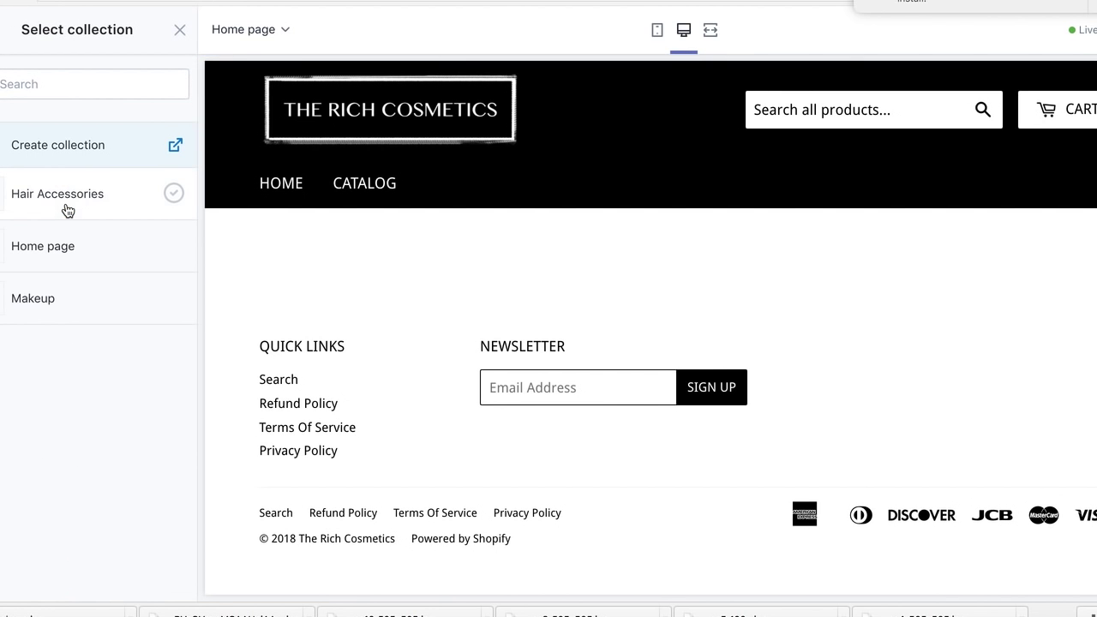
click(16, 206)
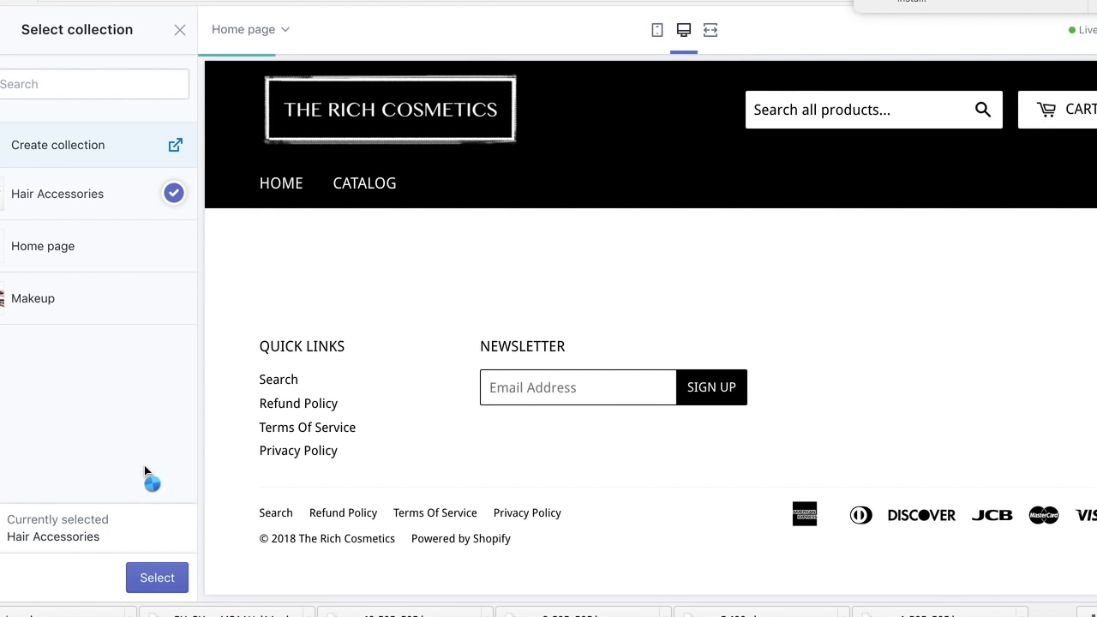
click(108, 306)
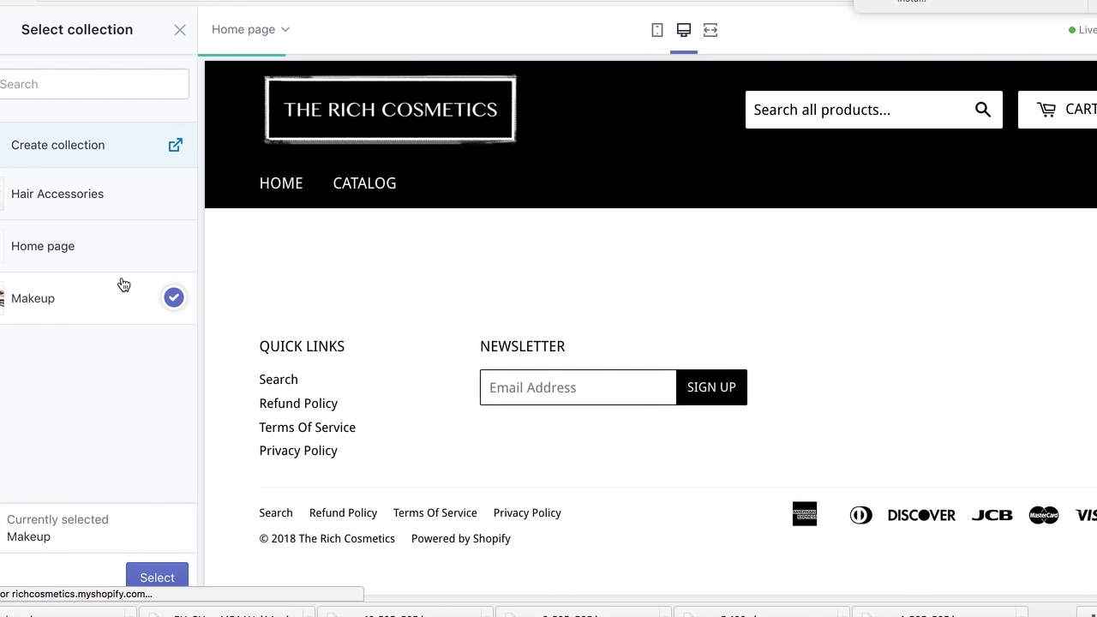
click(146, 206)
click(169, 574)
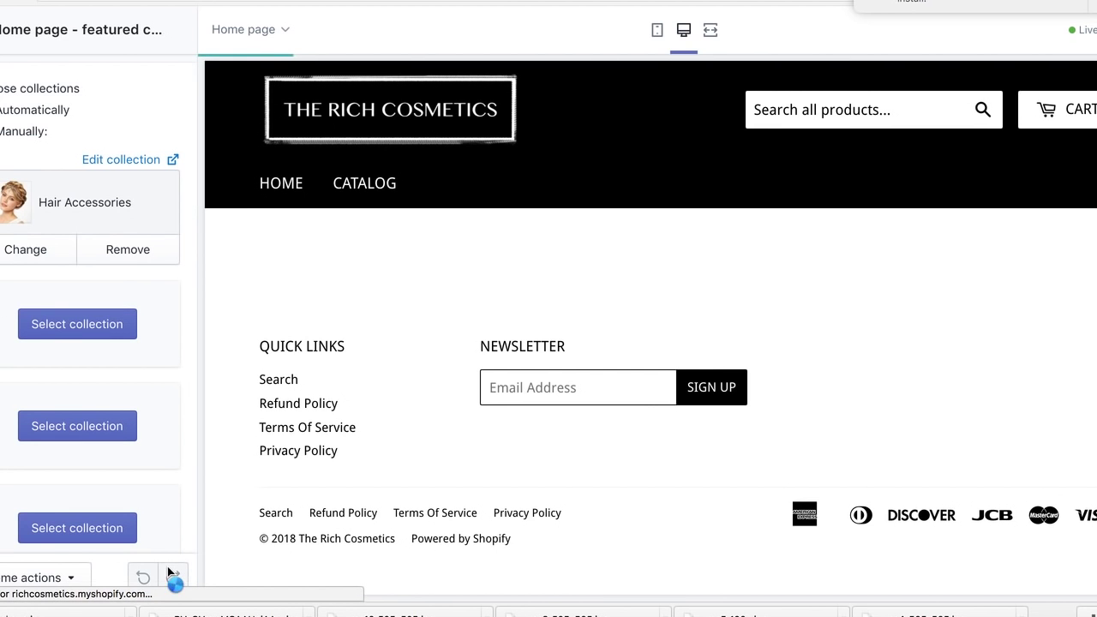
Add Makeup as the second featured home page collection and leave the theme editor with the changes saved
click(80, 325)
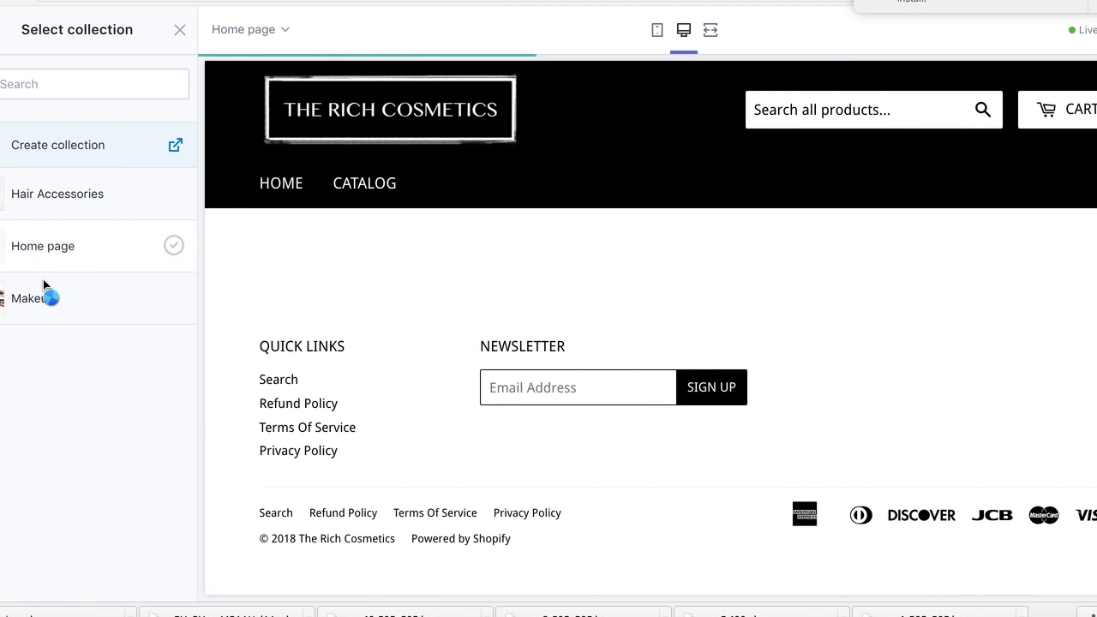
click(39, 300)
click(162, 582)
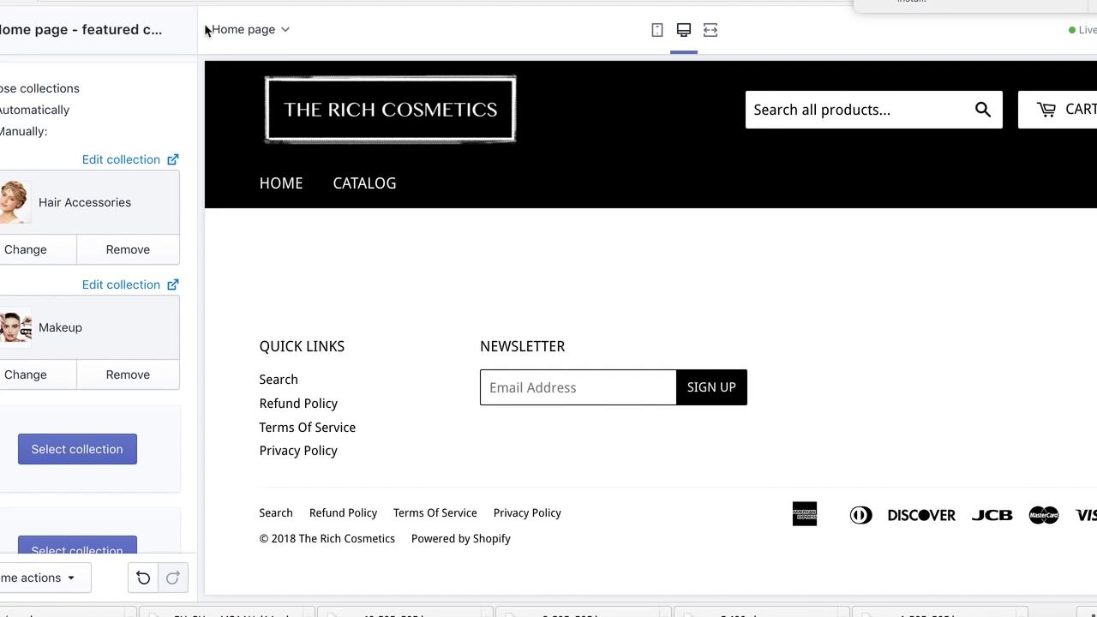
click(247, 31)
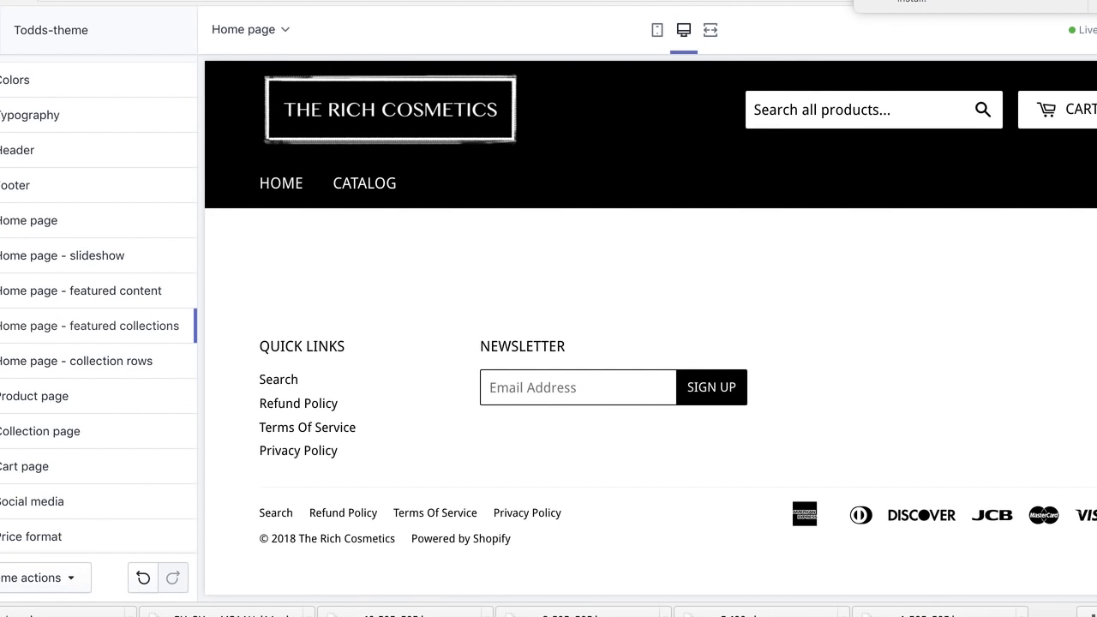
click(3, 29)
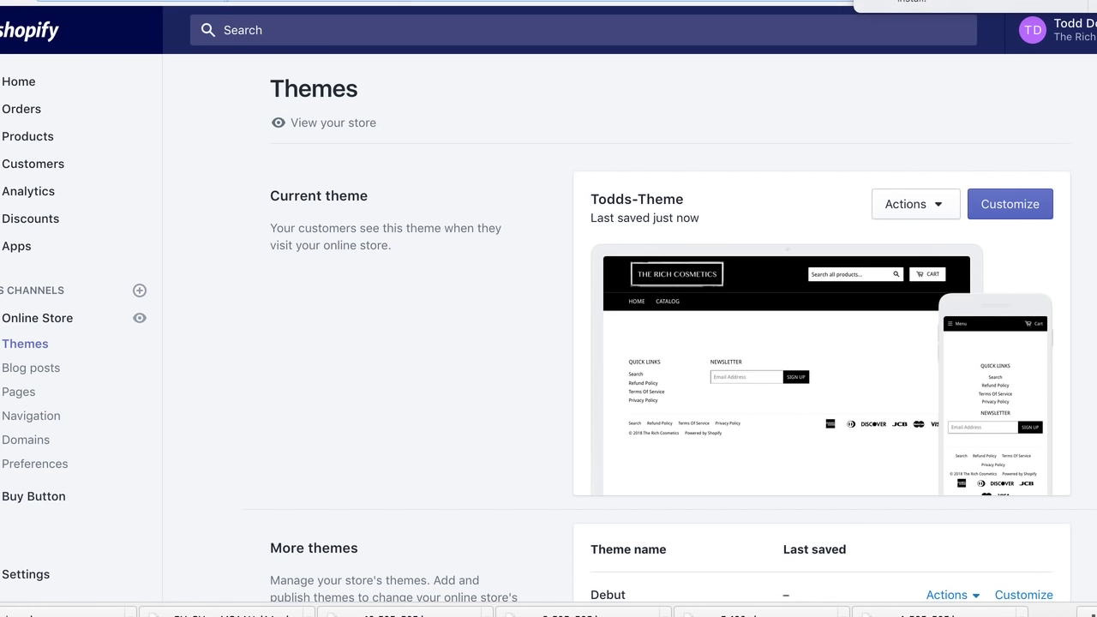
Visit the live The Rich Cosmetics storefront and examine its home page and product catalog
text(the)
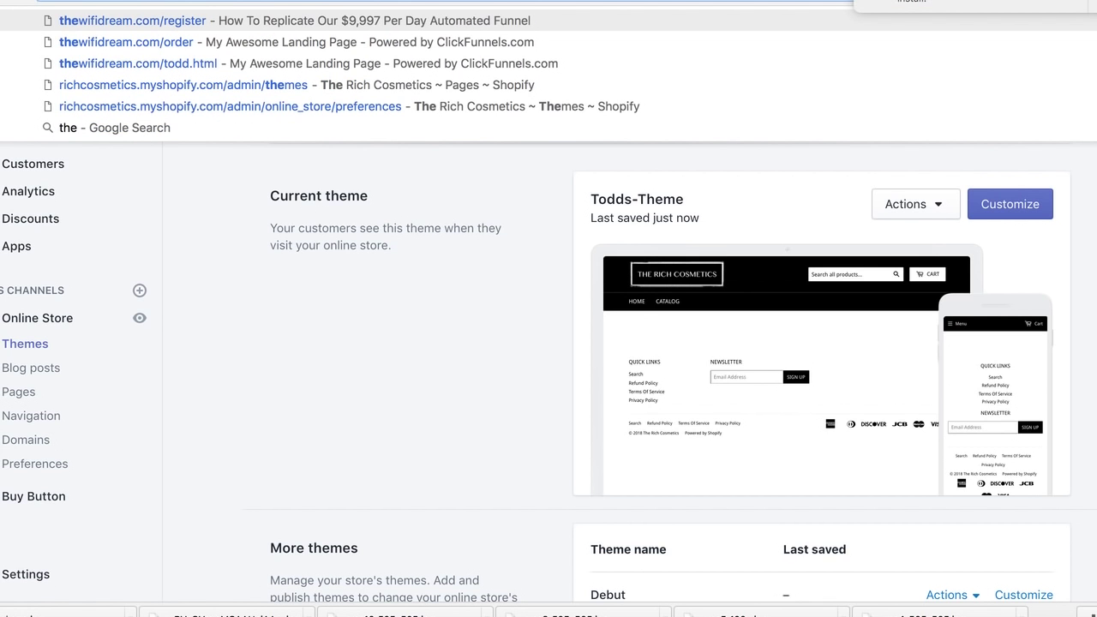
text(ric)
key(Return)
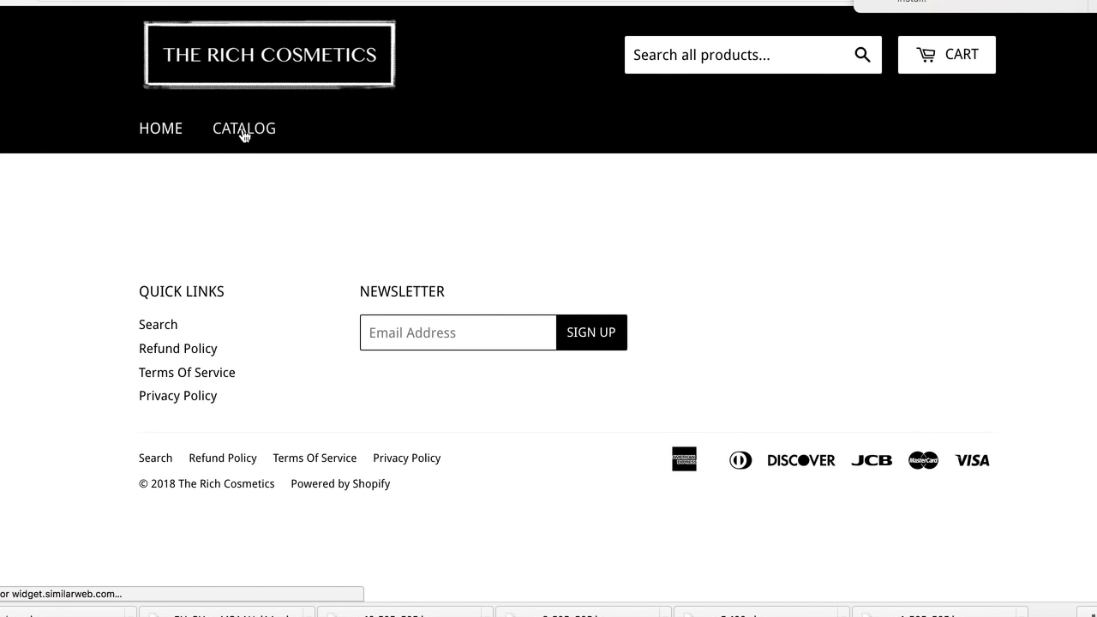
click(245, 130)
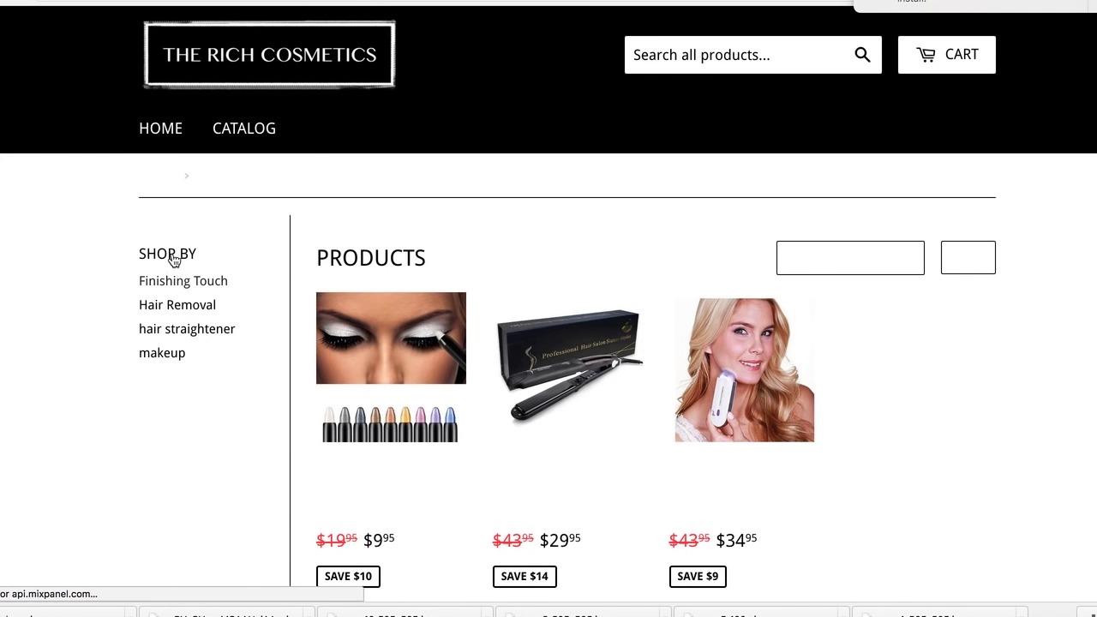
scroll(176, 377, down, 4)
scroll(177, 378, up, 5)
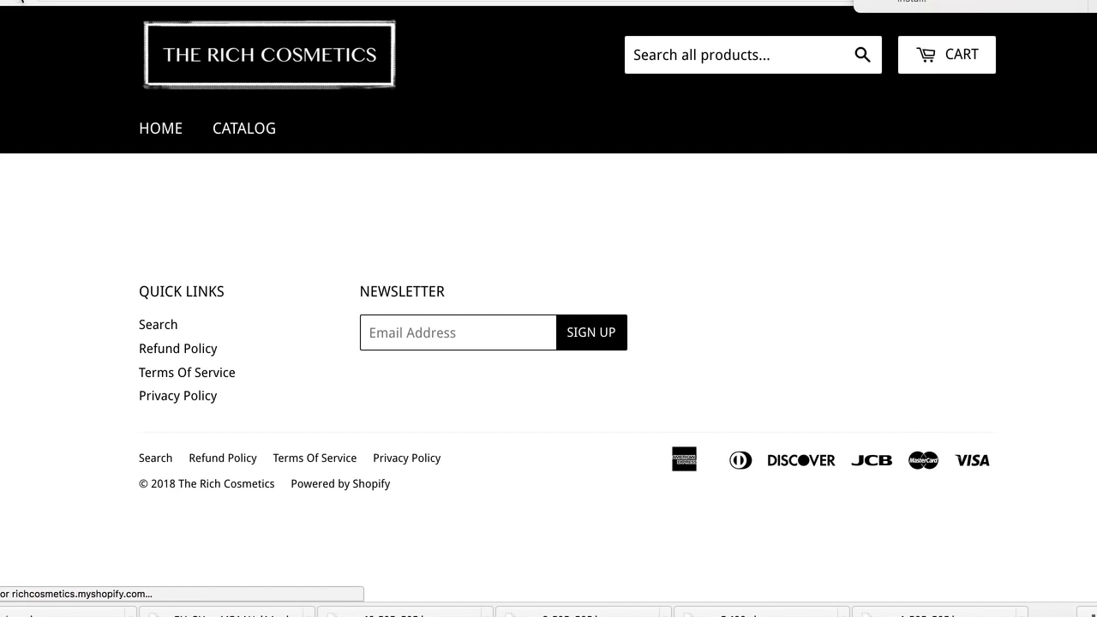
Return to the store admin, customize Todds-Theme and review the home page's featured collections settings
click(240, 24)
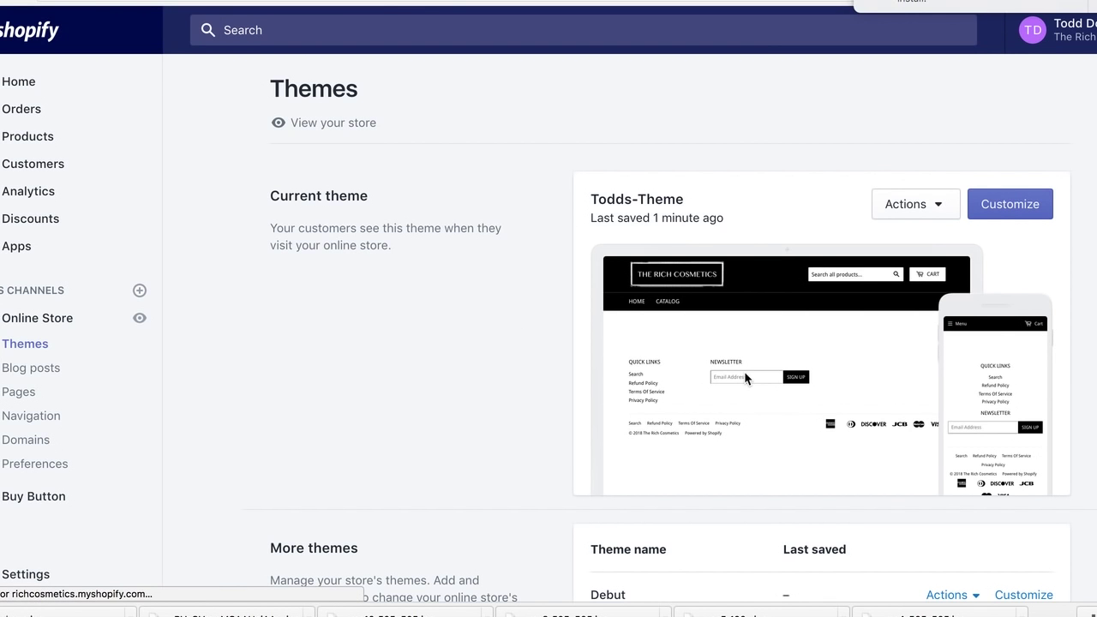
click(1024, 215)
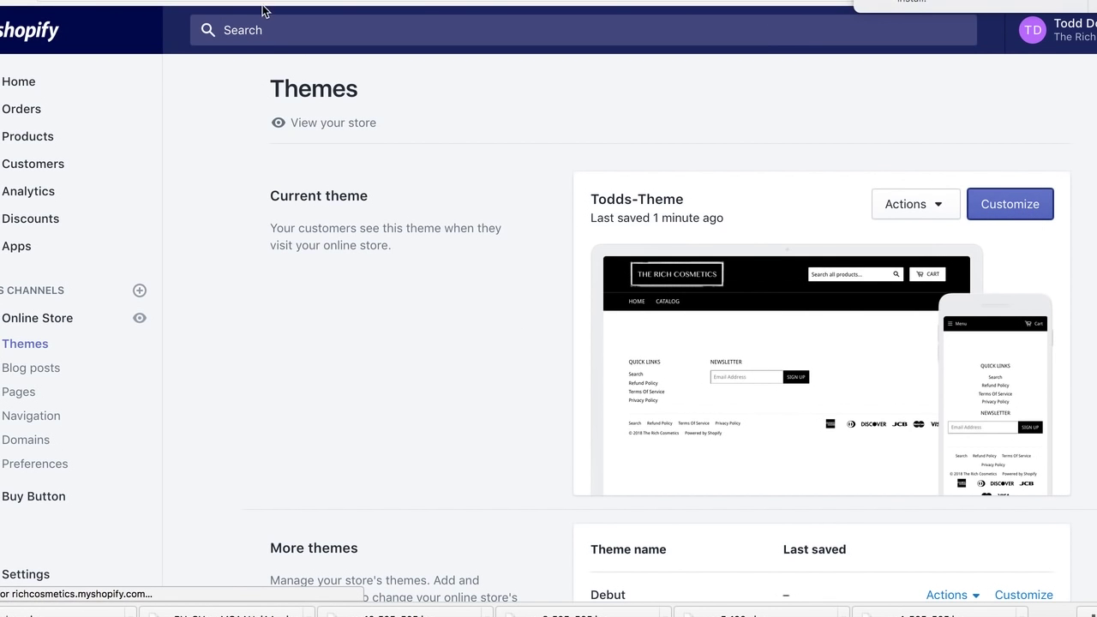
scroll(112, 324, down, 2)
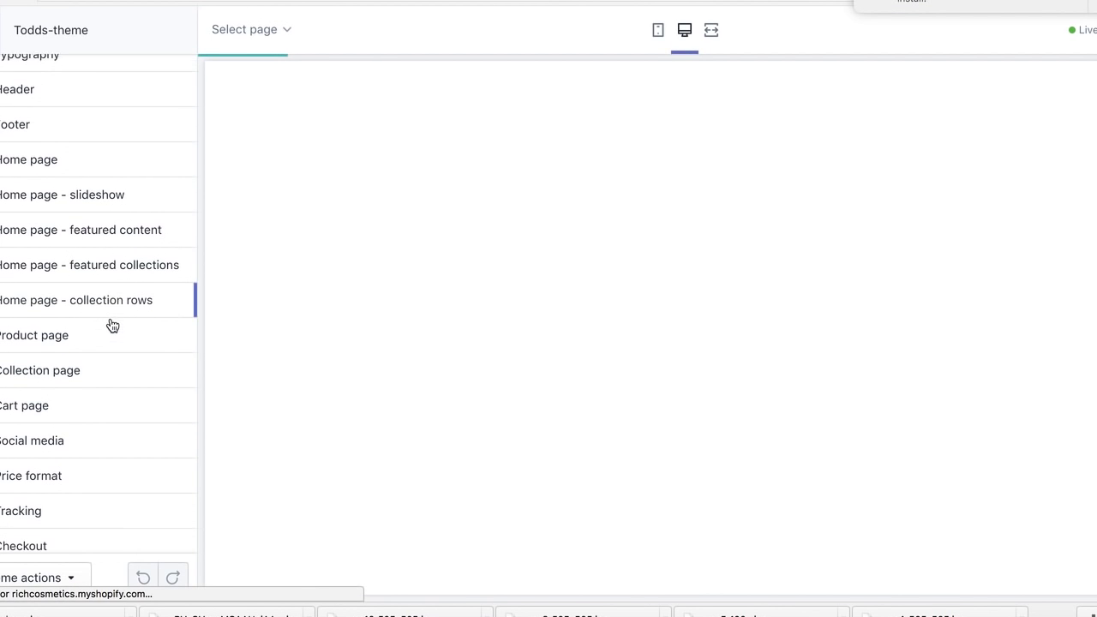
click(120, 267)
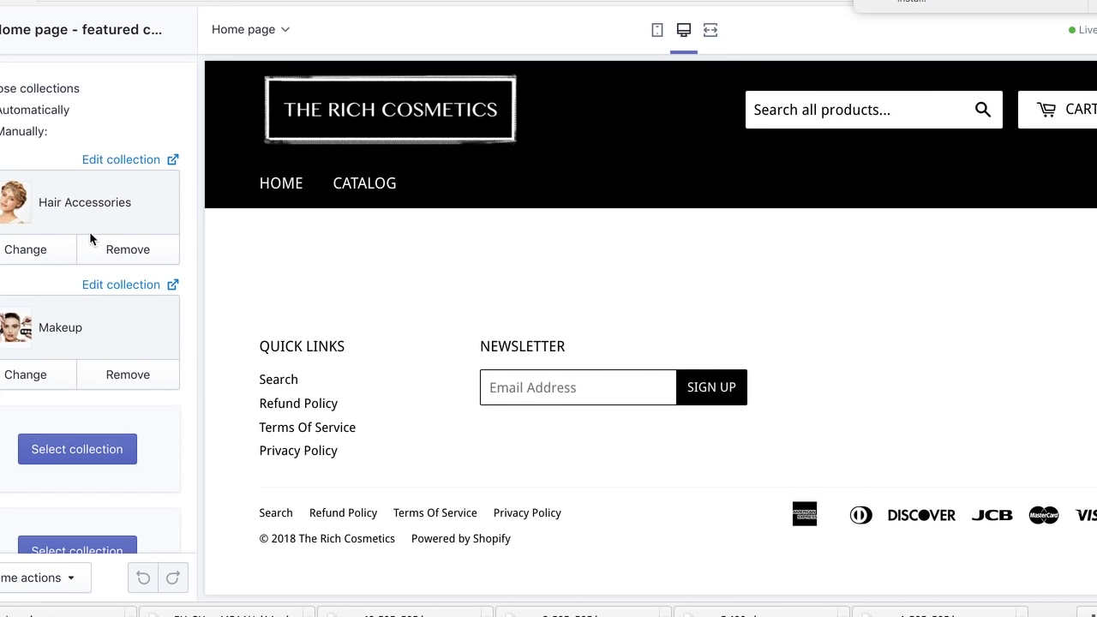
scroll(45, 245, down, 5)
scroll(44, 247, up, 5)
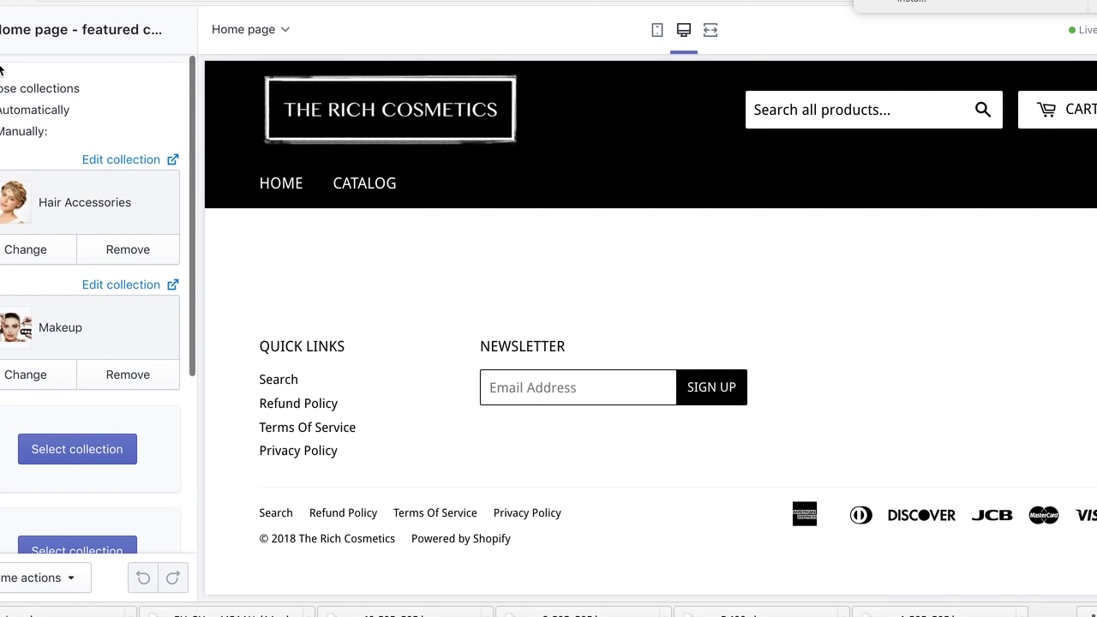
Check the theme's collection page settings for product image size and sidebar options
click(2, 29)
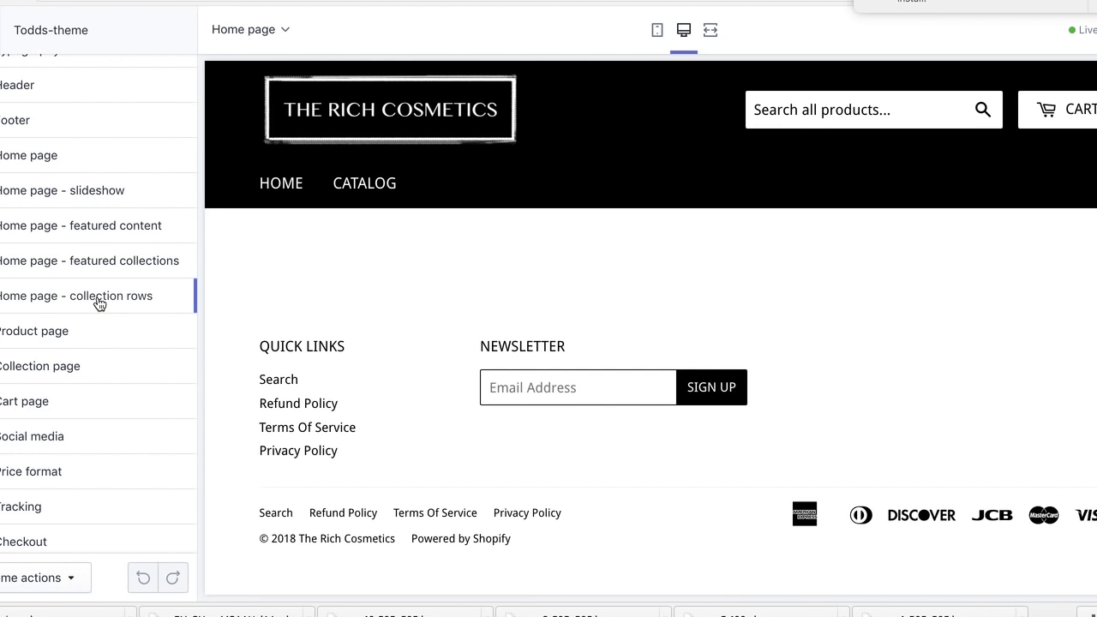
click(50, 366)
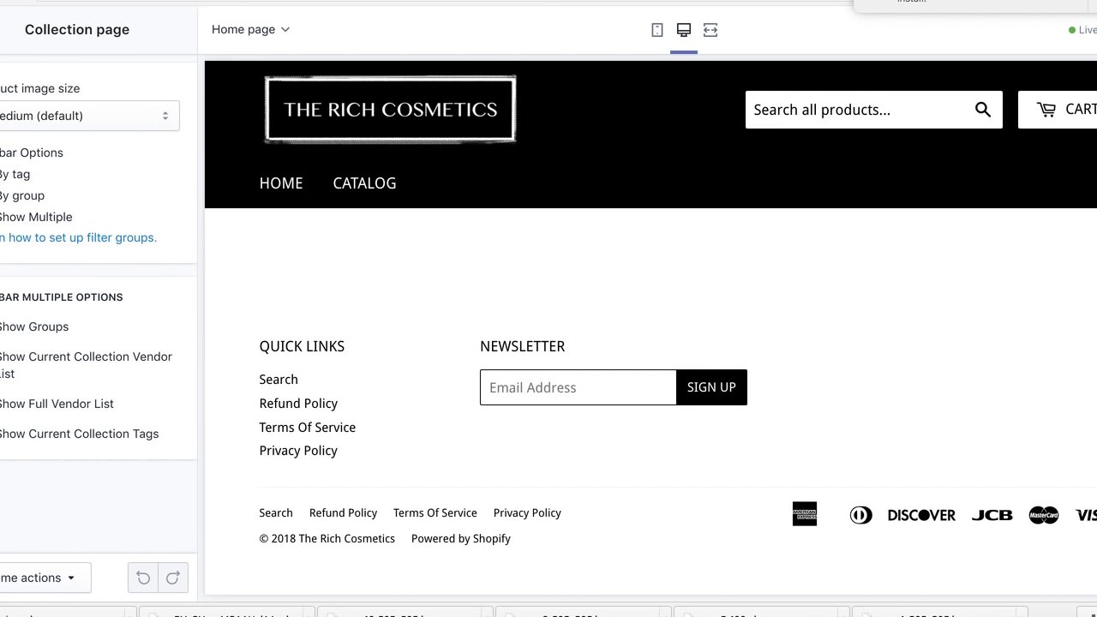
scroll(24, 273, down, 1)
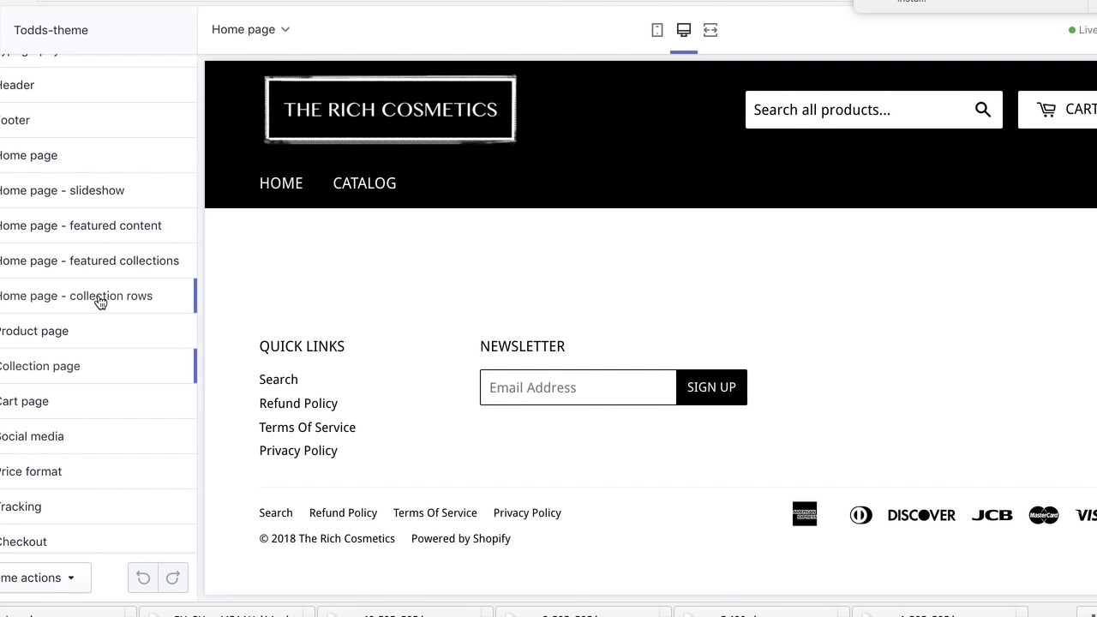
Assign the Hair Accessories collection to row 1 of the home page's collection rows
click(49, 300)
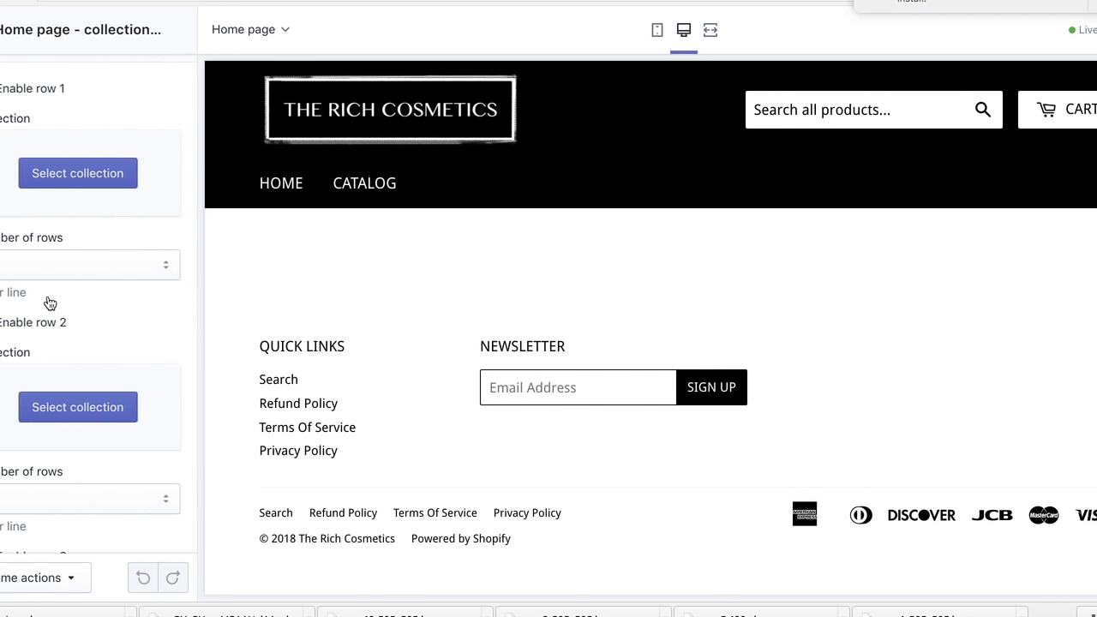
click(49, 186)
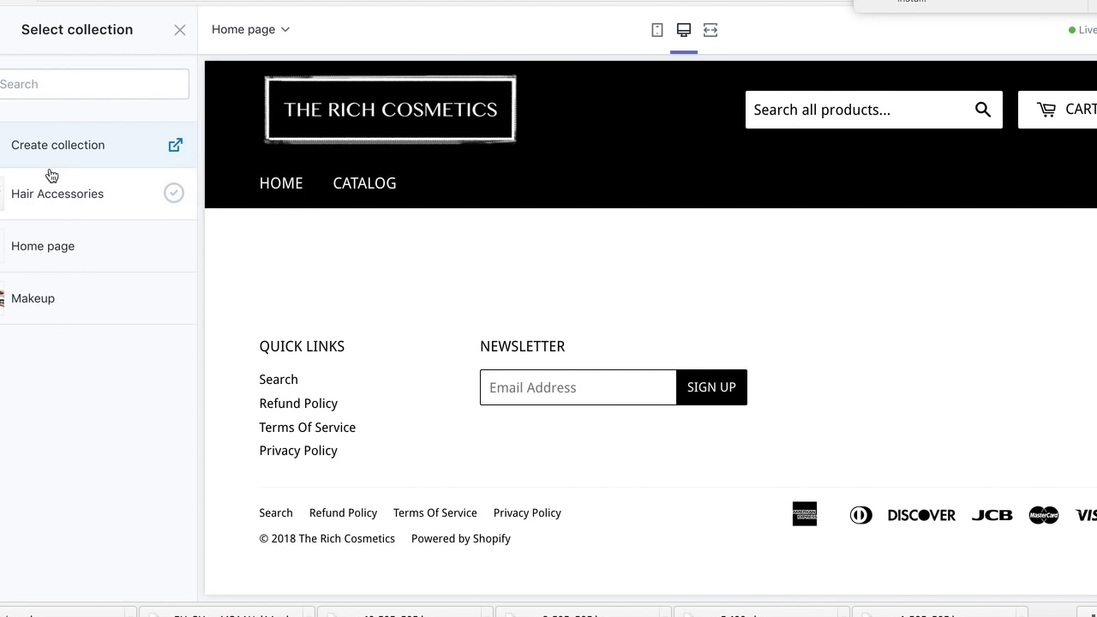
click(59, 204)
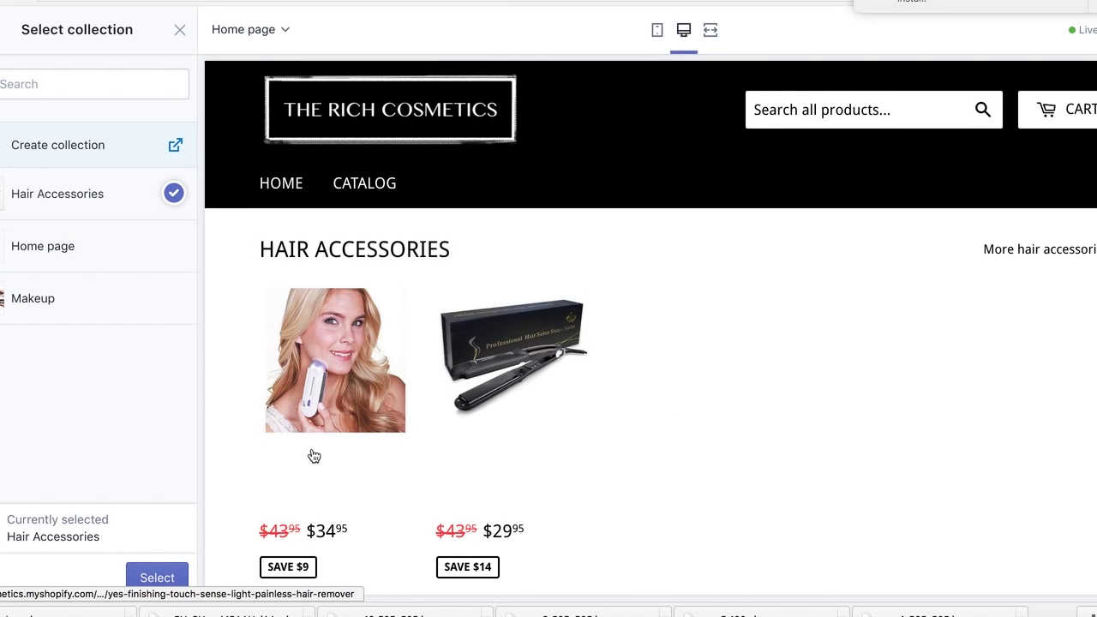
click(150, 580)
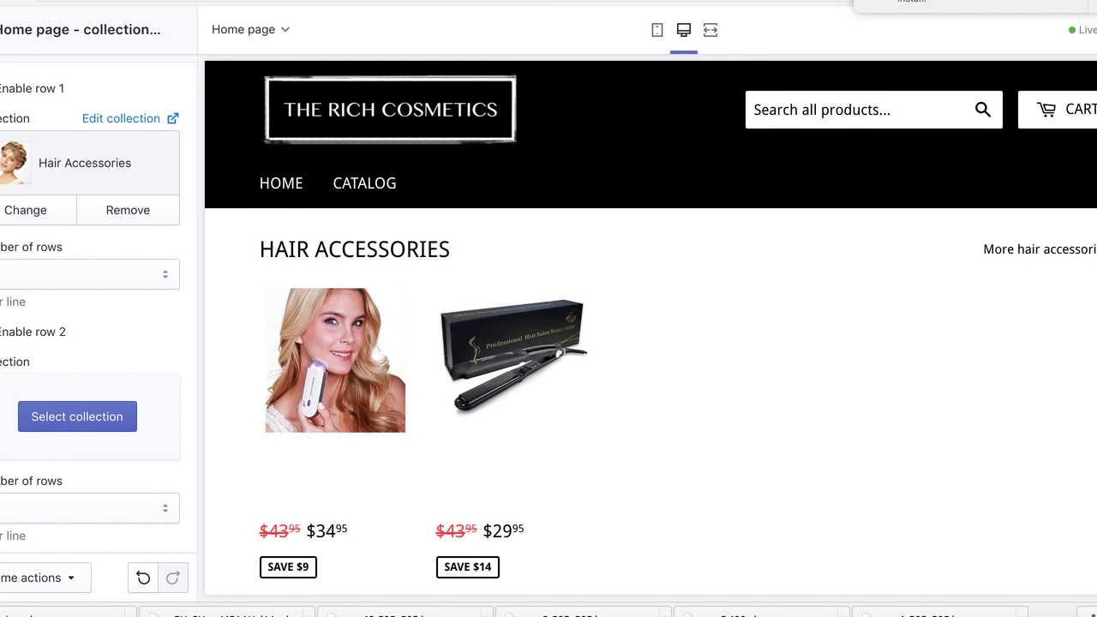
click(3, 29)
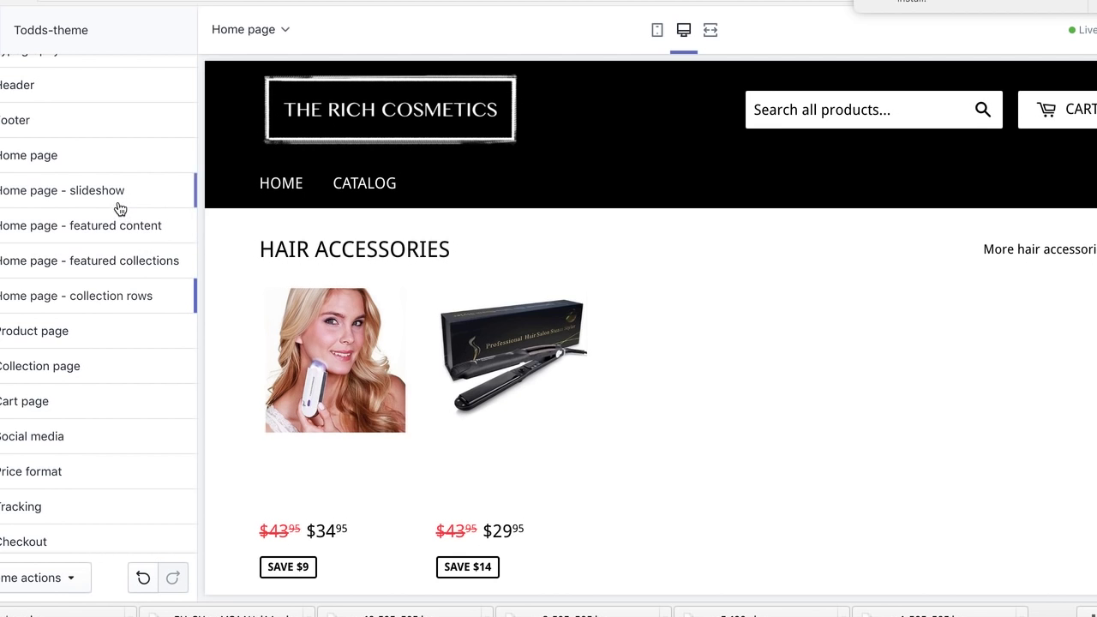
click(119, 231)
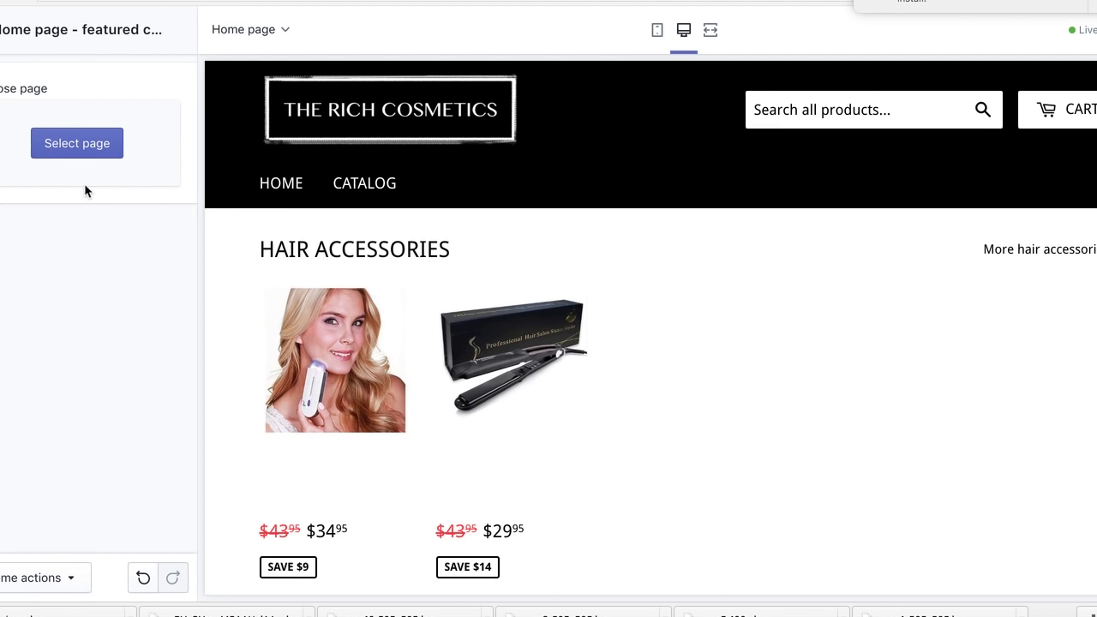
click(75, 144)
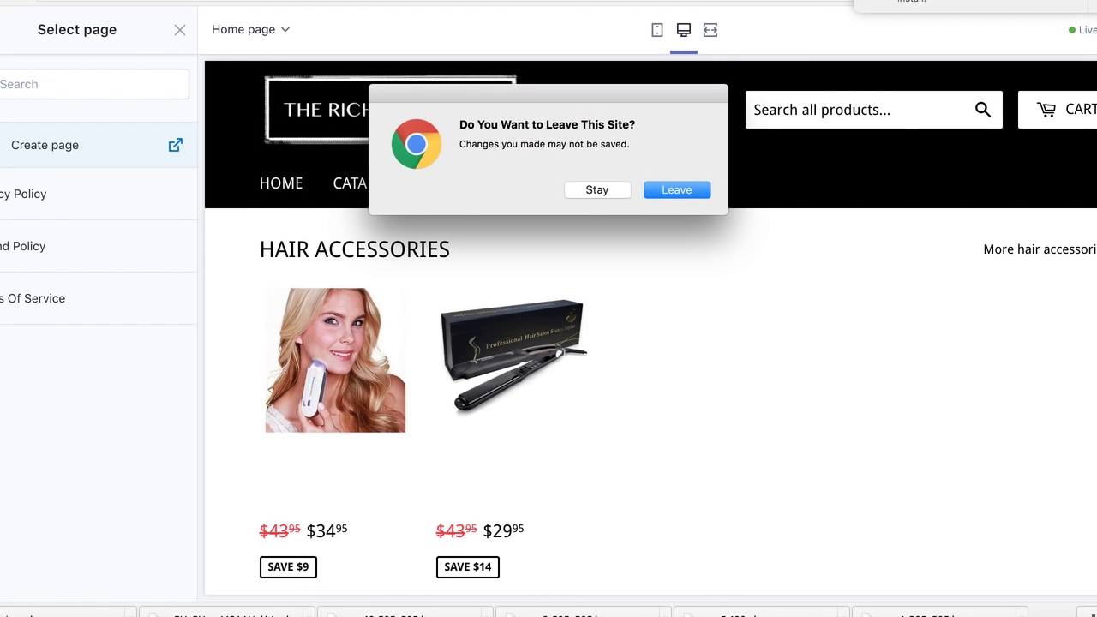
click(604, 194)
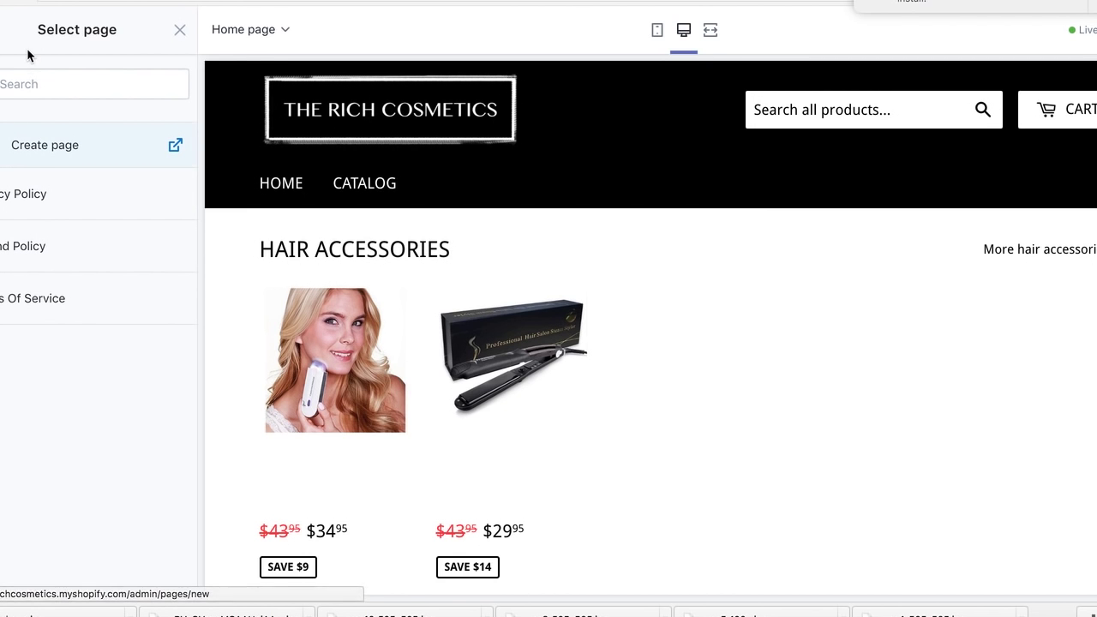
click(181, 31)
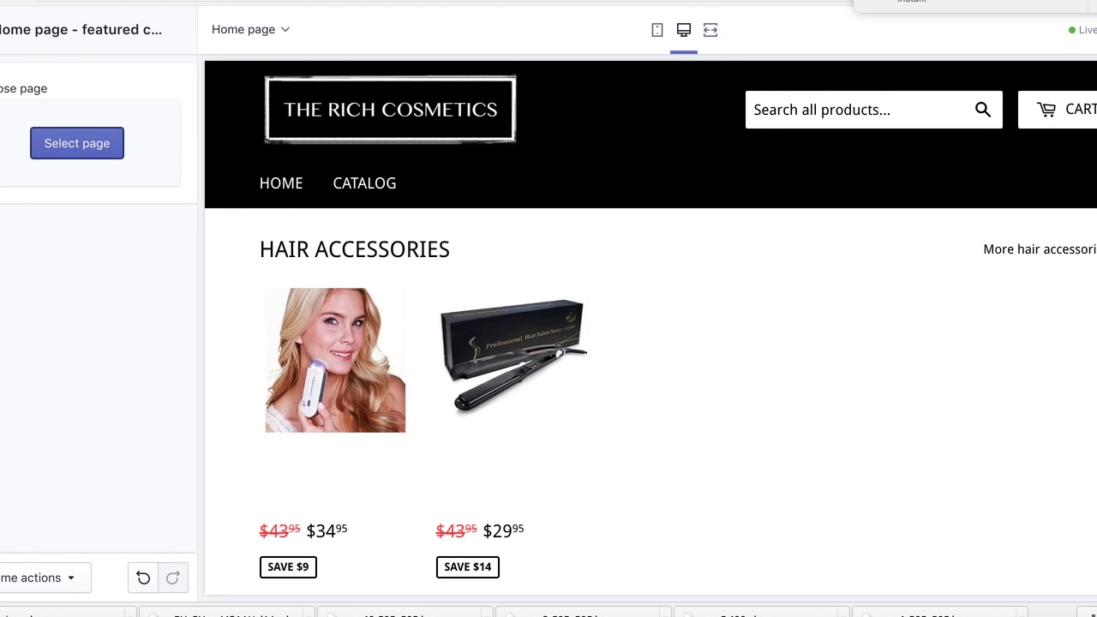
click(3, 29)
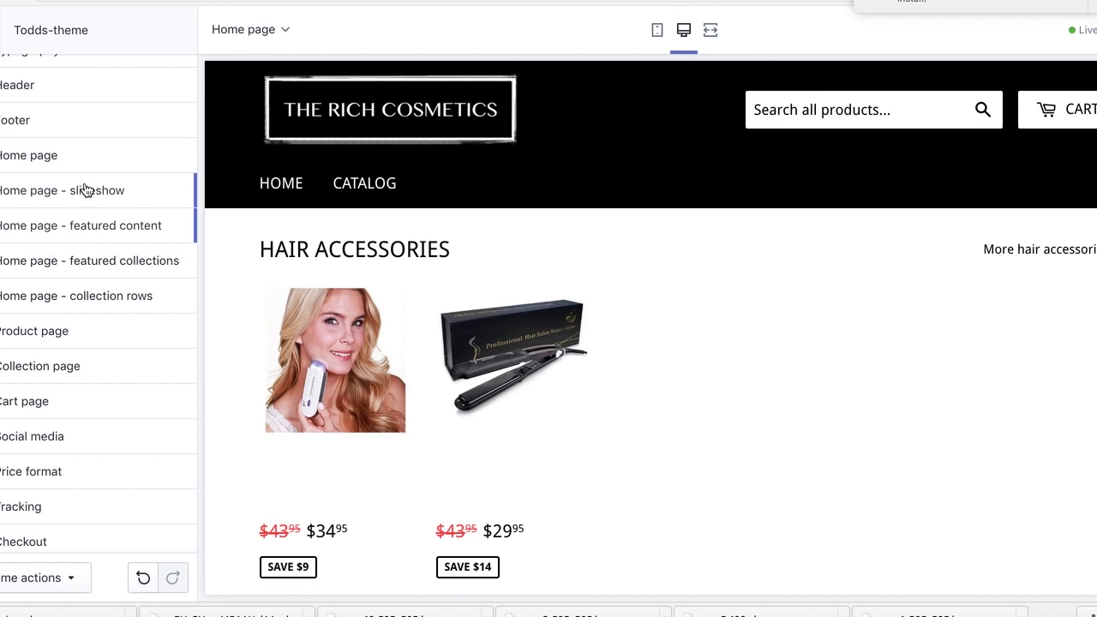
Set the first home page section to Featured collections and the second section to (None)
click(49, 157)
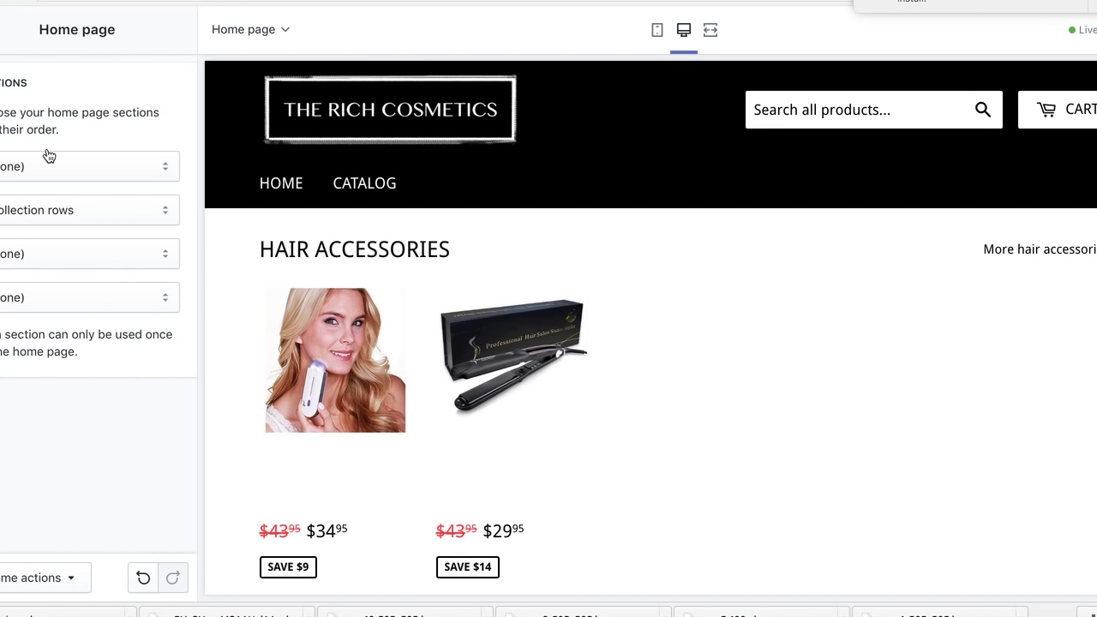
click(110, 169)
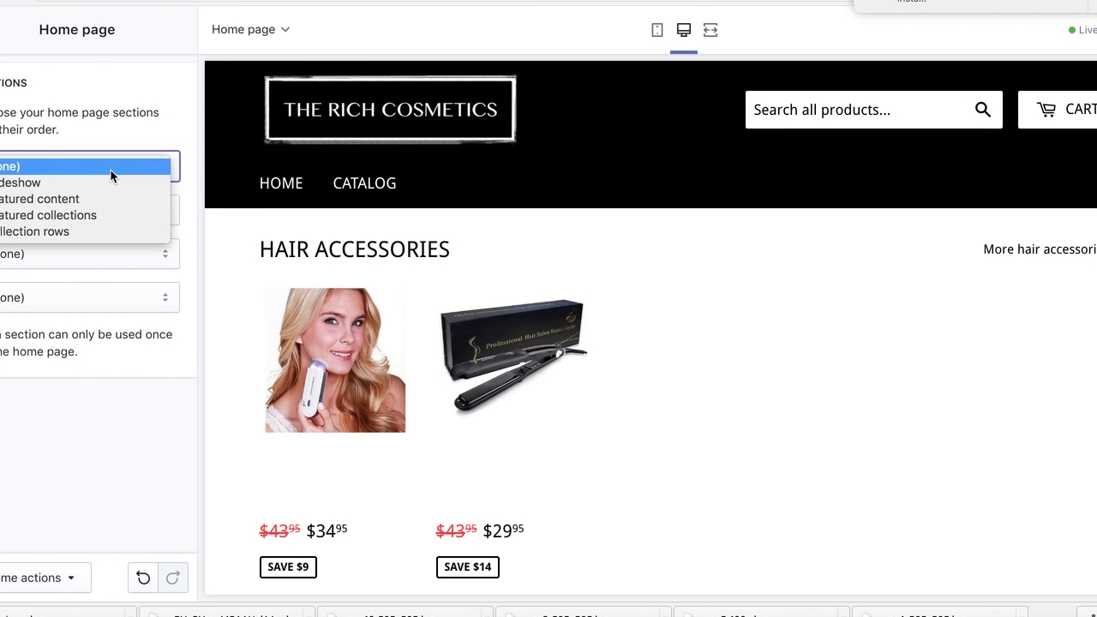
click(97, 220)
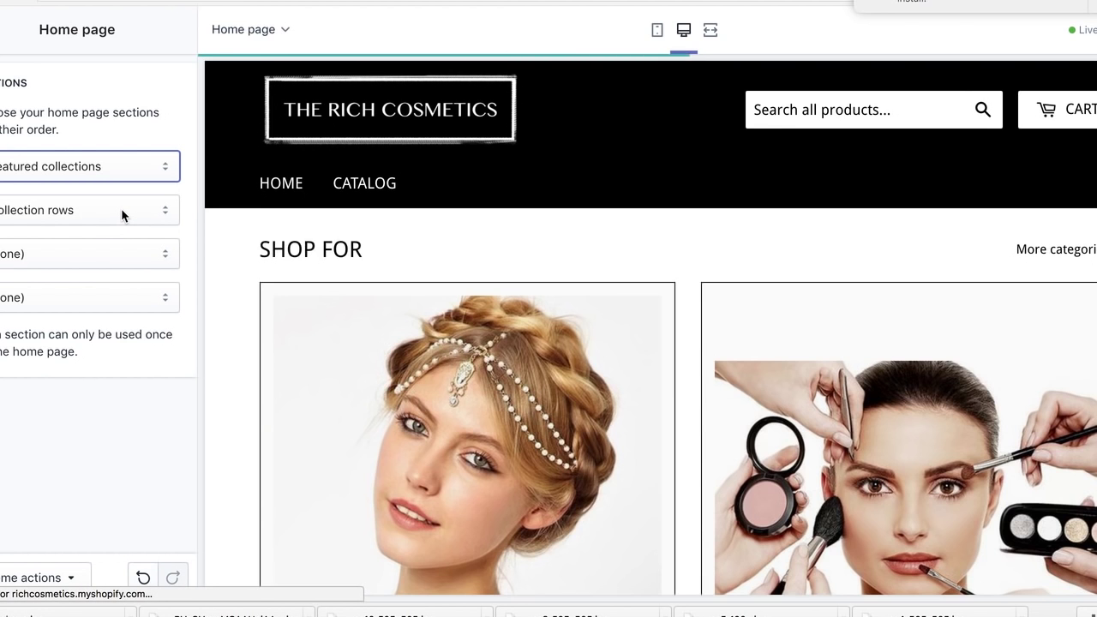
click(121, 212)
click(117, 216)
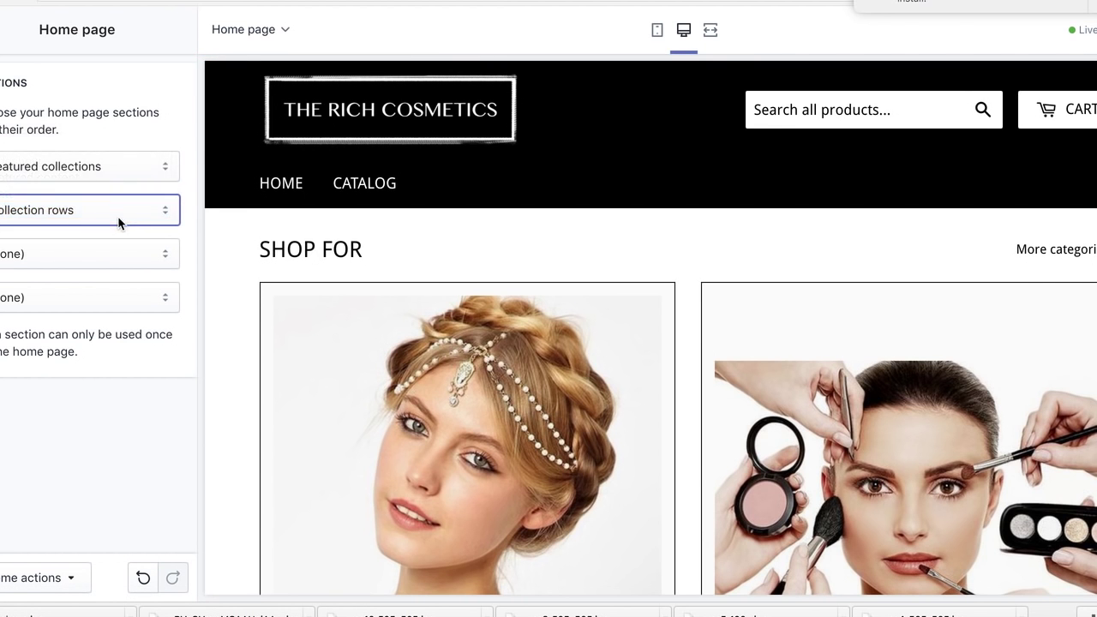
click(98, 224)
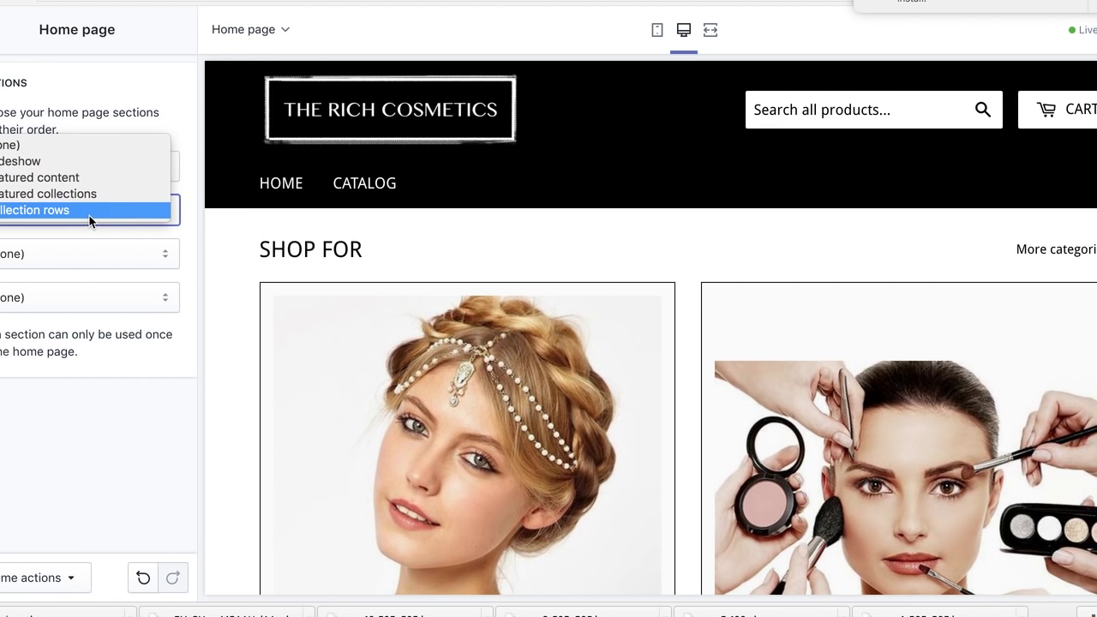
click(75, 149)
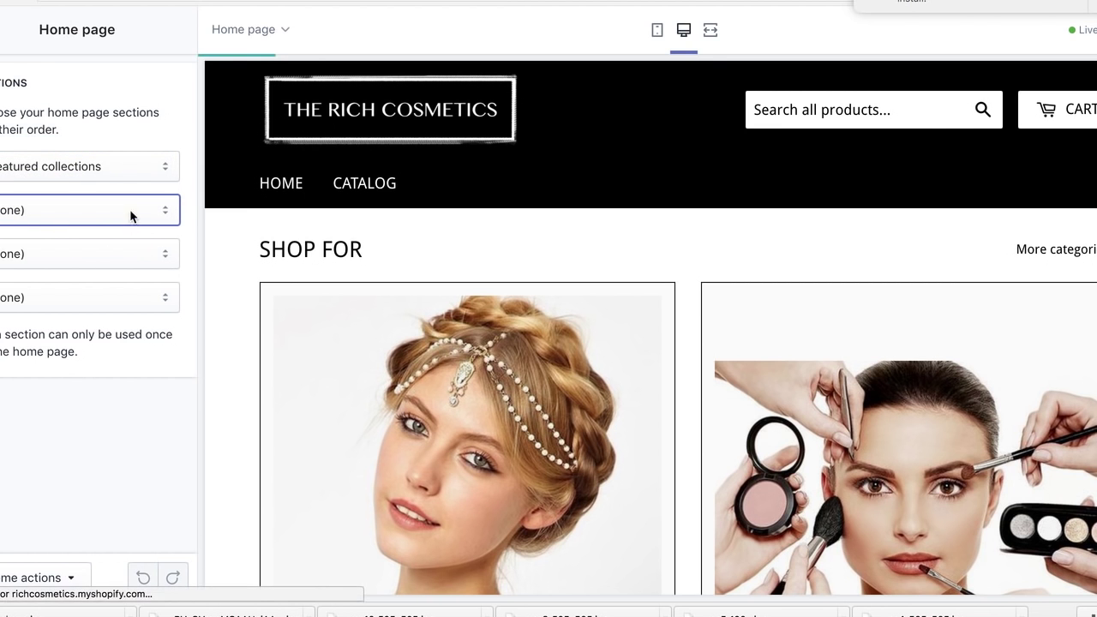
Examine the home page preview from the featured collections down to the footer and leave the home page settings
scroll(506, 375, down, 5)
scroll(504, 373, down, 4)
scroll(503, 372, up, 4)
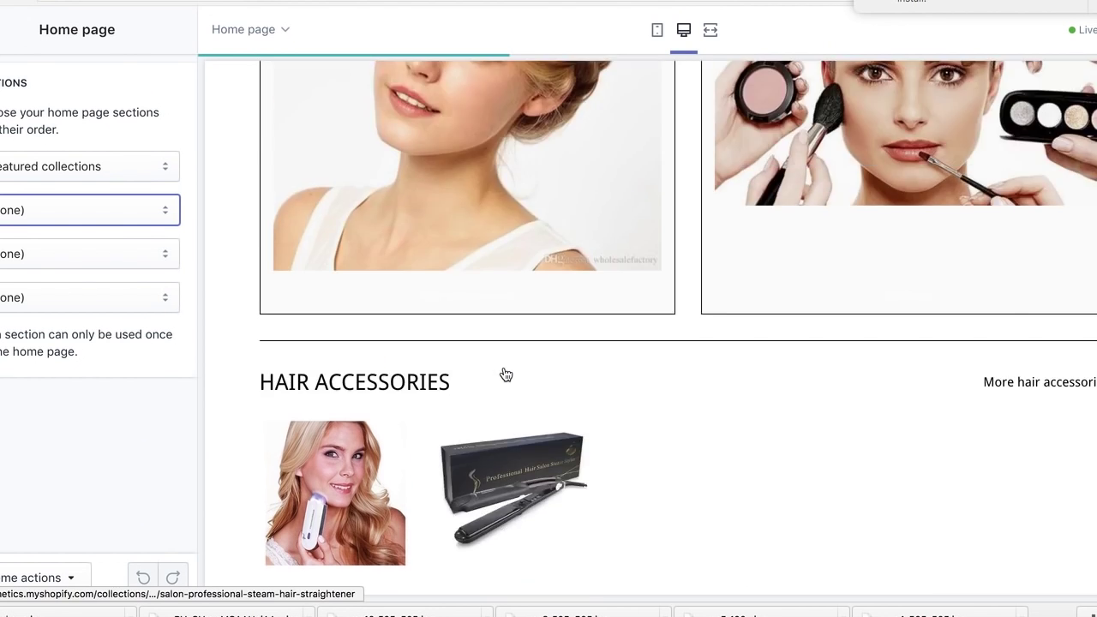
scroll(583, 446, down, 4)
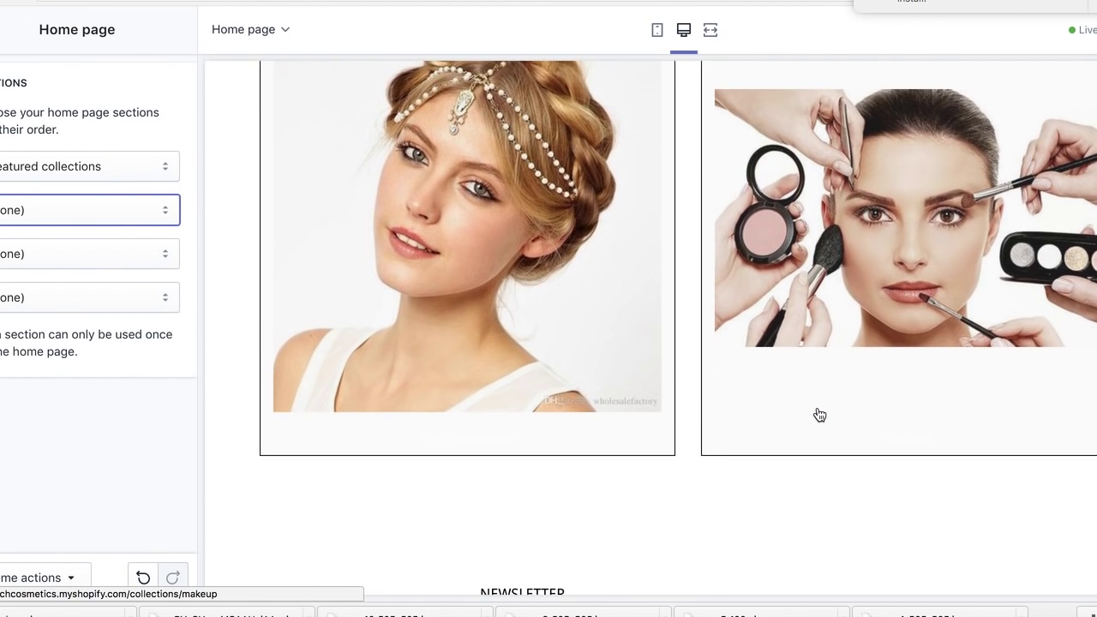
scroll(821, 414, up, 3)
scroll(973, 277, down, 5)
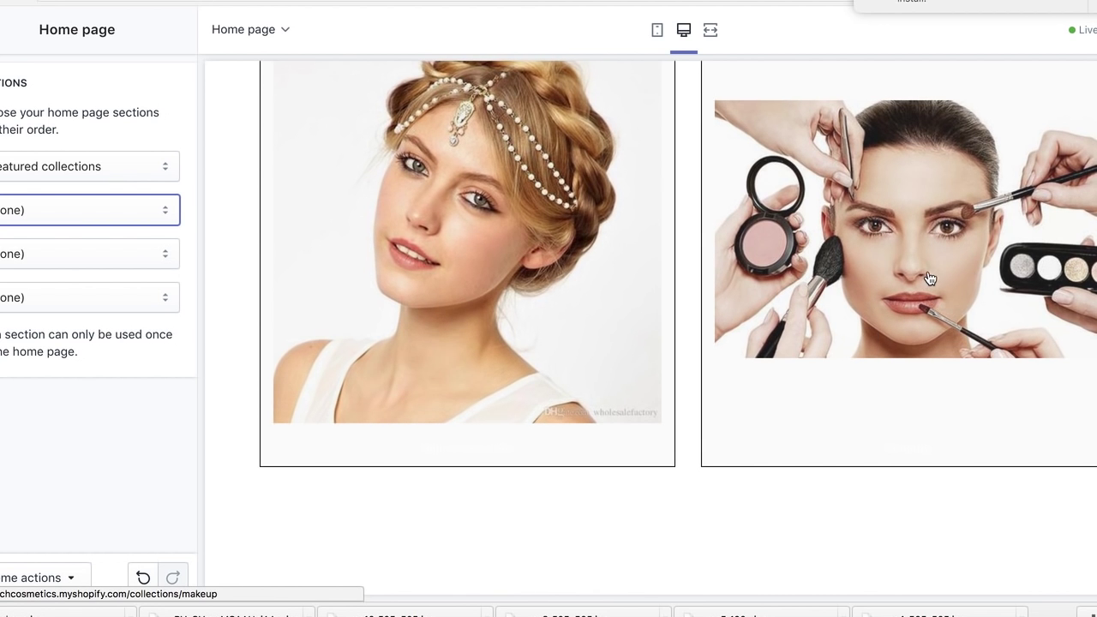
scroll(931, 277, up, 4)
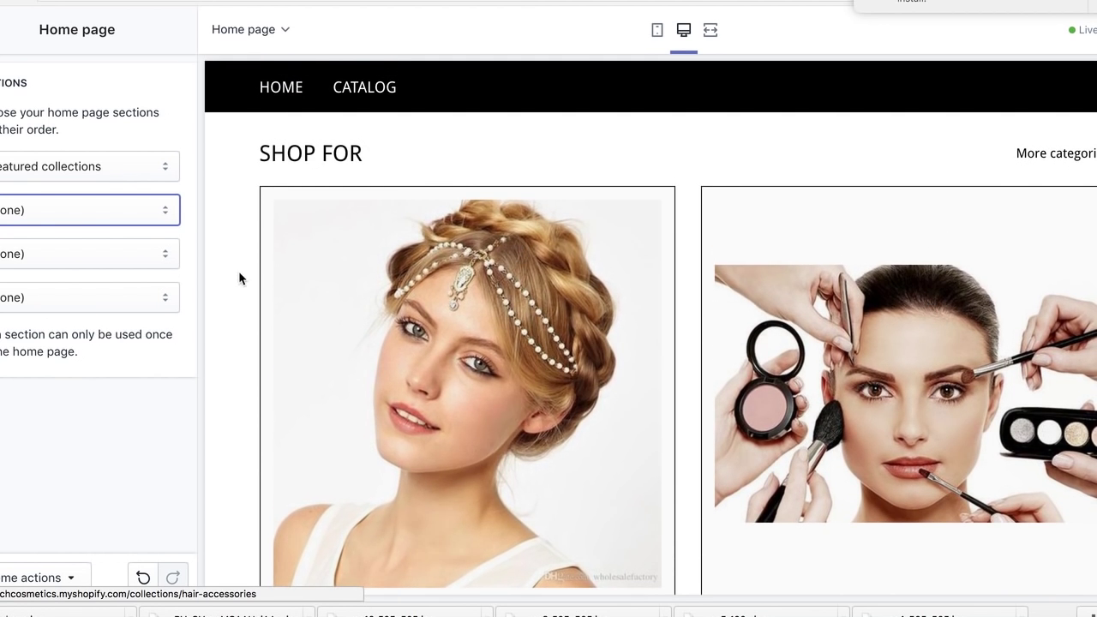
scroll(280, 358, up, 2)
scroll(322, 450, down, 12)
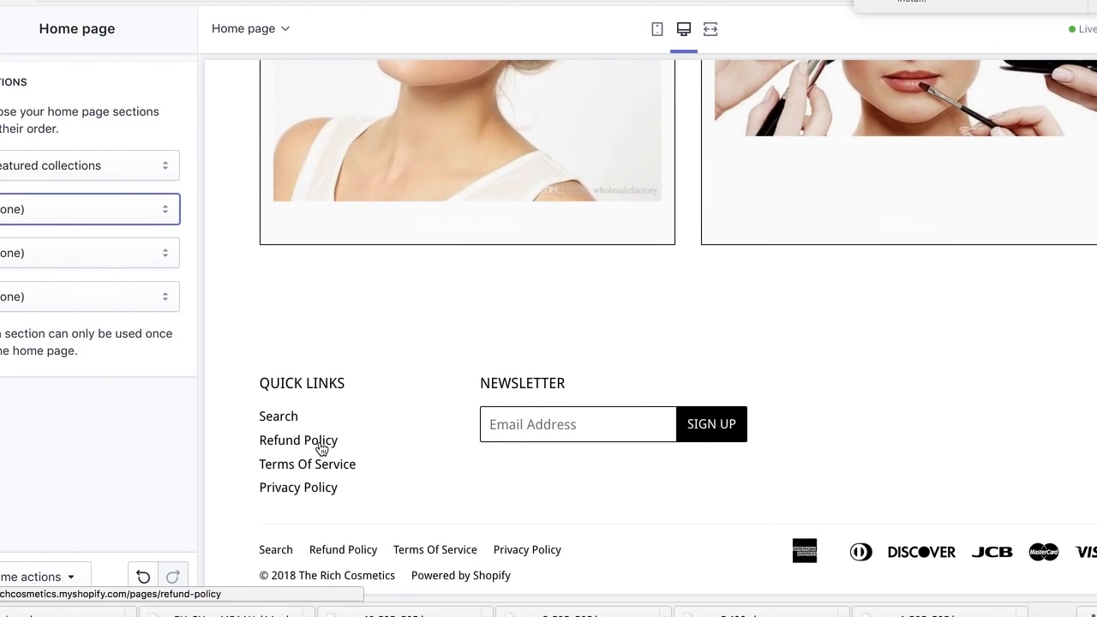
scroll(449, 231, up, 4)
scroll(449, 232, up, 2)
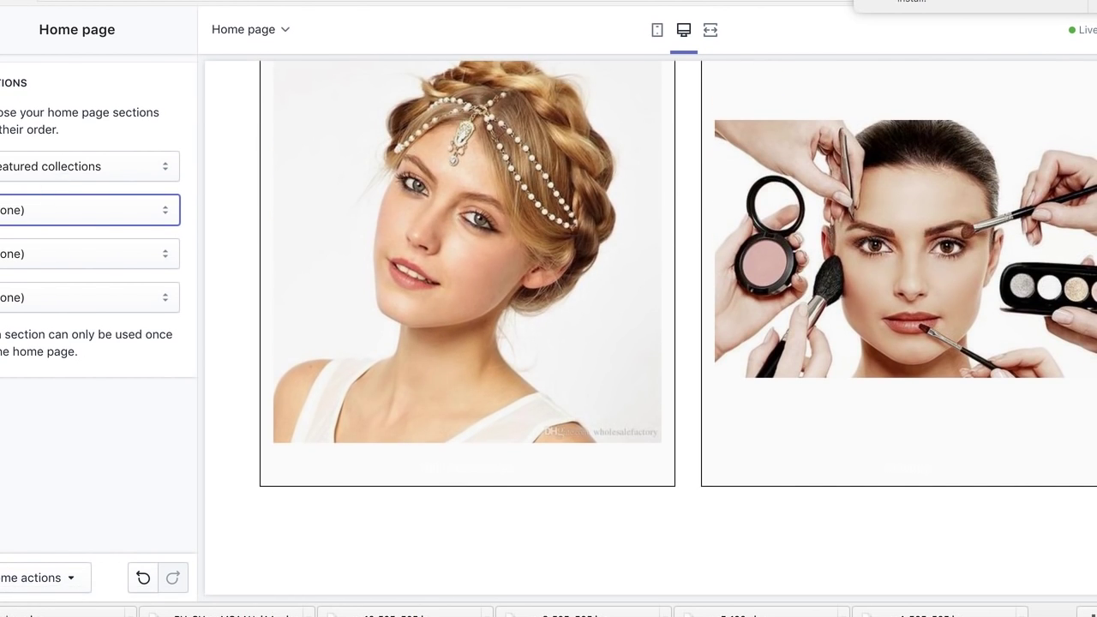
click(181, 29)
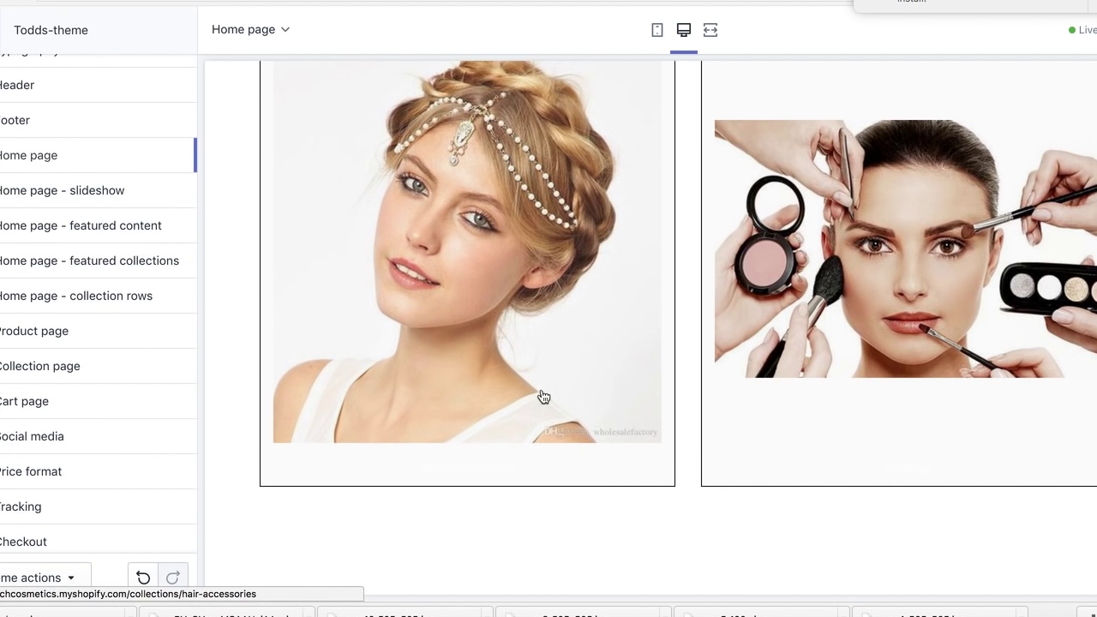
Try black (#000000) as the body background in the theme's color settings and check the home page preview
scroll(66, 220, up, 2)
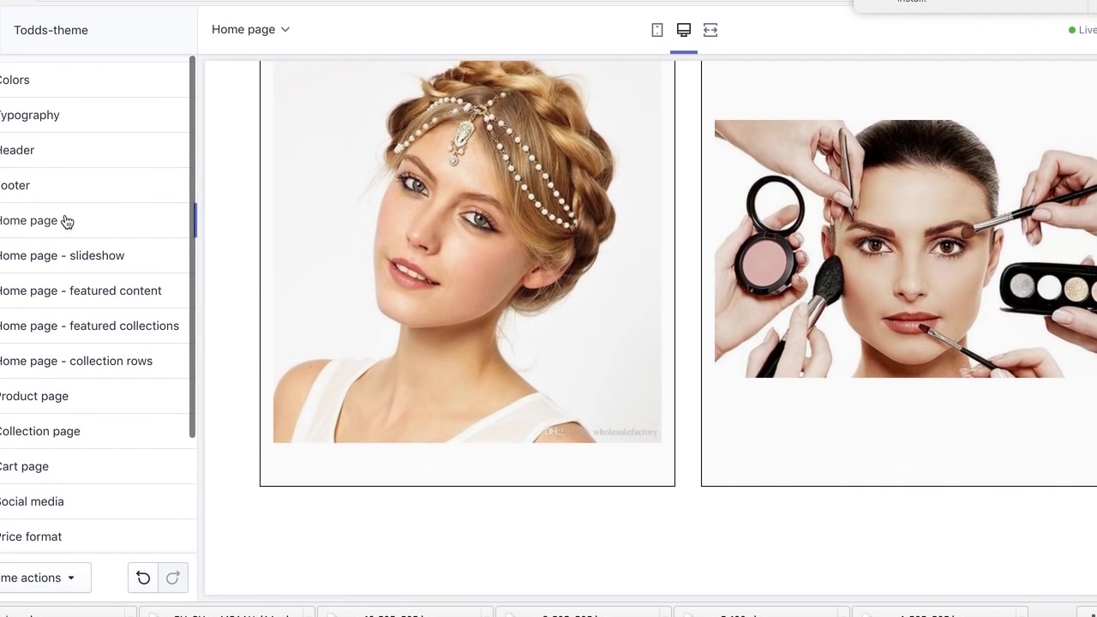
click(68, 92)
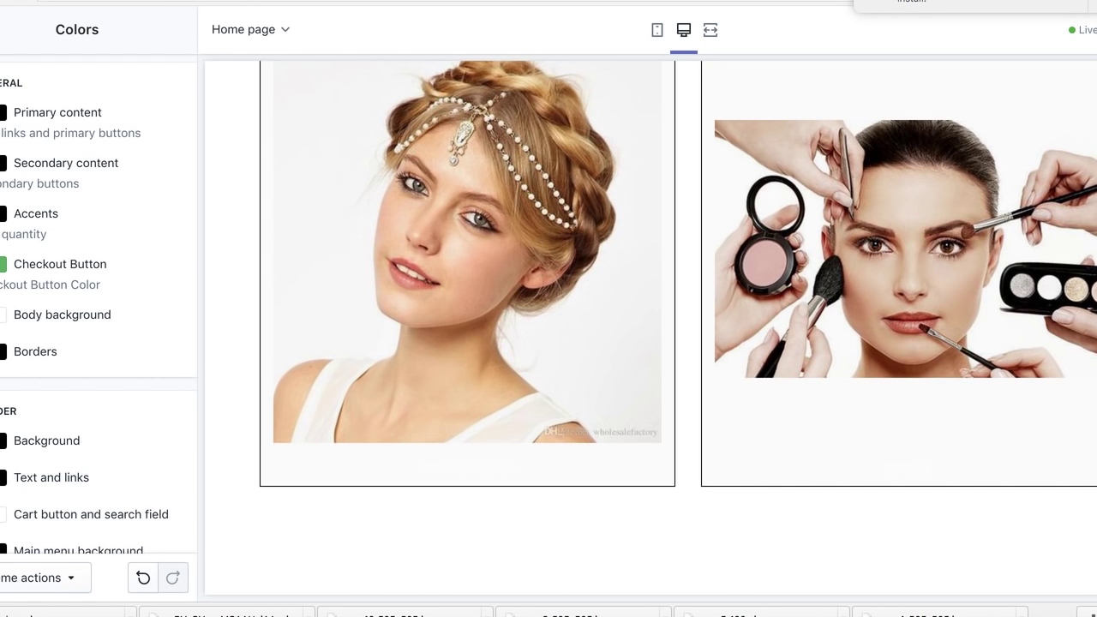
click(2, 315)
drag(37, 421, 180, 476)
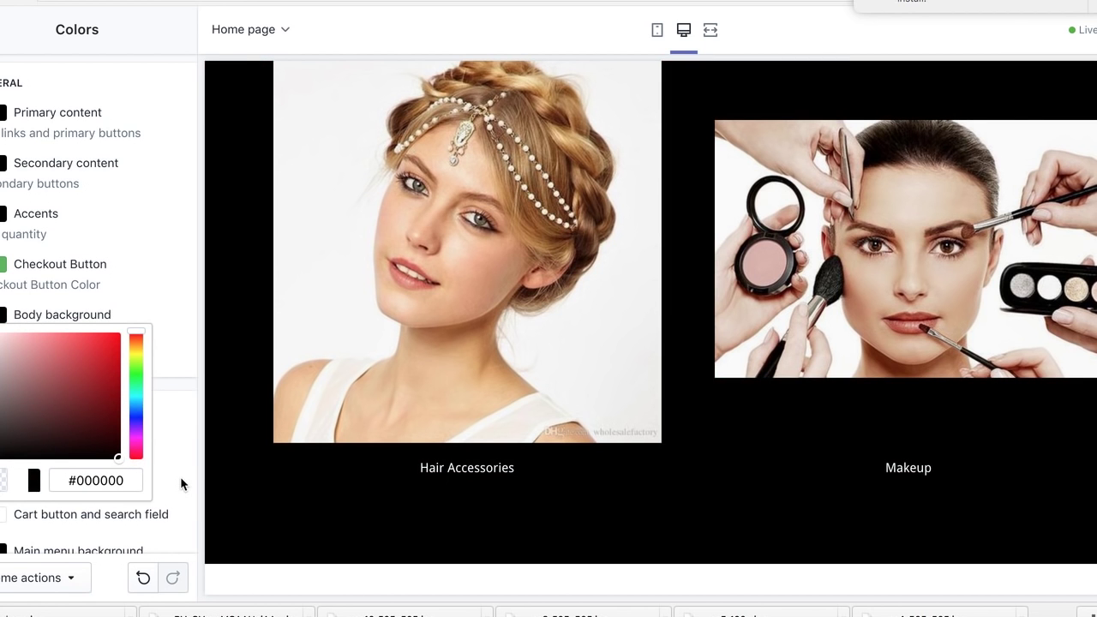
click(180, 476)
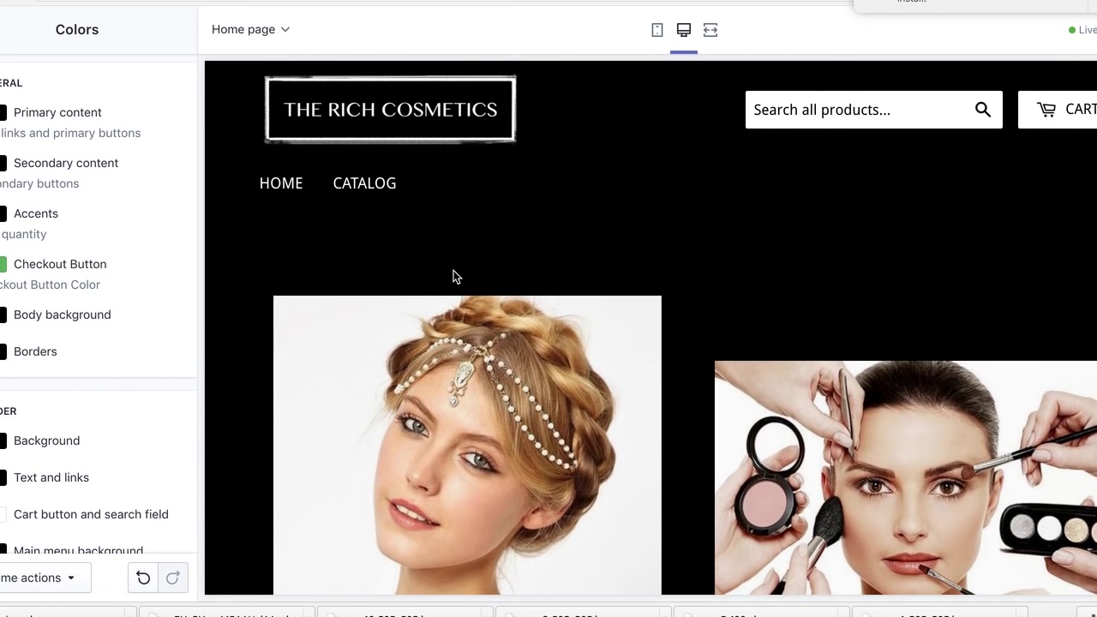
scroll(454, 271, down, 2)
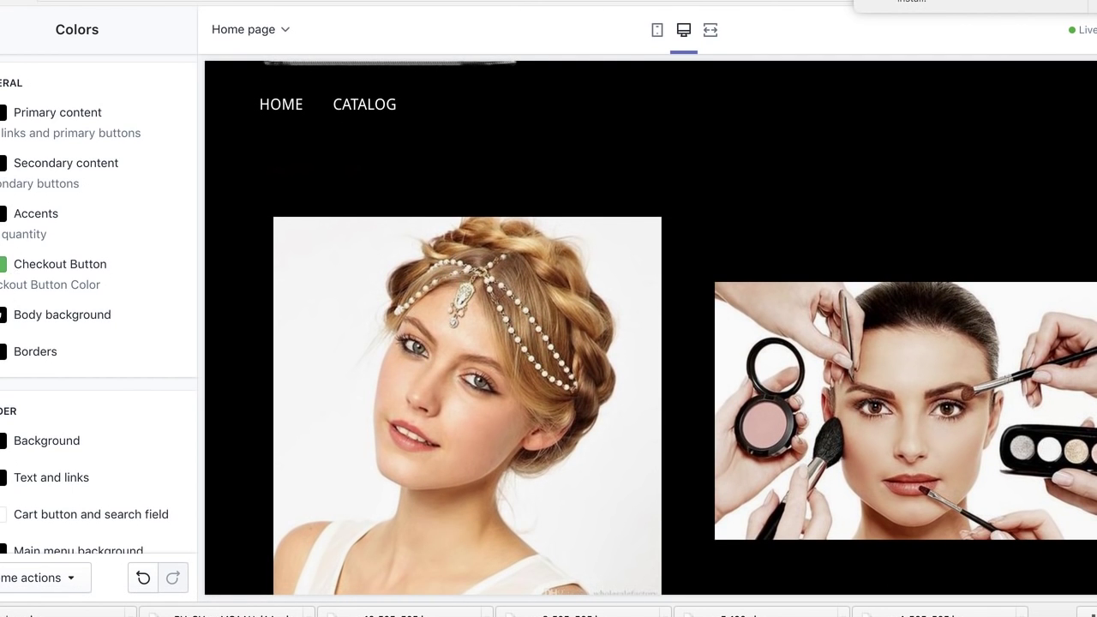
Return the body background color to white
click(3, 314)
drag(34, 378, 1, 332)
click(4, 315)
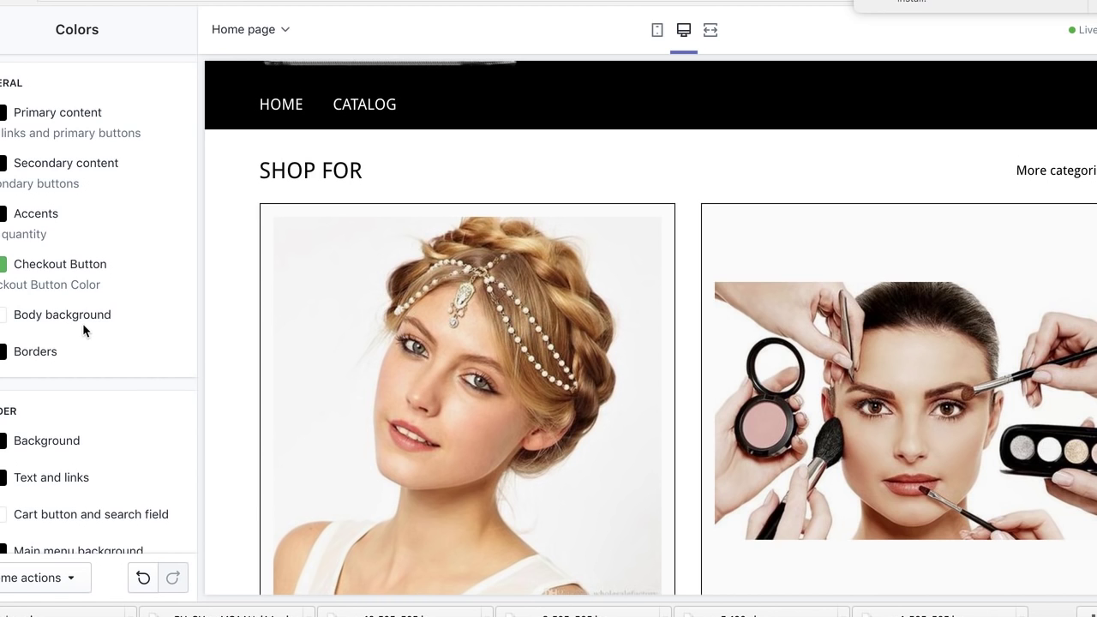
Try black for the header's main menu items and check the home page preview
scroll(83, 323, down, 2)
scroll(43, 419, down, 2)
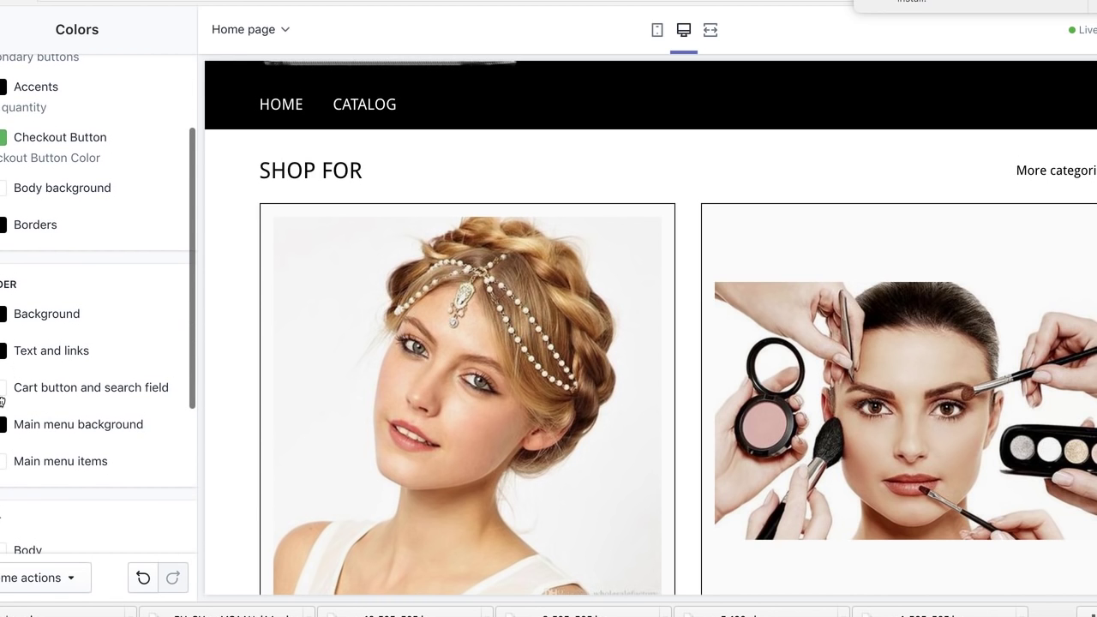
scroll(55, 393, down, 1)
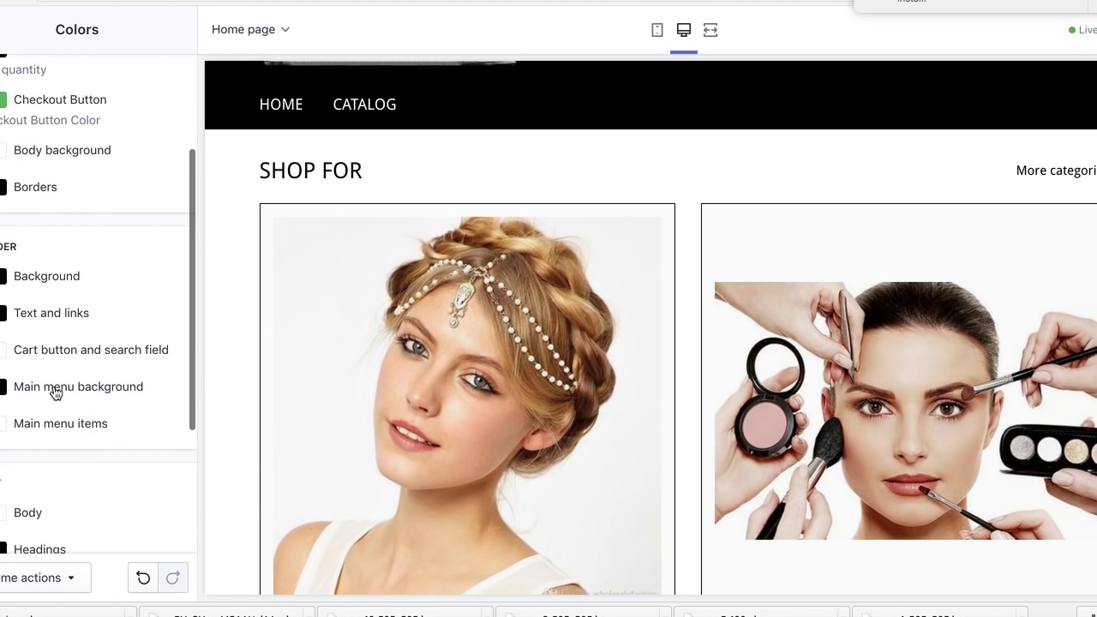
scroll(14, 356, down, 2)
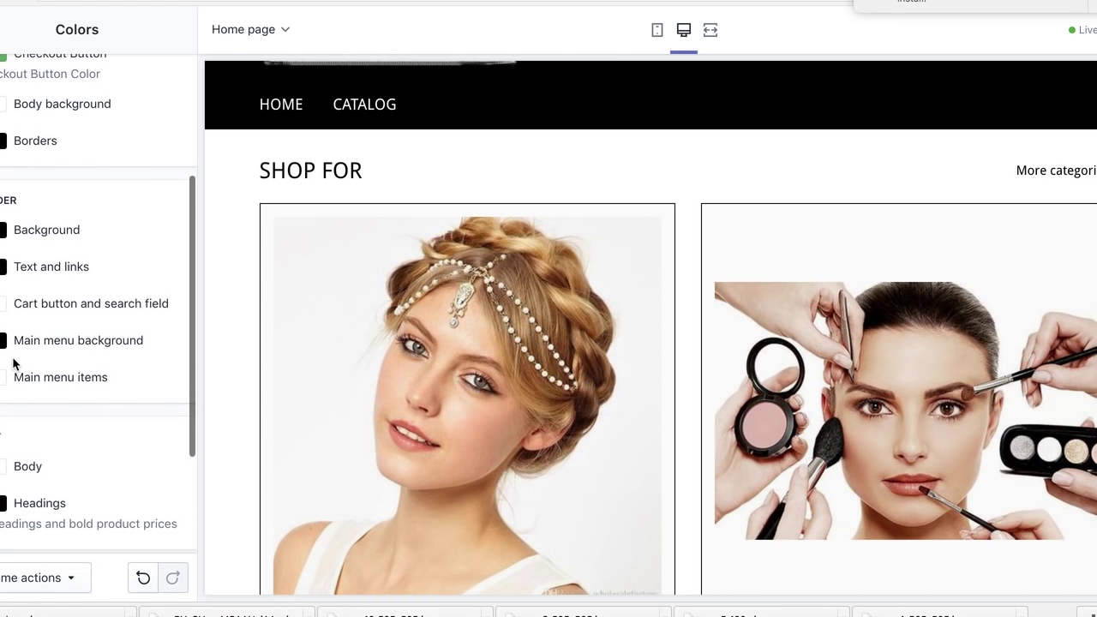
click(4, 345)
drag(32, 418, 164, 523)
click(164, 523)
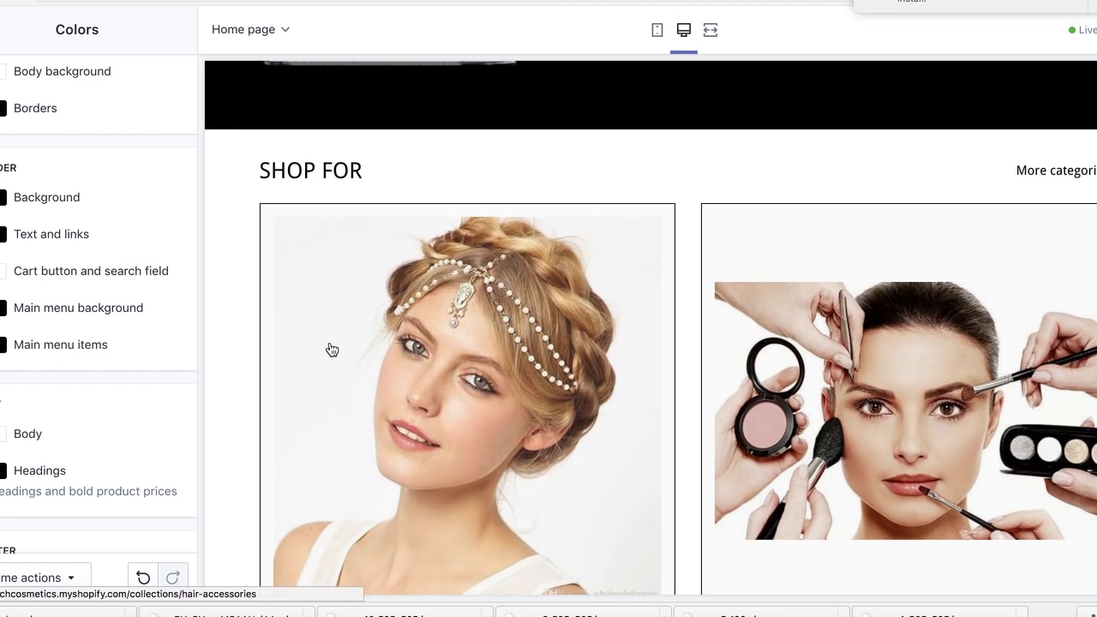
scroll(332, 349, down, 4)
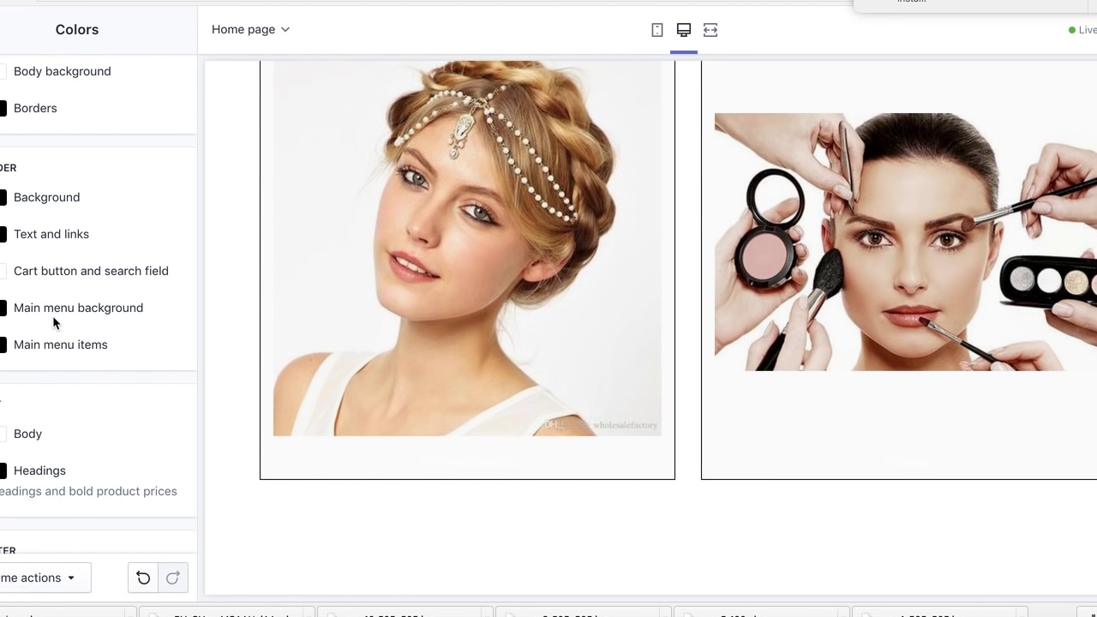
scroll(52, 315, up, 6)
scroll(54, 323, down, 2)
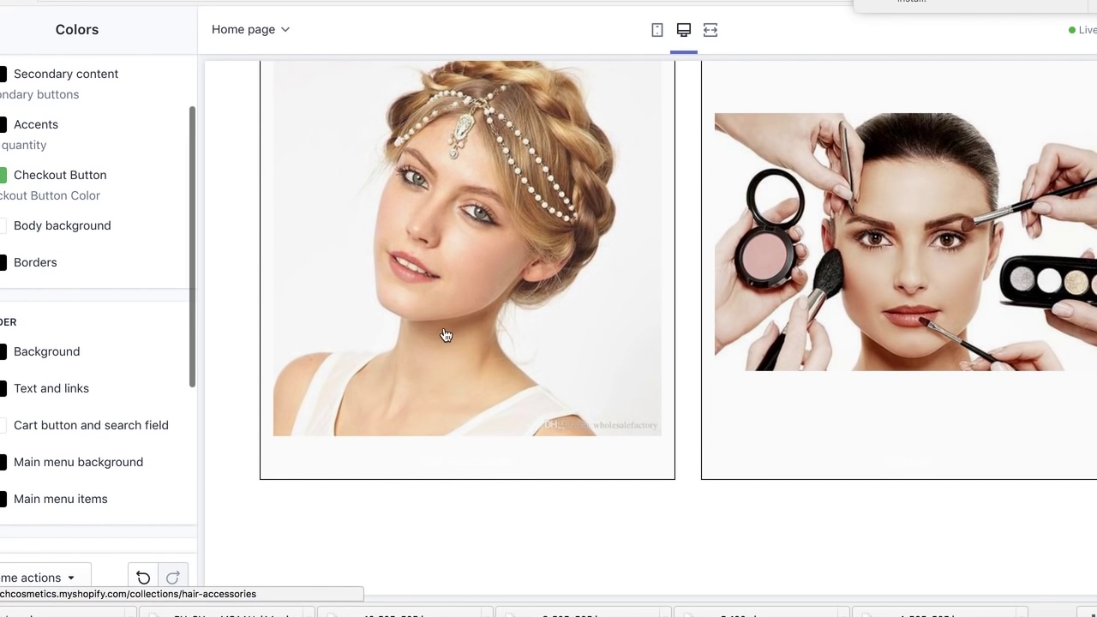
scroll(512, 327, up, 5)
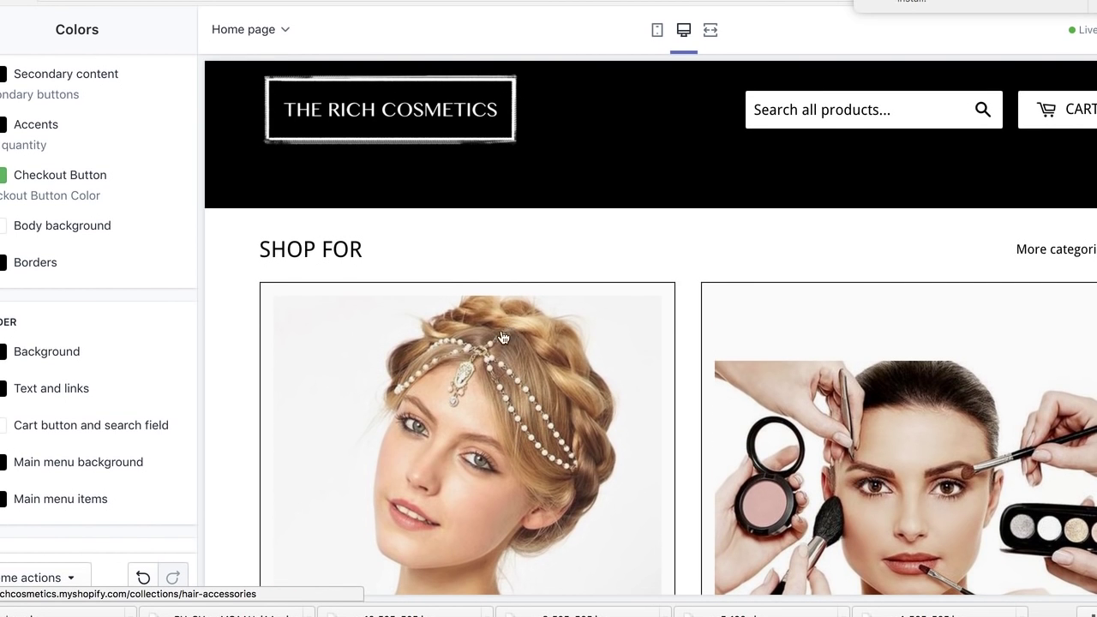
Try white for the header's text and links color, and return it to black
scroll(13, 435, down, 1)
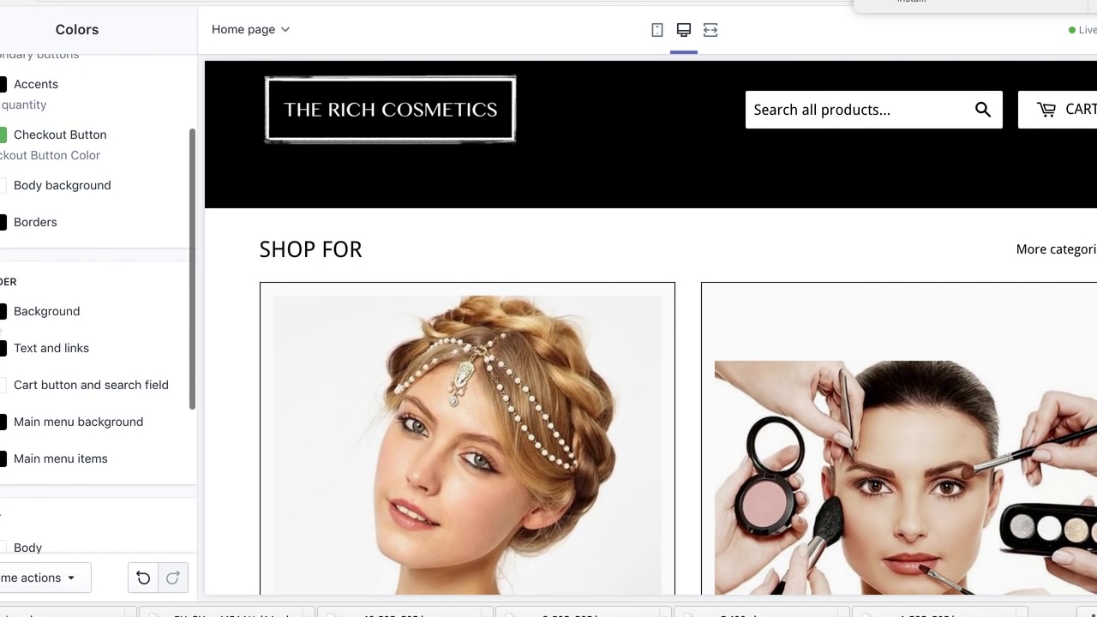
scroll(12, 370, down, 1)
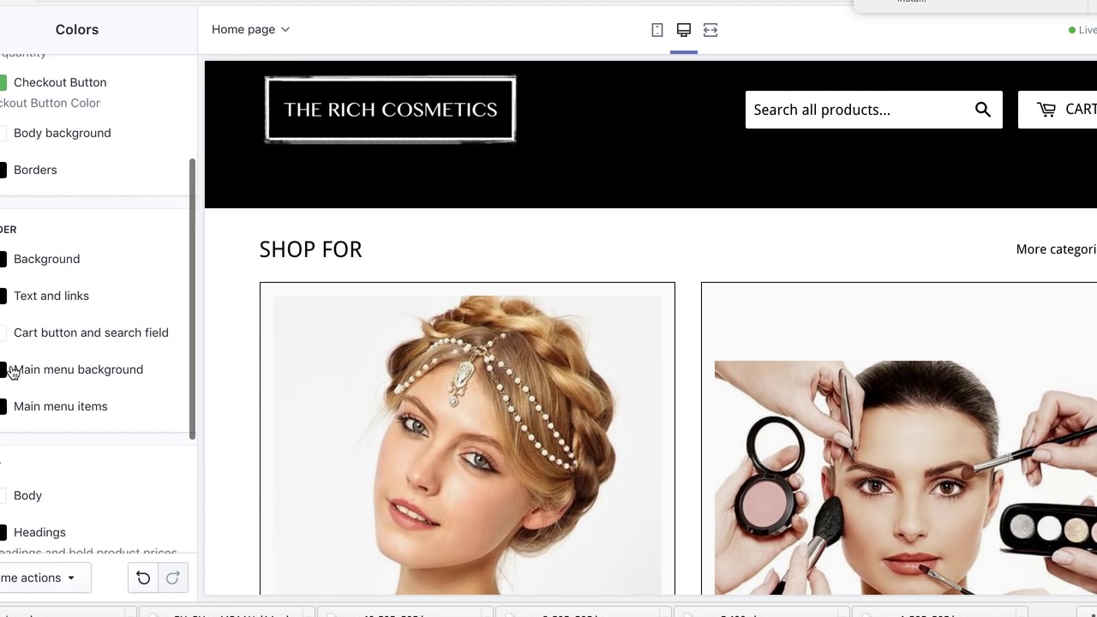
click(3, 297)
drag(27, 355, 1, 315)
click(48, 309)
scroll(409, 404, down, 3)
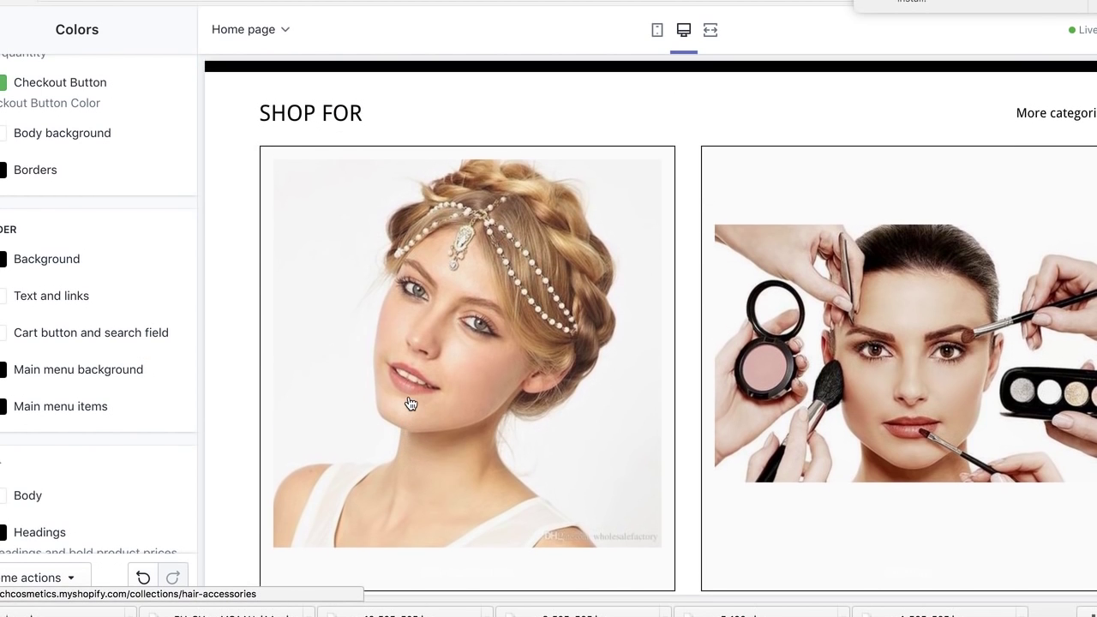
click(3, 298)
drag(59, 375, 176, 463)
click(162, 269)
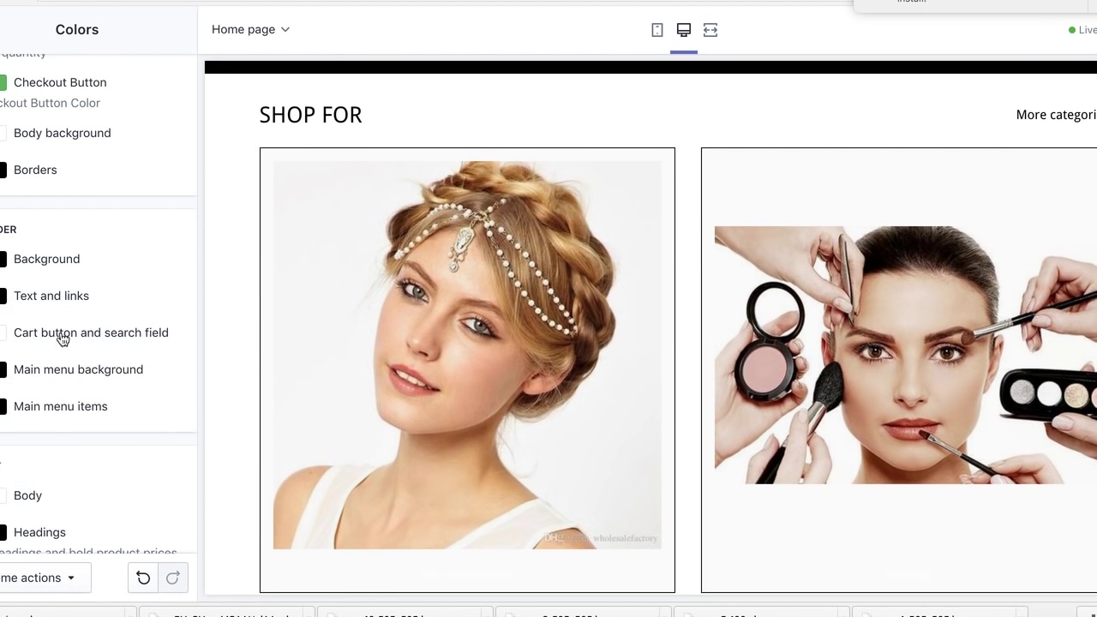
Try black (#000000) for the header's cart button and search field, and return it to white
scroll(22, 350, down, 2)
scroll(21, 323, down, 1)
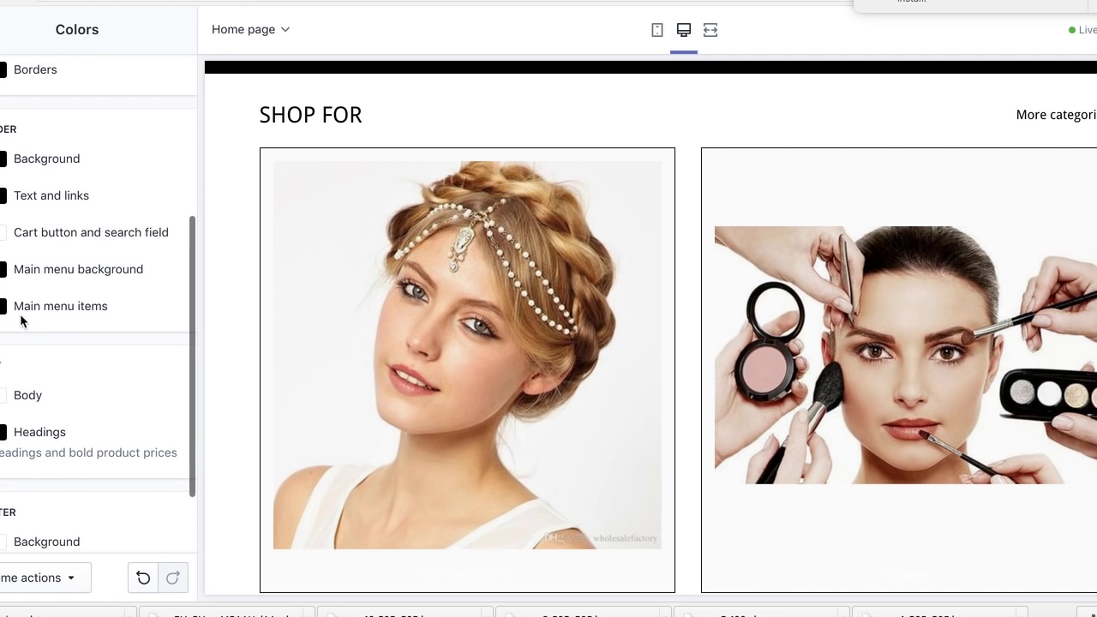
click(3, 233)
click(30, 289)
drag(30, 289, 155, 397)
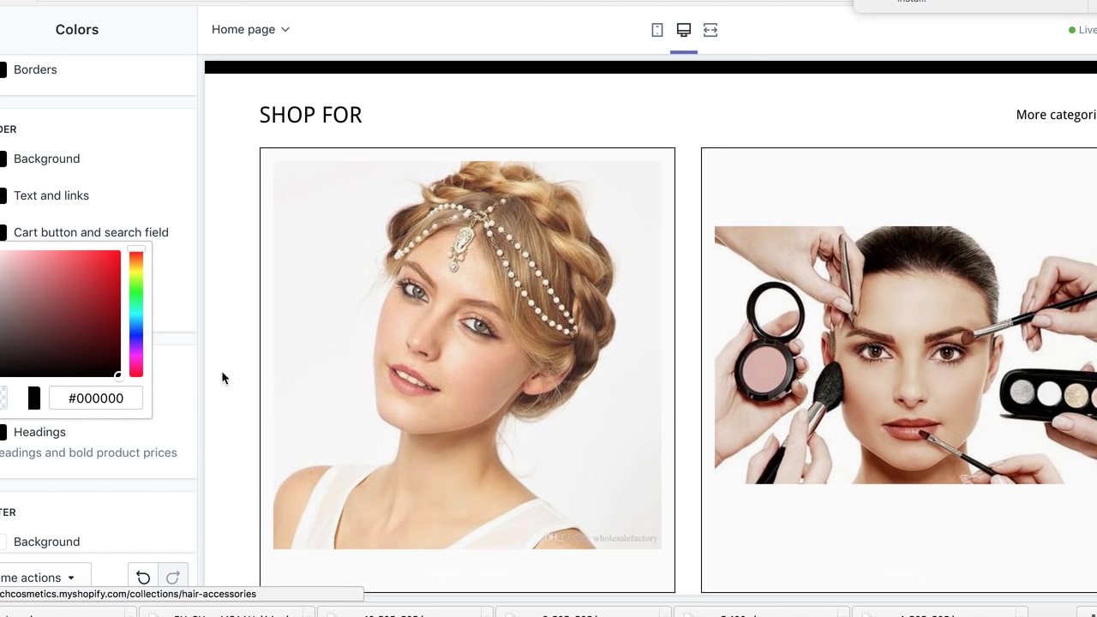
drag(3, 289, 1, 250)
click(94, 221)
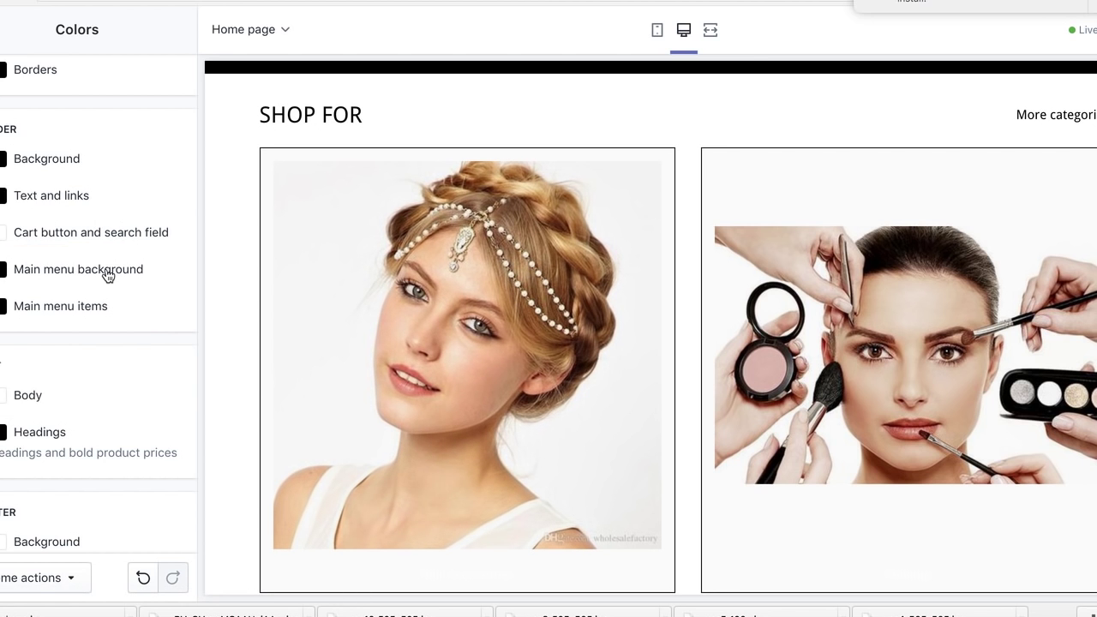
Set the header's main menu items color back to white
scroll(108, 274, down, 1)
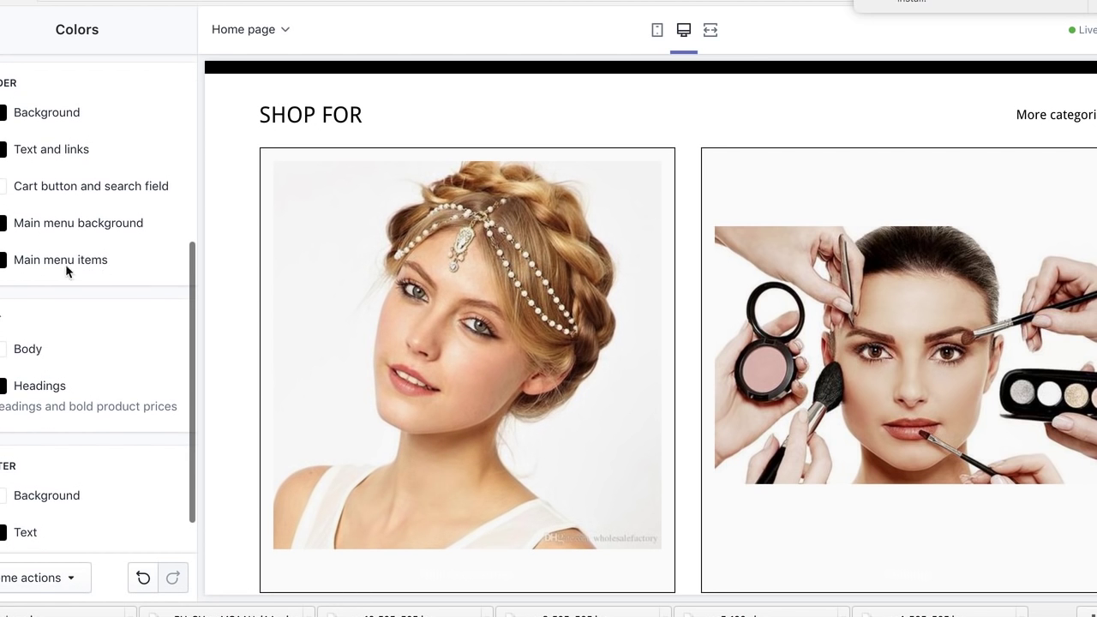
click(2, 262)
drag(36, 317, 1, 276)
click(129, 267)
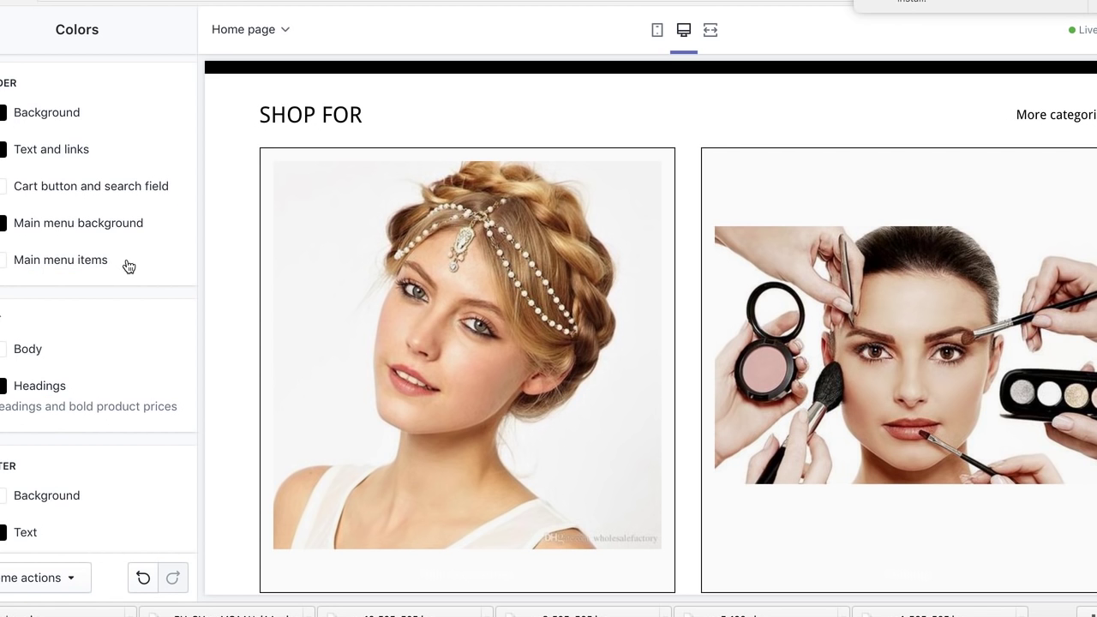
Set the body text color to black for the collection names on the home page
scroll(74, 272, down, 1)
click(2, 215)
click(82, 186)
scroll(92, 292, down, 2)
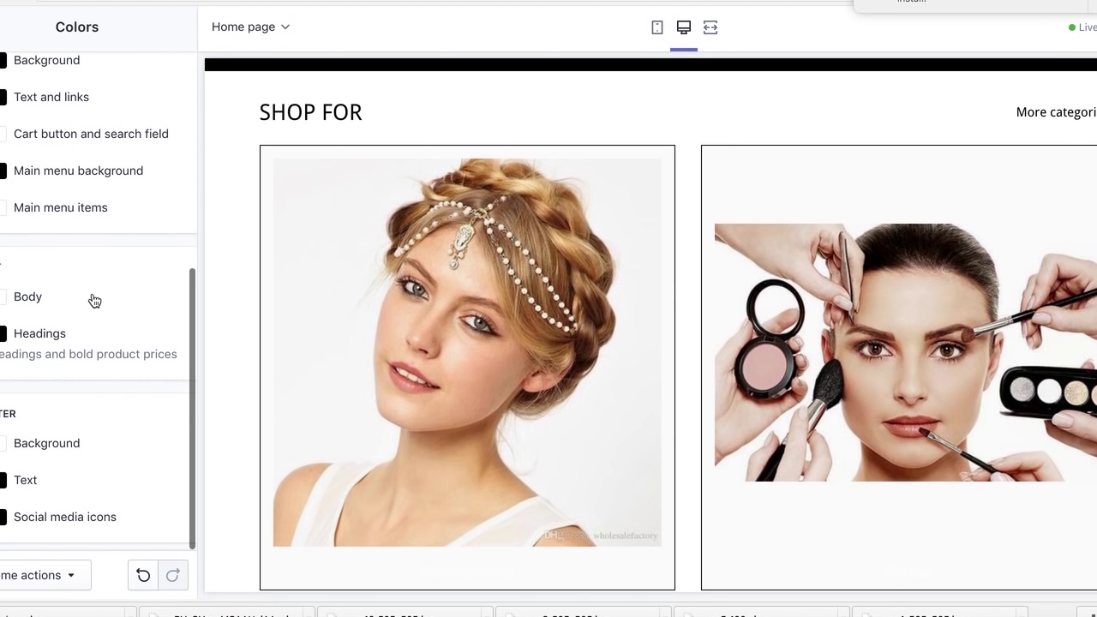
click(3, 297)
drag(49, 379, 202, 490)
click(177, 272)
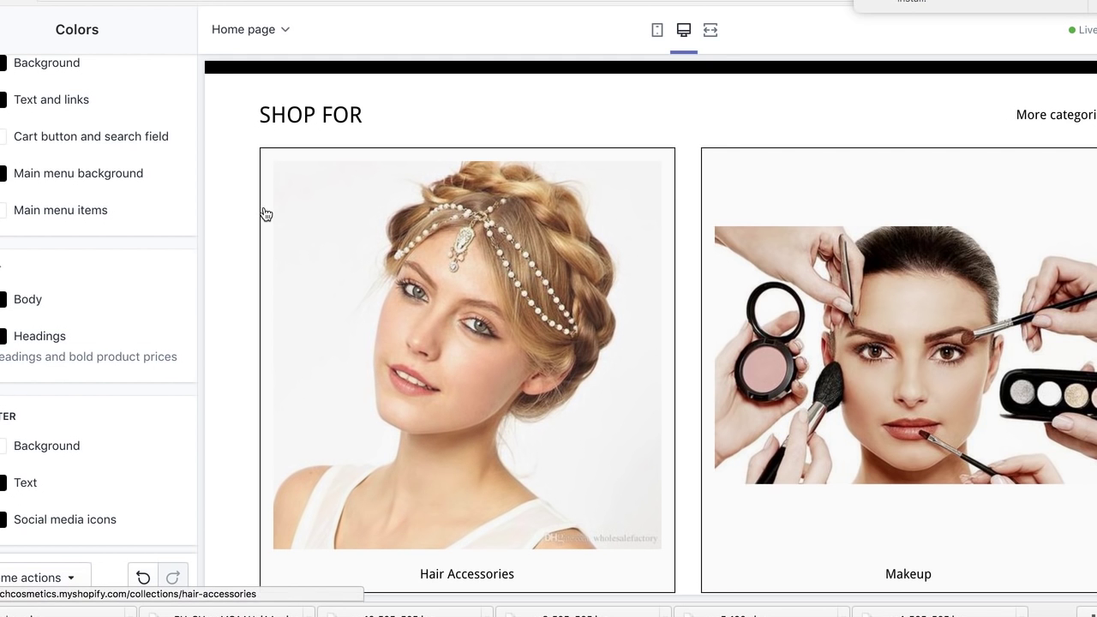